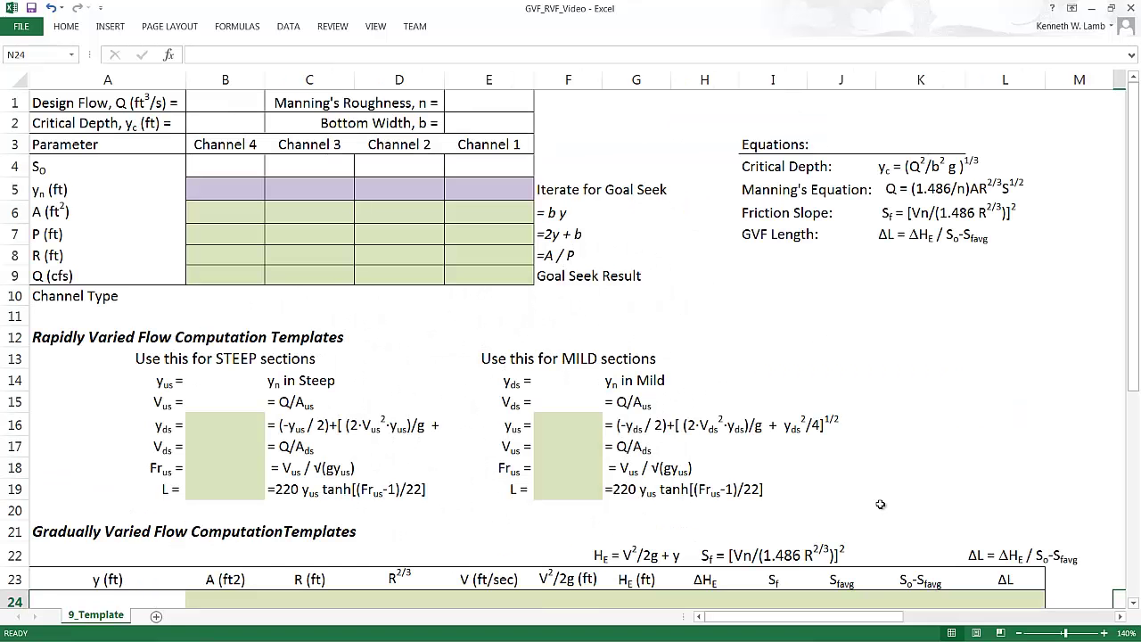
Enter 900 in B1, 0.012 in E1 and 14 in E2 for flow, roughness and bottom width.
{"action": "left_click", "coordinate": [259, 106]}
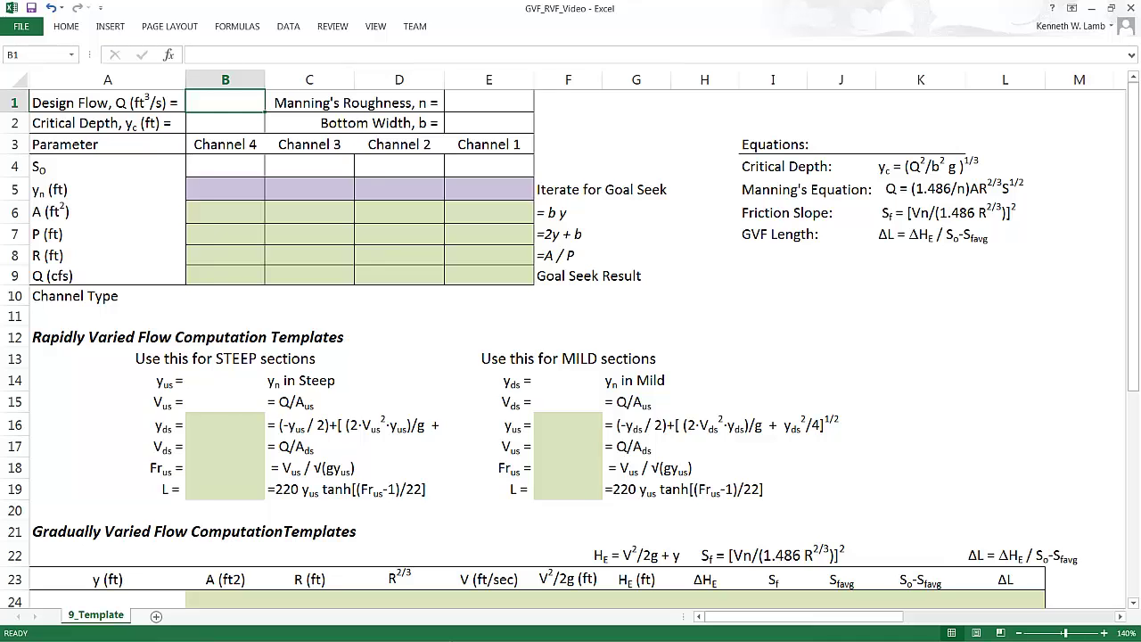
{"action": "type", "text": "900"}
{"action": "key", "text": "Return"}
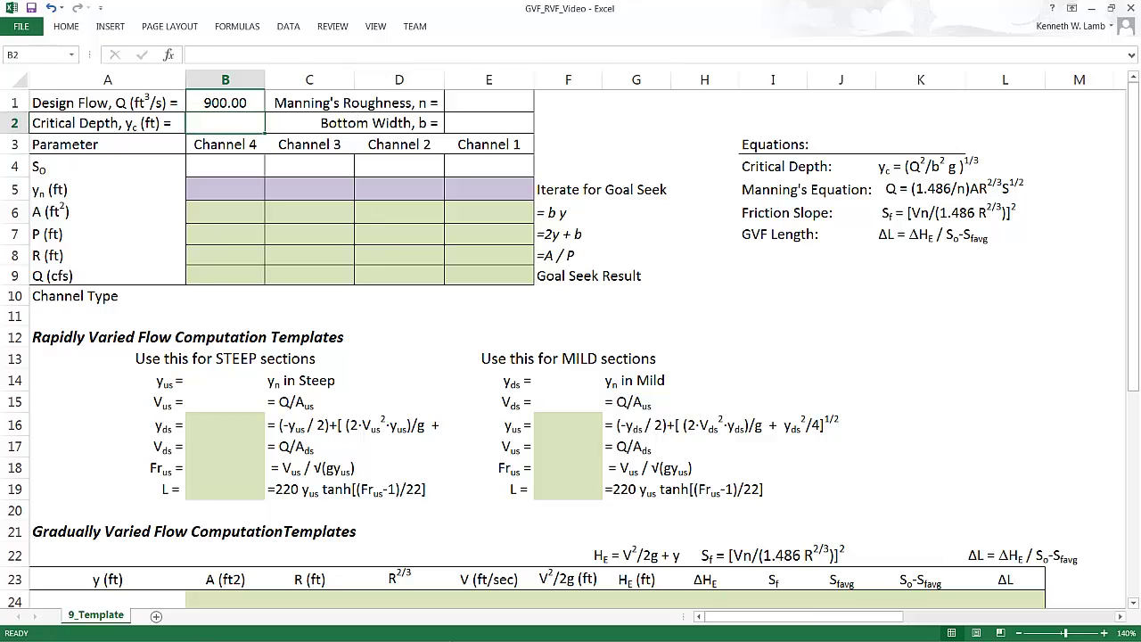
{"action": "key", "text": "Up"}
{"action": "key", "text": "Right"}
{"action": "key", "text": "Right"}
{"action": "key", "text": "Right"}
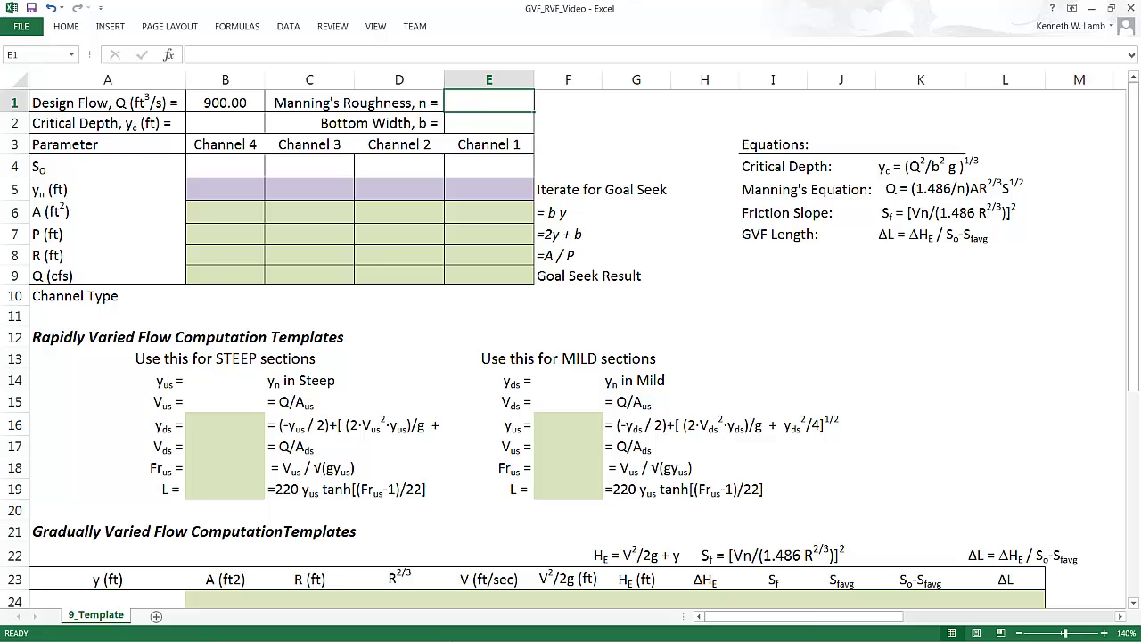
{"action": "type", "text": ".012"}
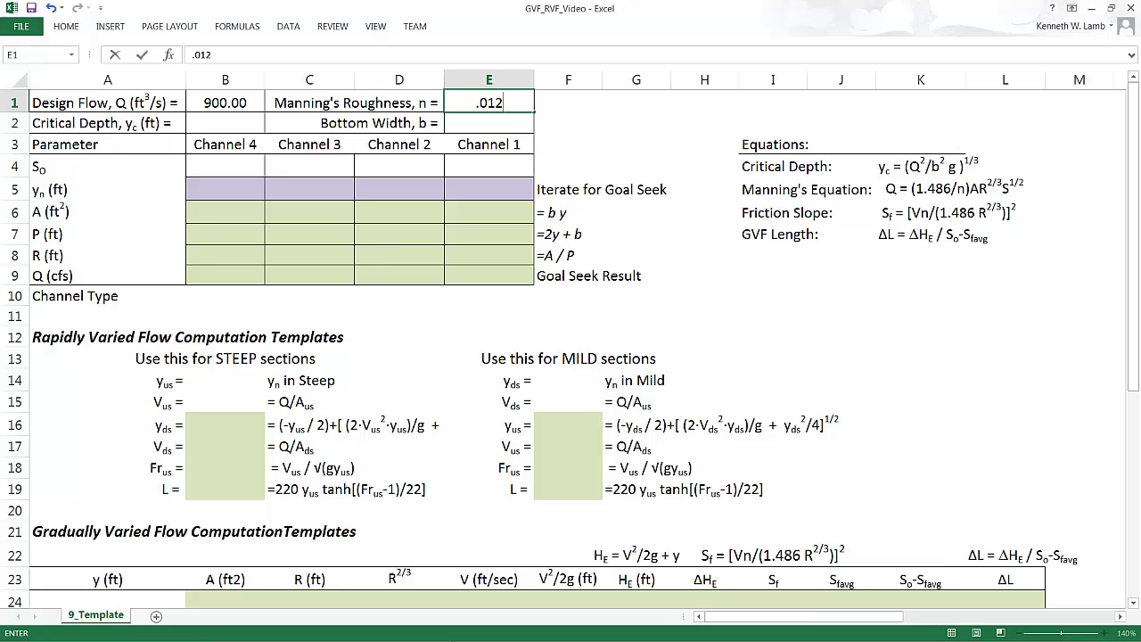
{"action": "key", "text": "Return"}
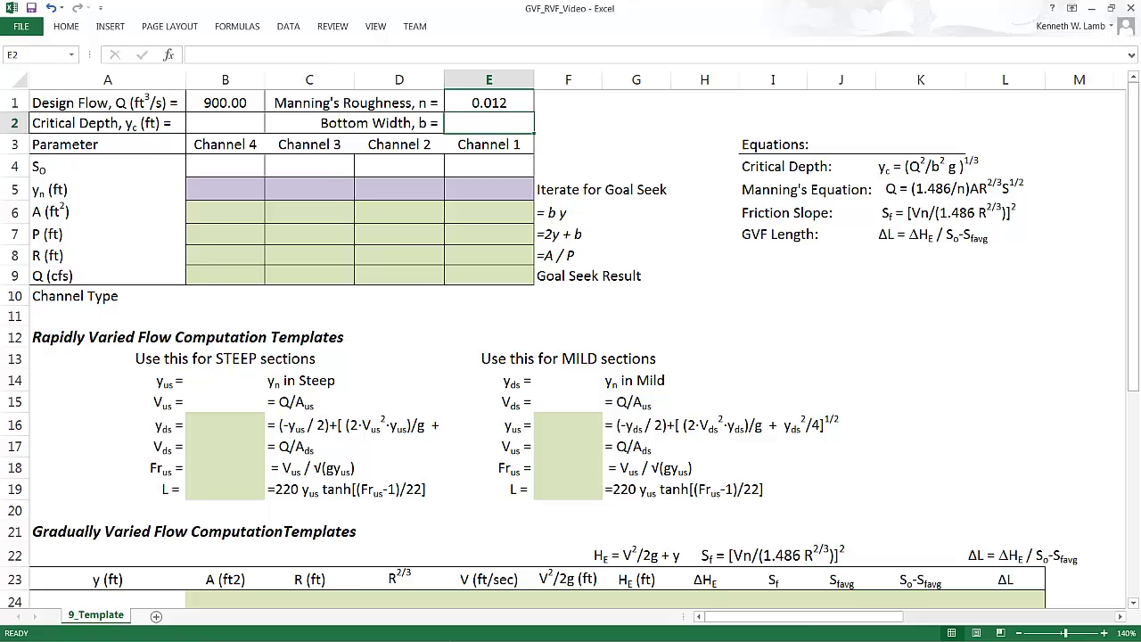
{"action": "type", "text": "14"}
{"action": "key", "text": "Return"}
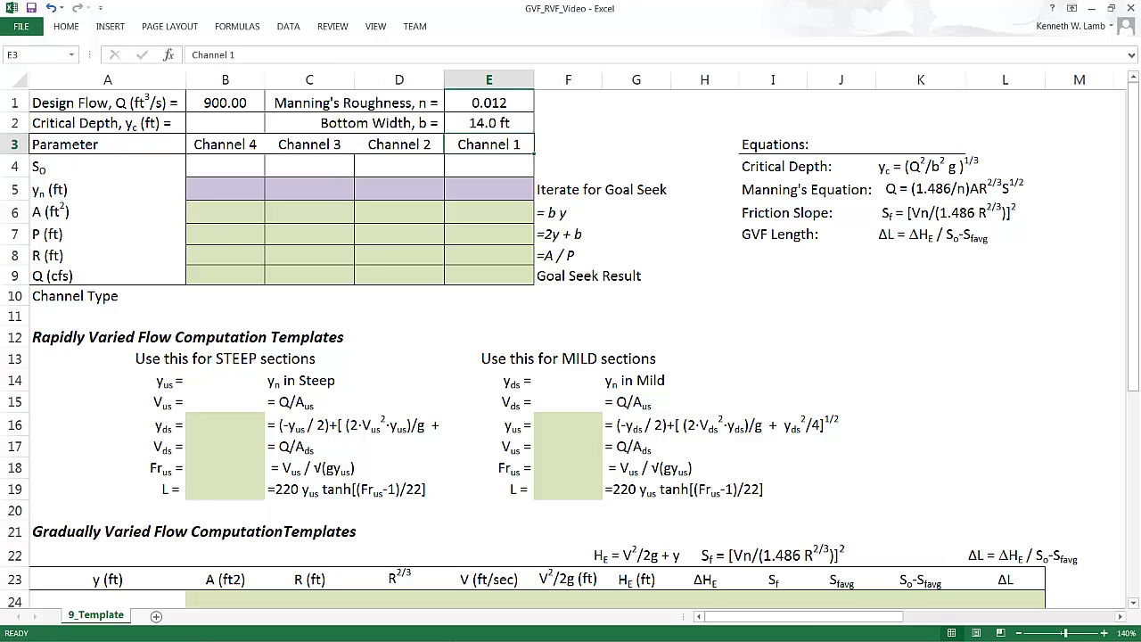
{"action": "left_click", "coordinate": [488, 123]}
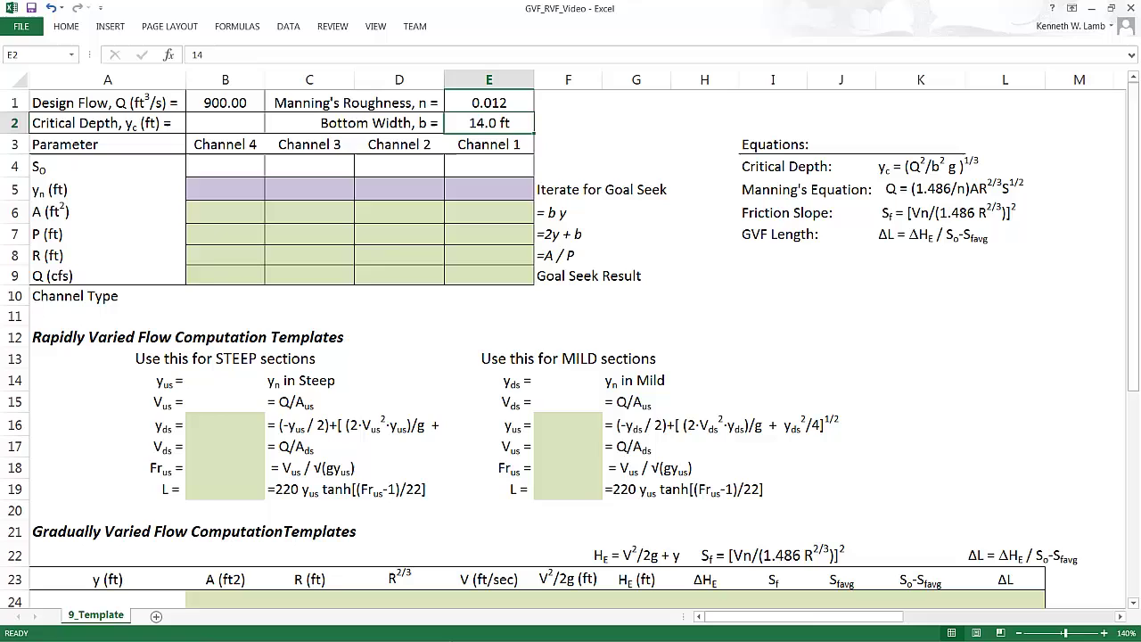
{"action": "left_click", "coordinate": [250, 122]}
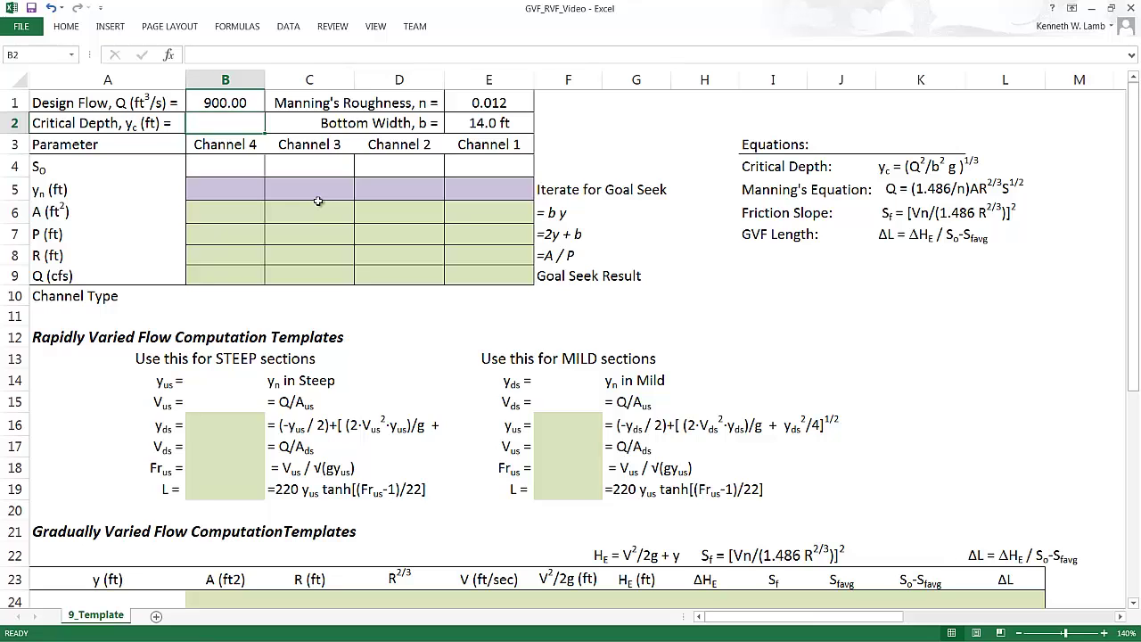
Start the B2 critical depth formula as =E2^2*32.2, following the sheet's equation note.
{"action": "left_click_drag", "start_coordinate": [752, 147], "coordinate": [996, 163]}
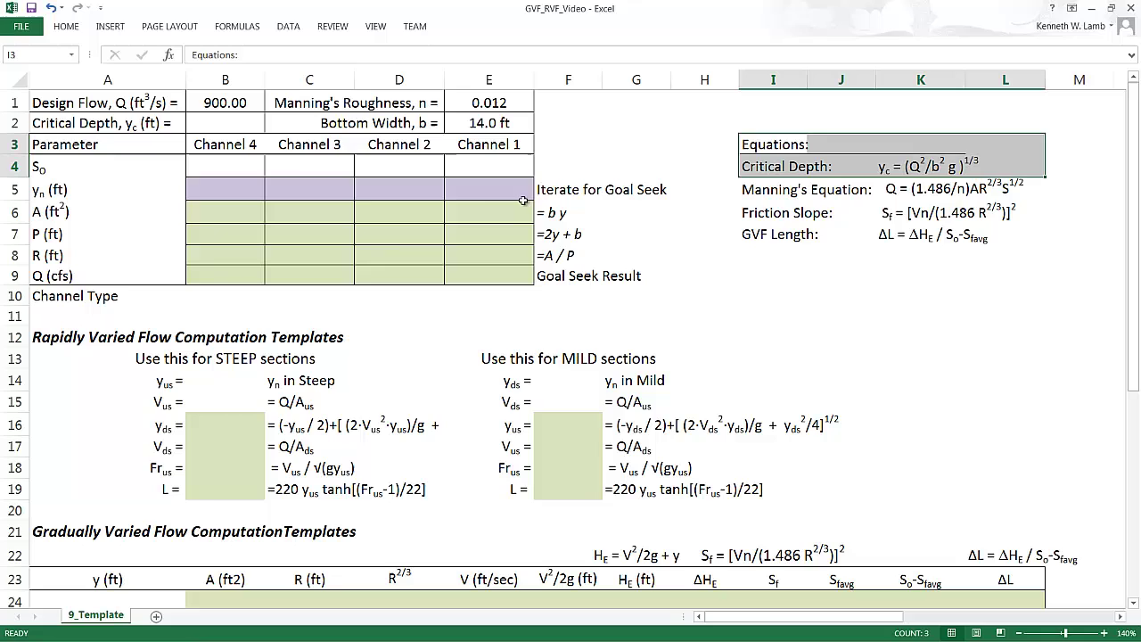
{"action": "left_click", "coordinate": [236, 124]}
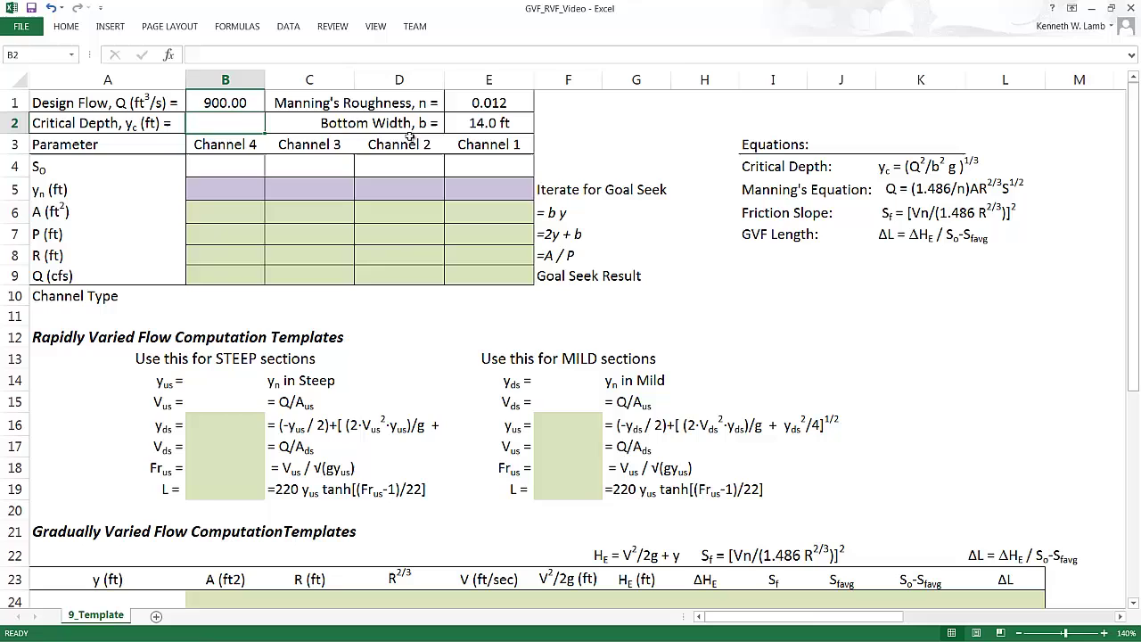
{"action": "type", "text": "="}
{"action": "left_click", "coordinate": [488, 126]}
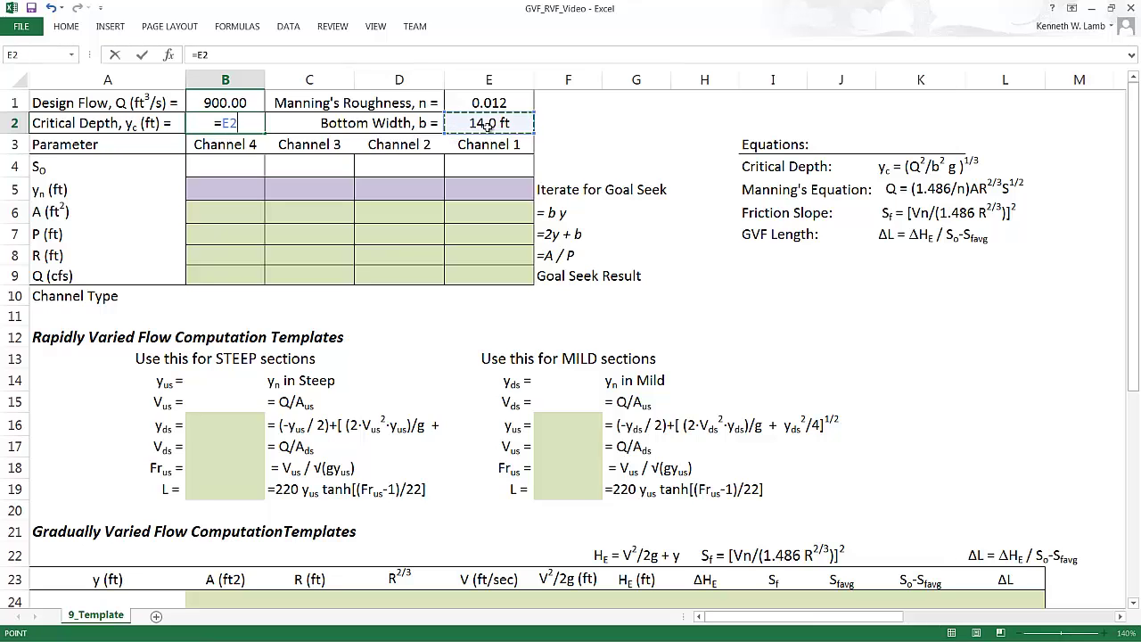
{"action": "type", "text": "^2*32.2"}
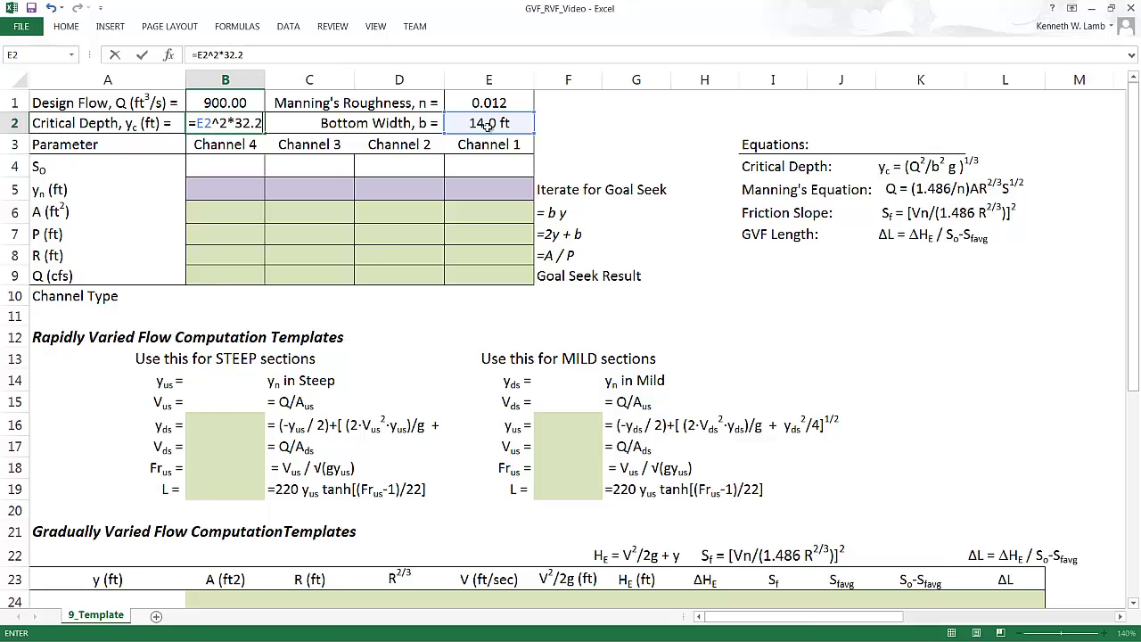
{"action": "key", "text": "Return"}
{"action": "key", "text": "Up"}
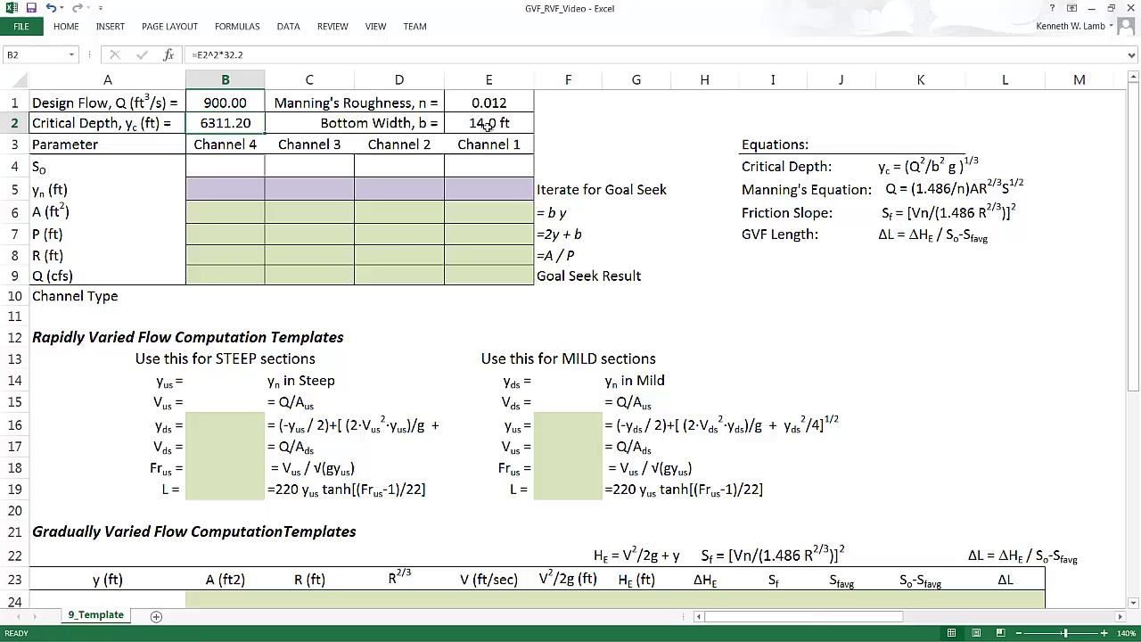
Edit the B2 formula to divide B1^2 by (E2^2*32.2).
{"action": "key", "text": "F2"}
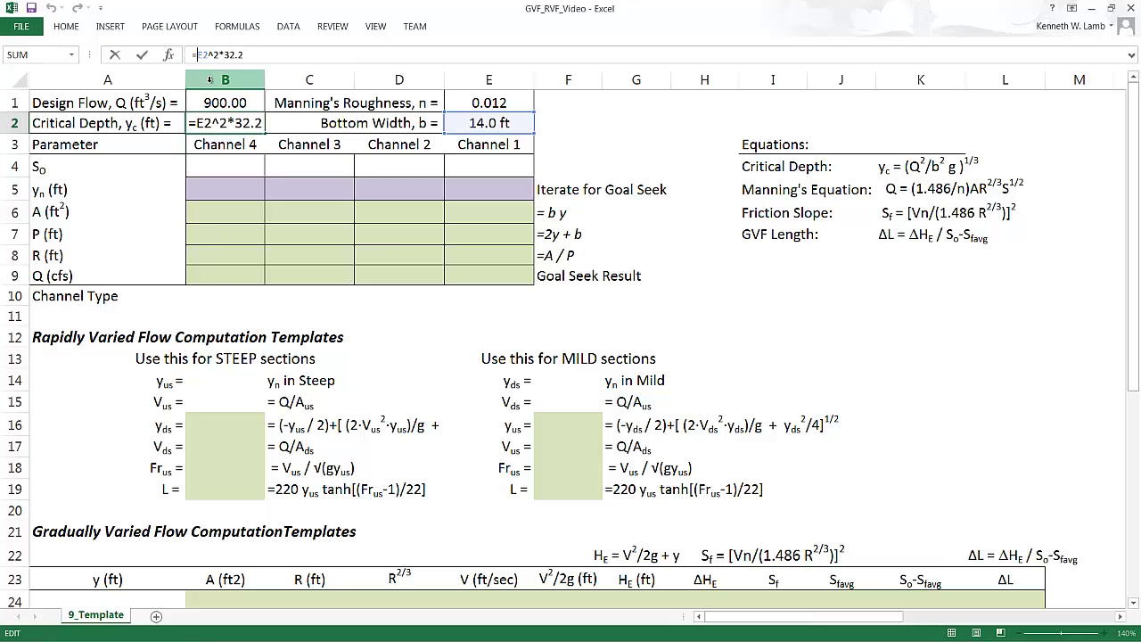
{"action": "left_click", "coordinate": [232, 104]}
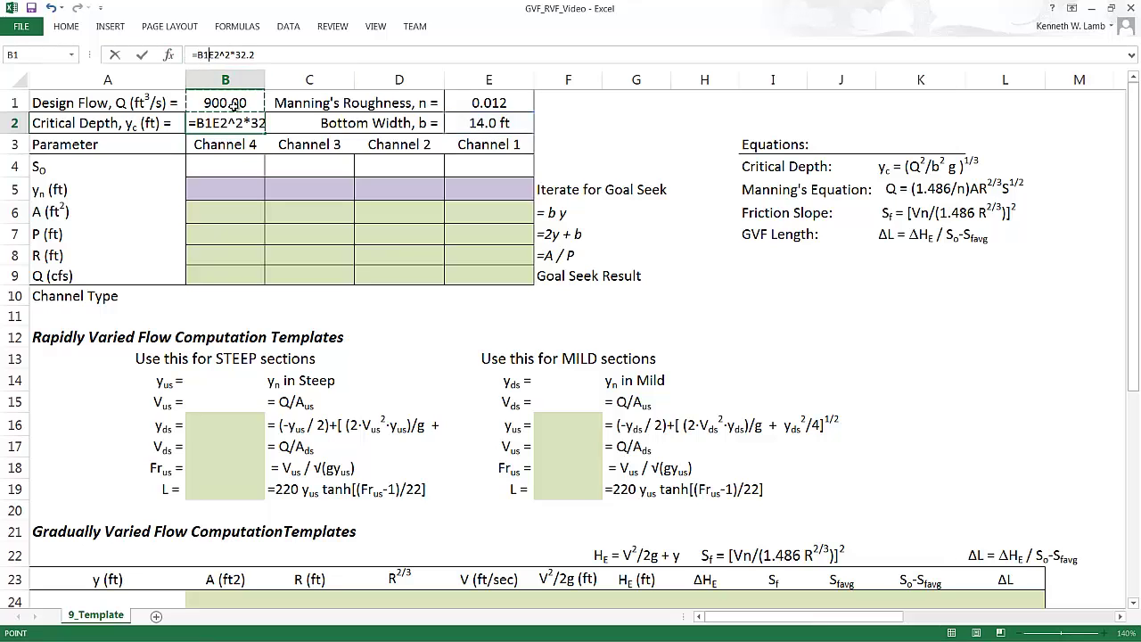
{"action": "type", "text": "^2/"}
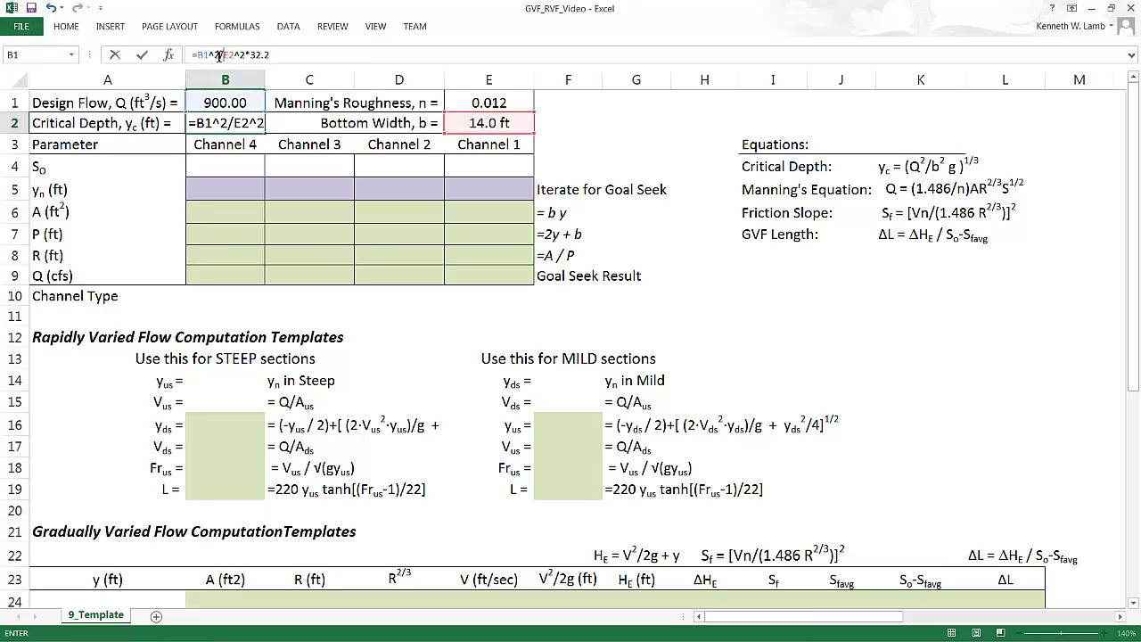
{"action": "type", "text": "("}
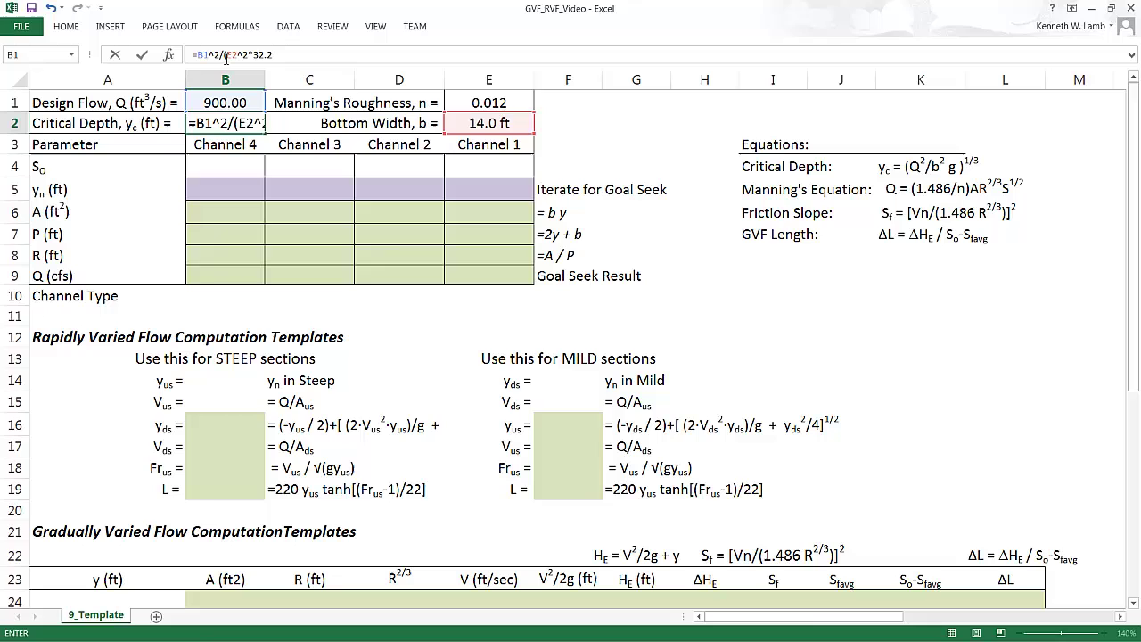
{"action": "key", "text": "End"}
{"action": "type", "text": "("}
{"action": "left_click", "coordinate": [292, 55]}
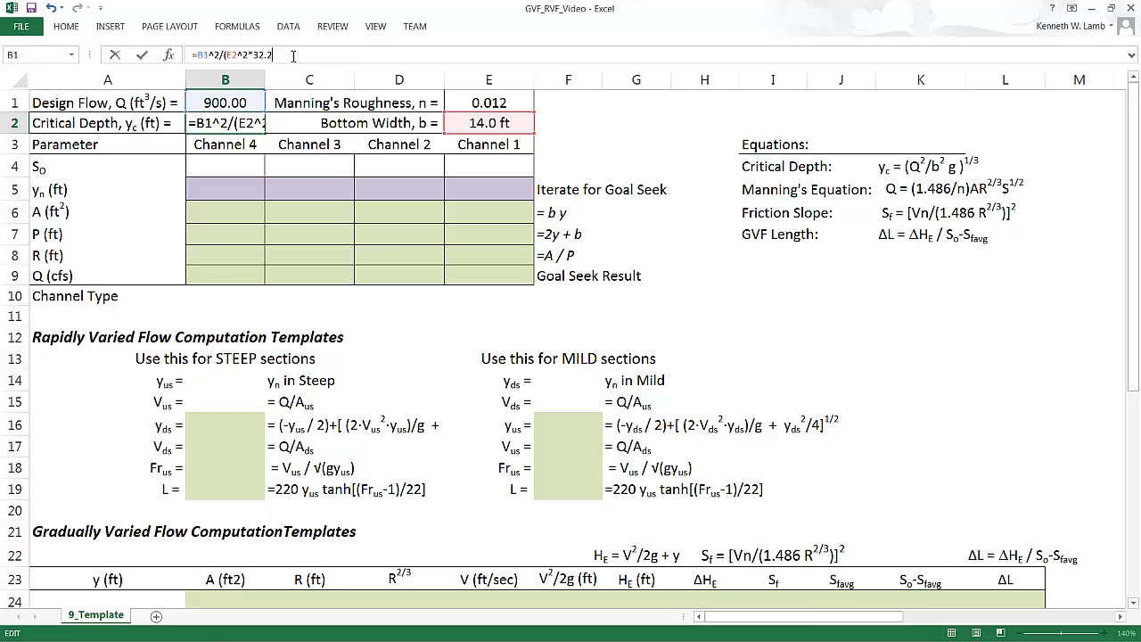
{"action": "type", "text": ")"}
{"action": "key", "text": "Return"}
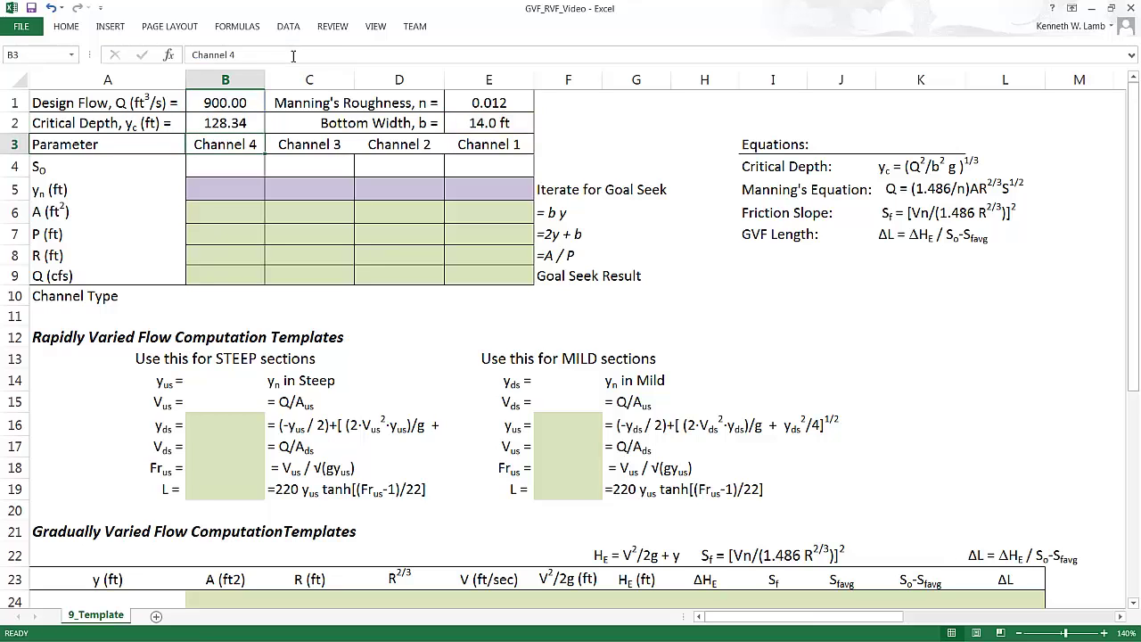
{"action": "key", "text": "Up"}
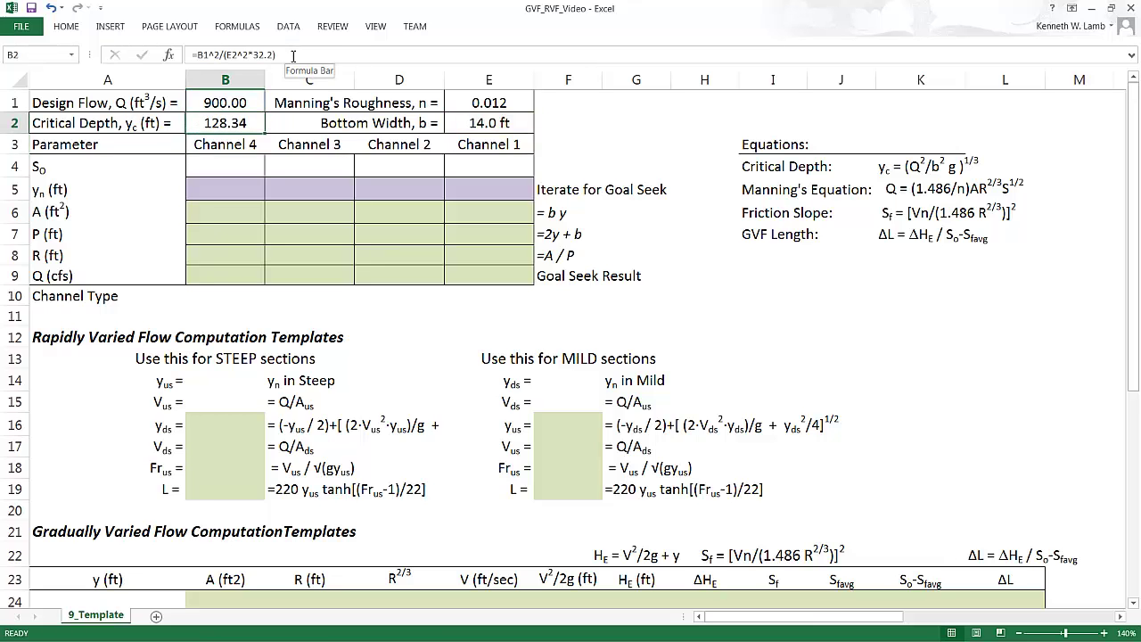
Wrap the B2 formula in a ^(1/3) cube root, giving 5.04.
{"action": "left_click", "coordinate": [197, 56]}
{"action": "type", "text": "("}
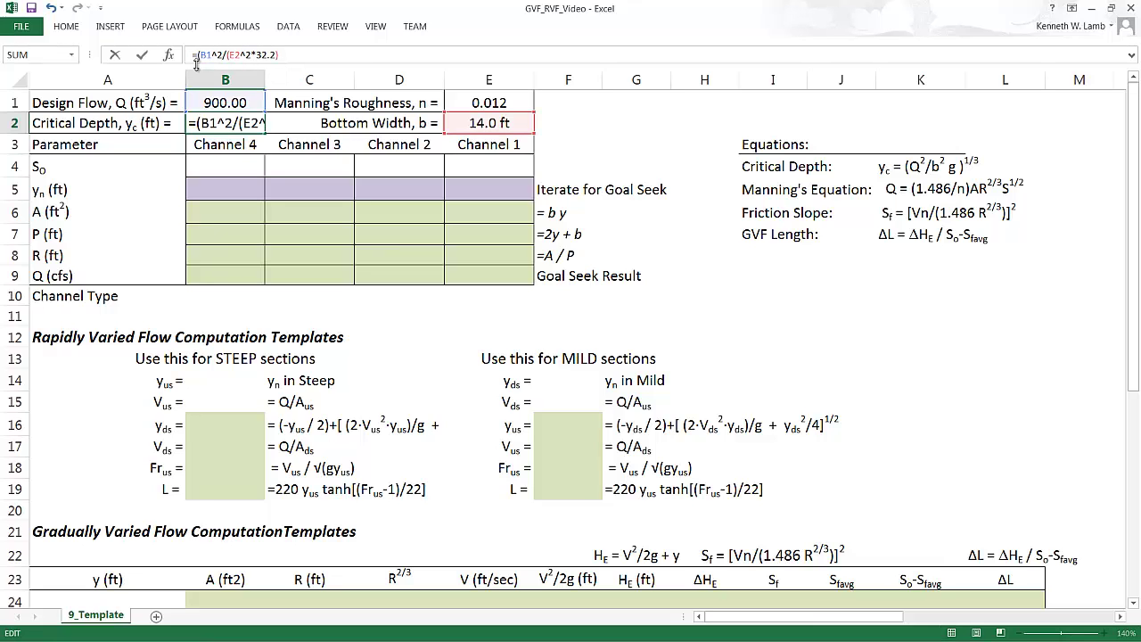
{"action": "key", "text": "End"}
{"action": "type", "text": ")^"}
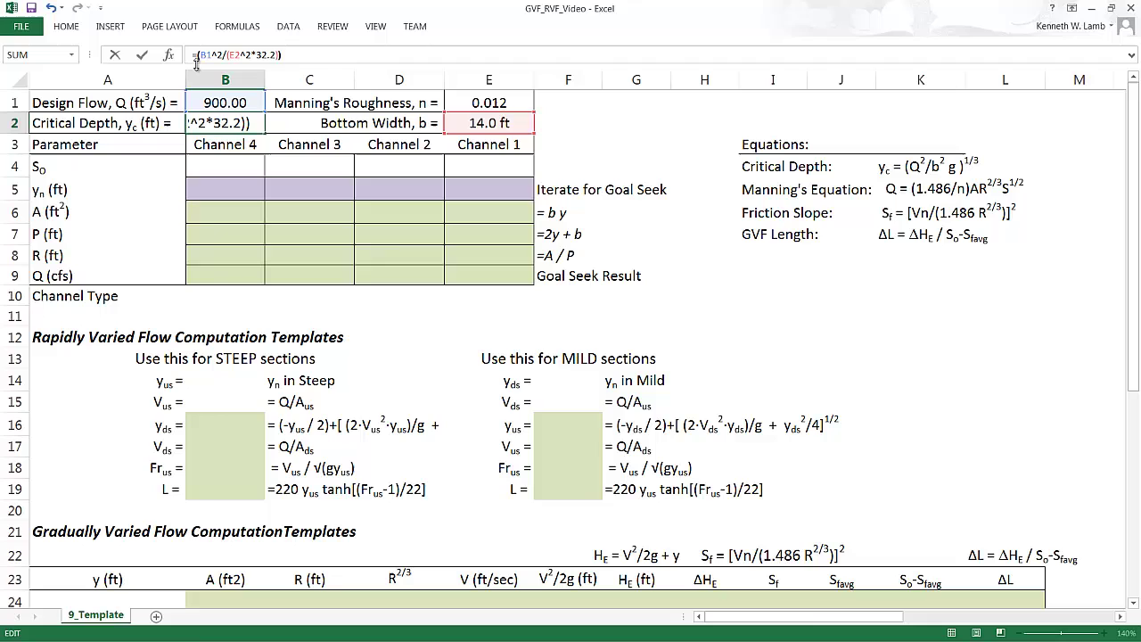
{"action": "type", "text": "(1/"}
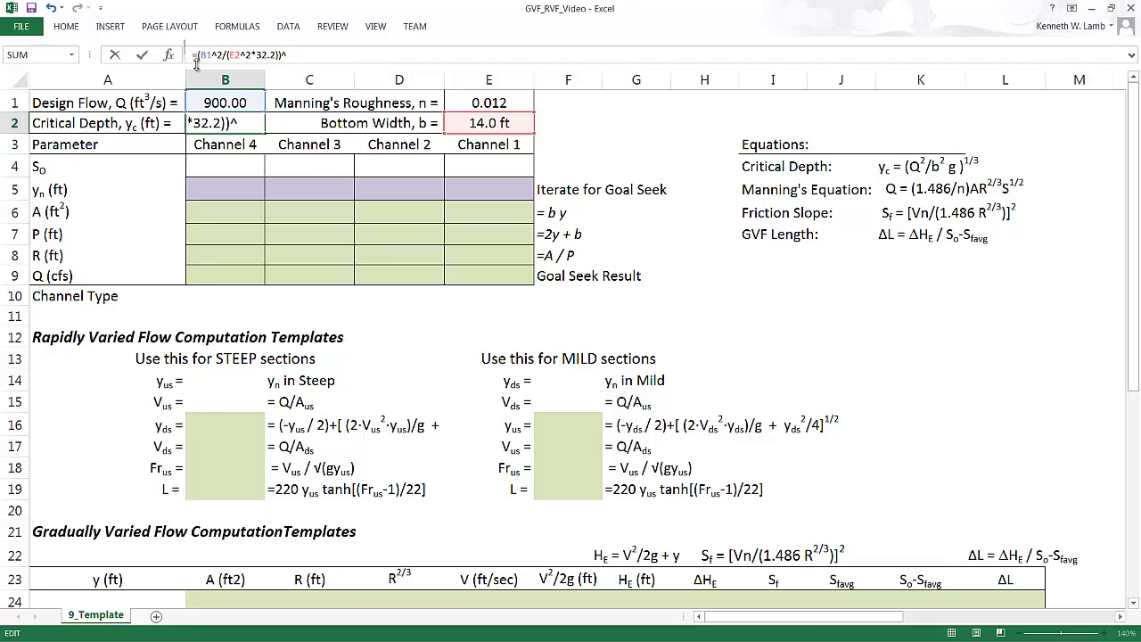
{"action": "type", "text": "3)"}
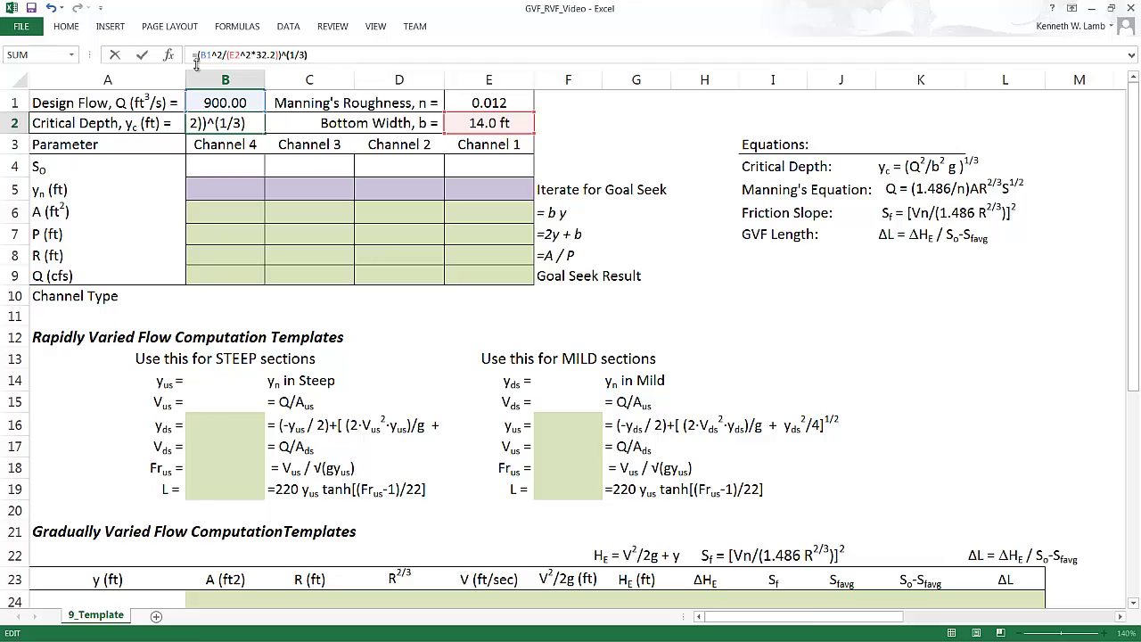
{"action": "key", "text": "Return"}
{"action": "key", "text": "Up"}
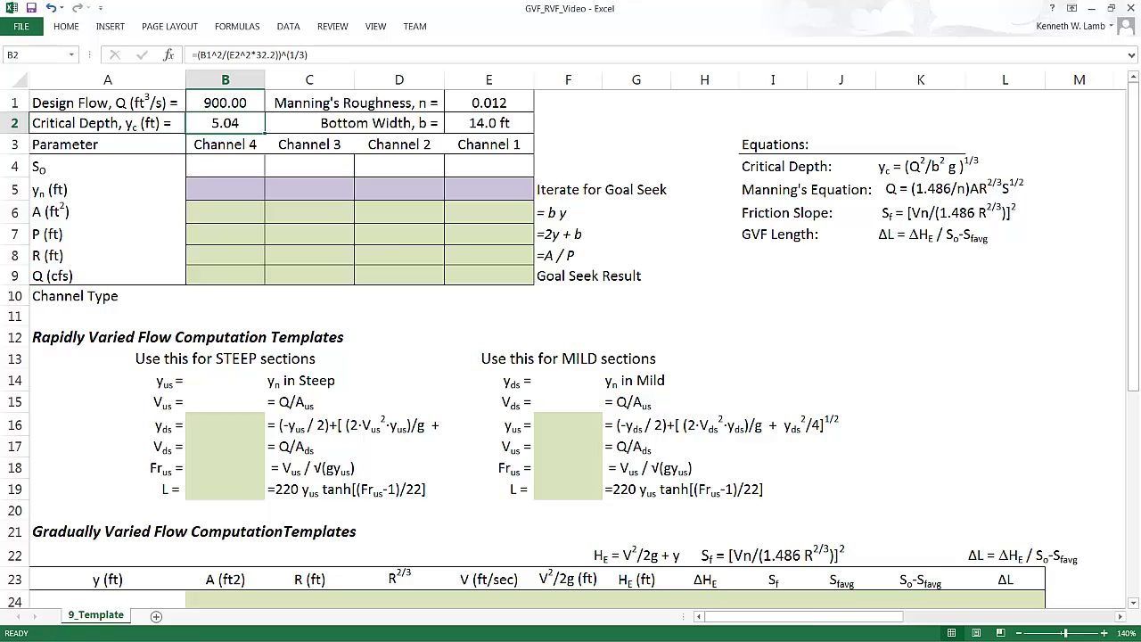
Enter slopes .001, .003, .0005 and .004 across cells B4 to E4.
{"action": "left_click", "coordinate": [244, 167]}
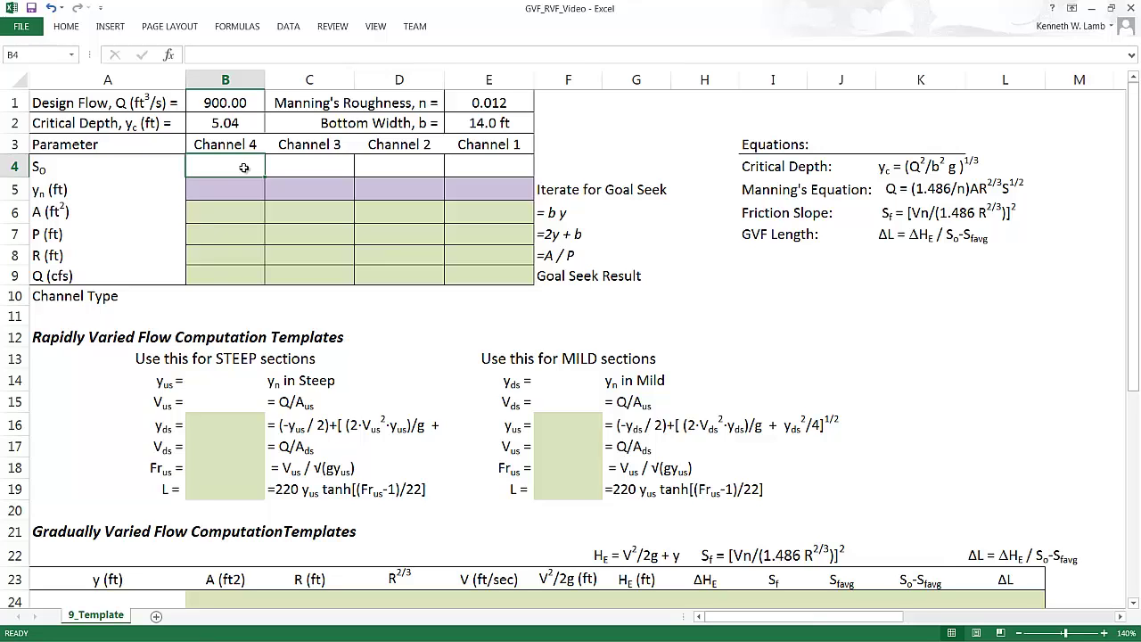
{"action": "type", "text": ".001"}
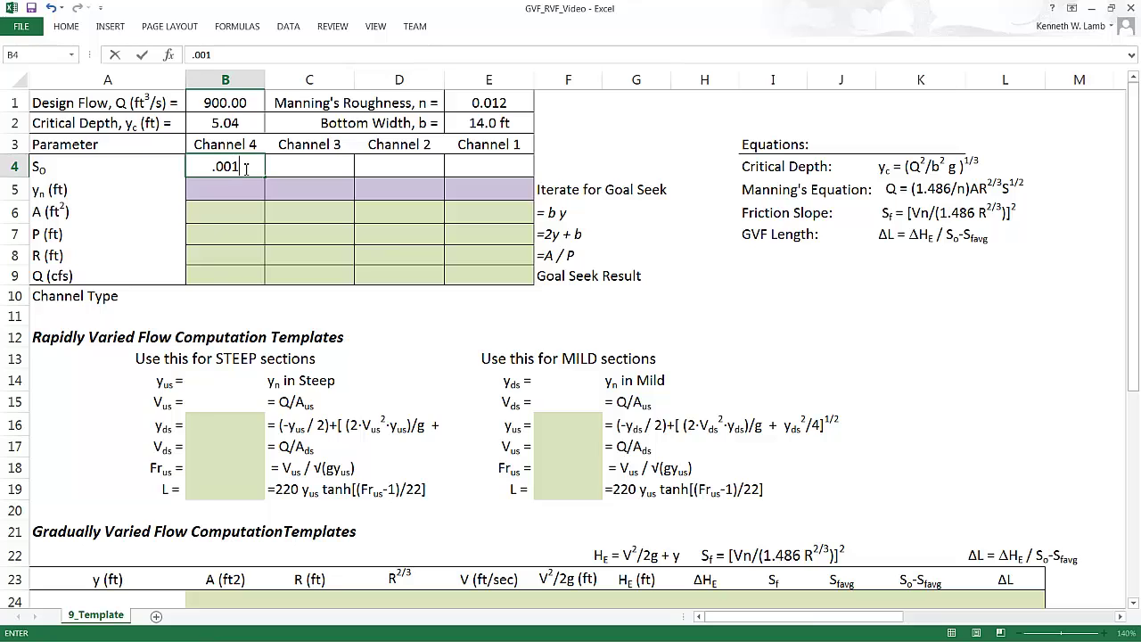
{"action": "key", "text": "Tab"}
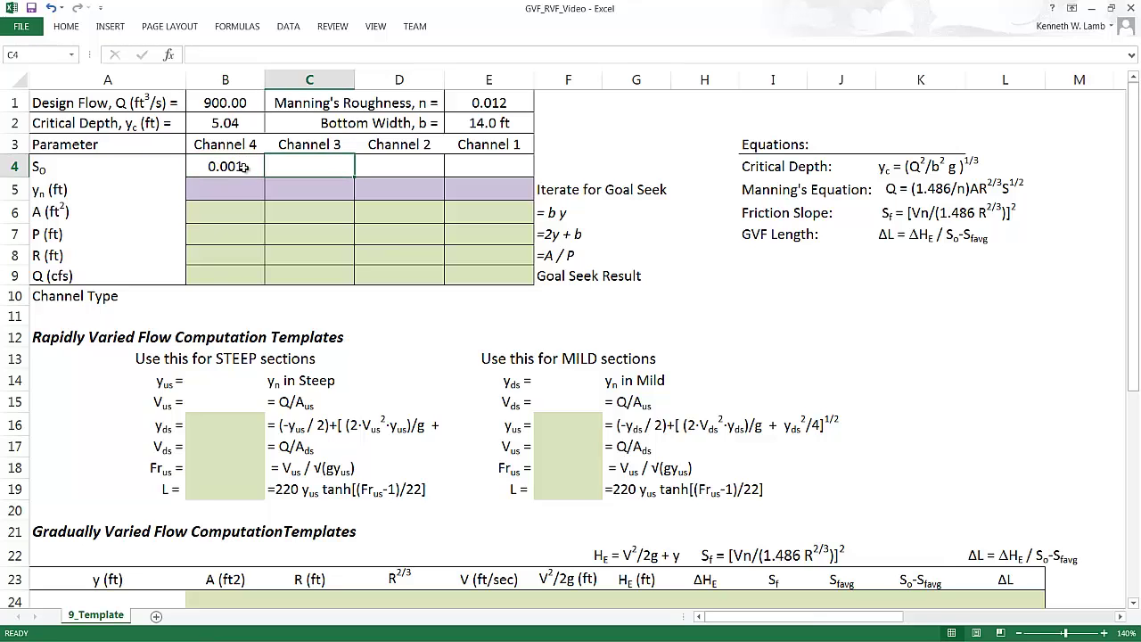
{"action": "type", "text": ".000"}
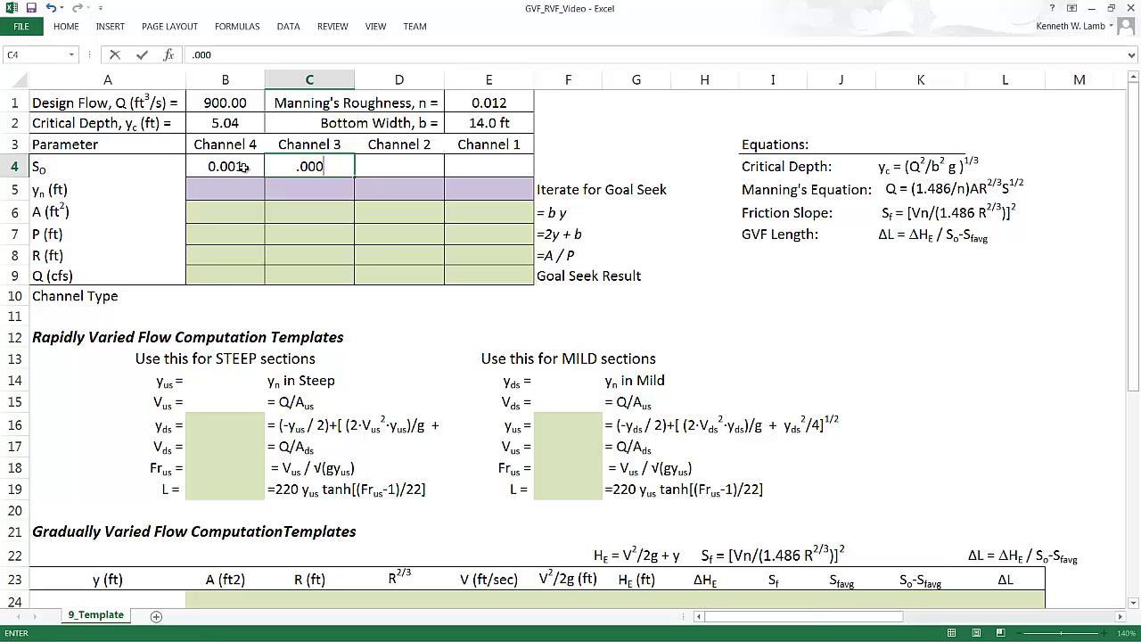
{"action": "key", "text": "BackSpace"}
{"action": "type", "text": "3"}
{"action": "key", "text": "Tab"}
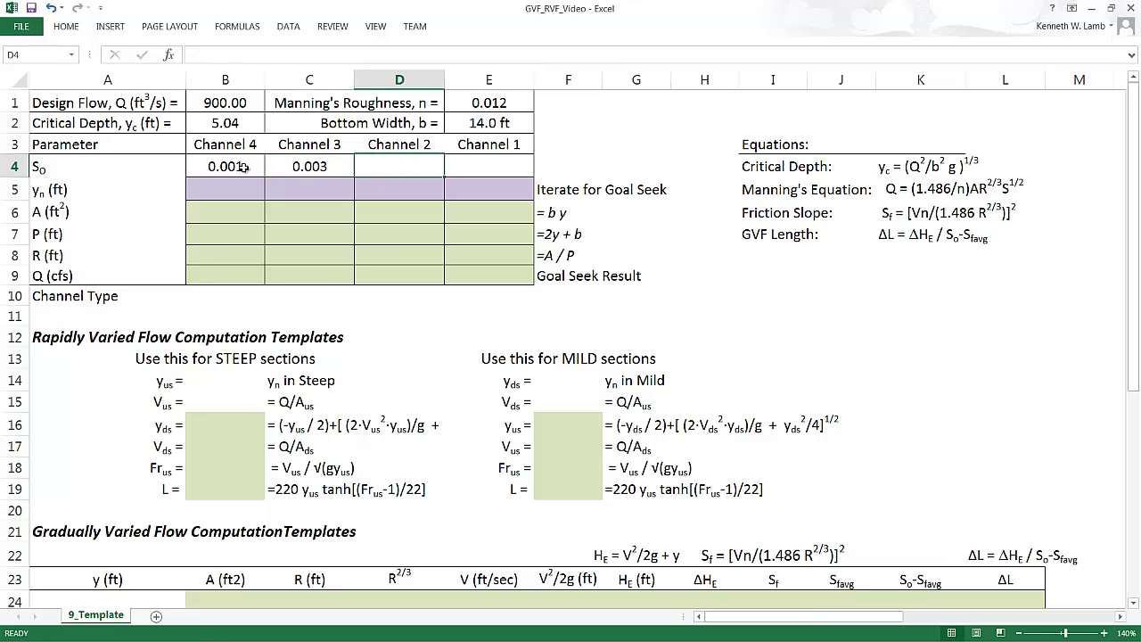
{"action": "type", "text": ".0005"}
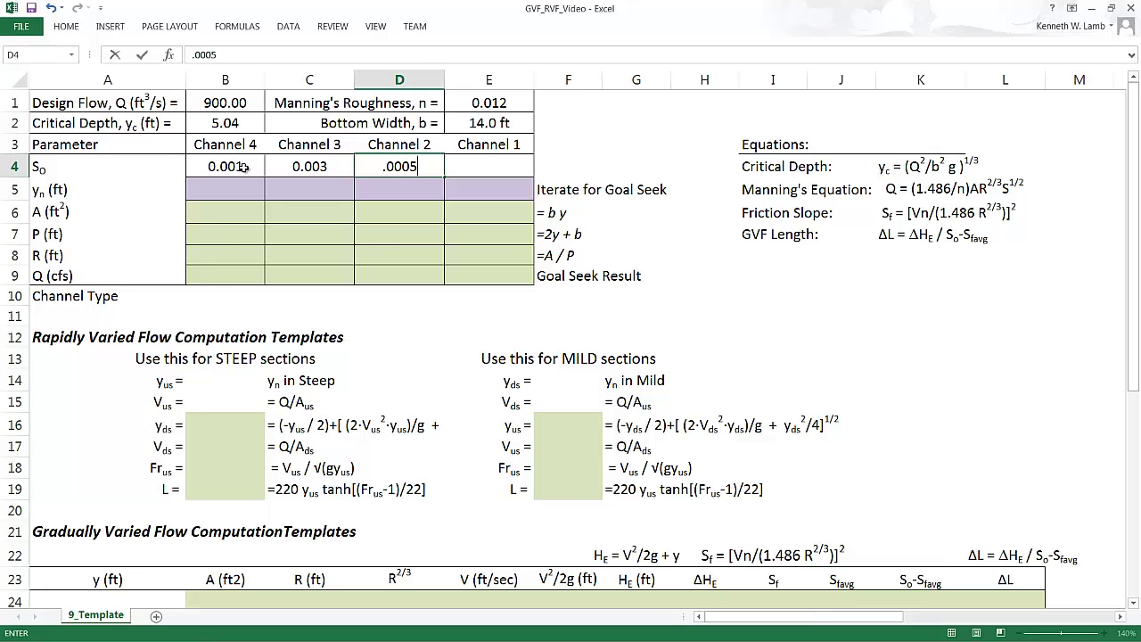
{"action": "key", "text": "Tab"}
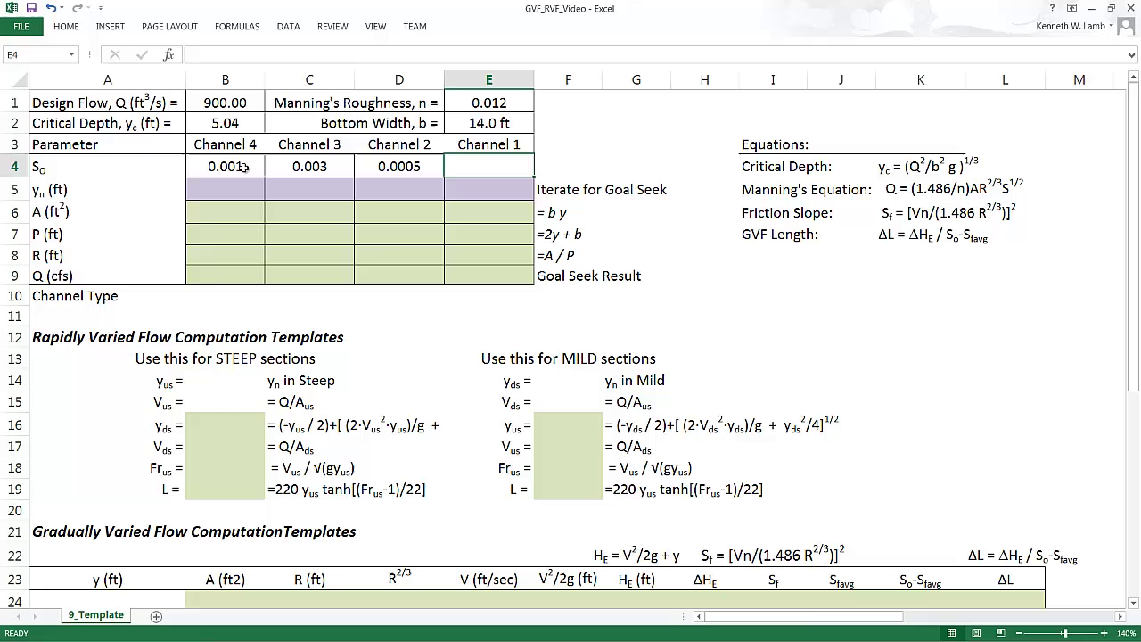
{"action": "type", "text": ".004"}
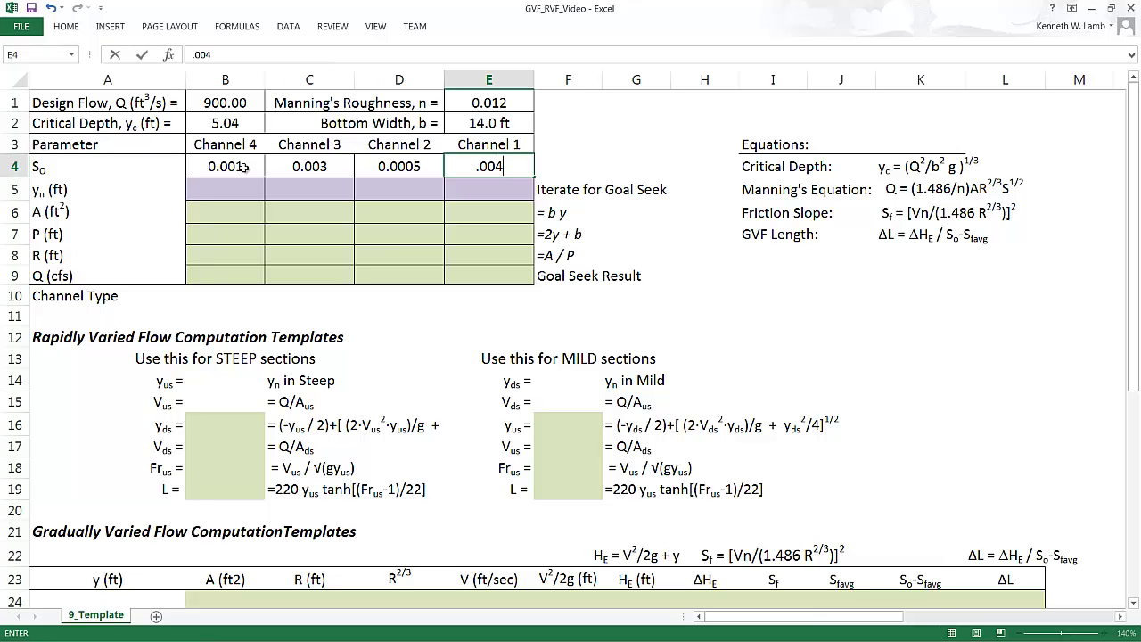
{"action": "key", "text": "Return"}
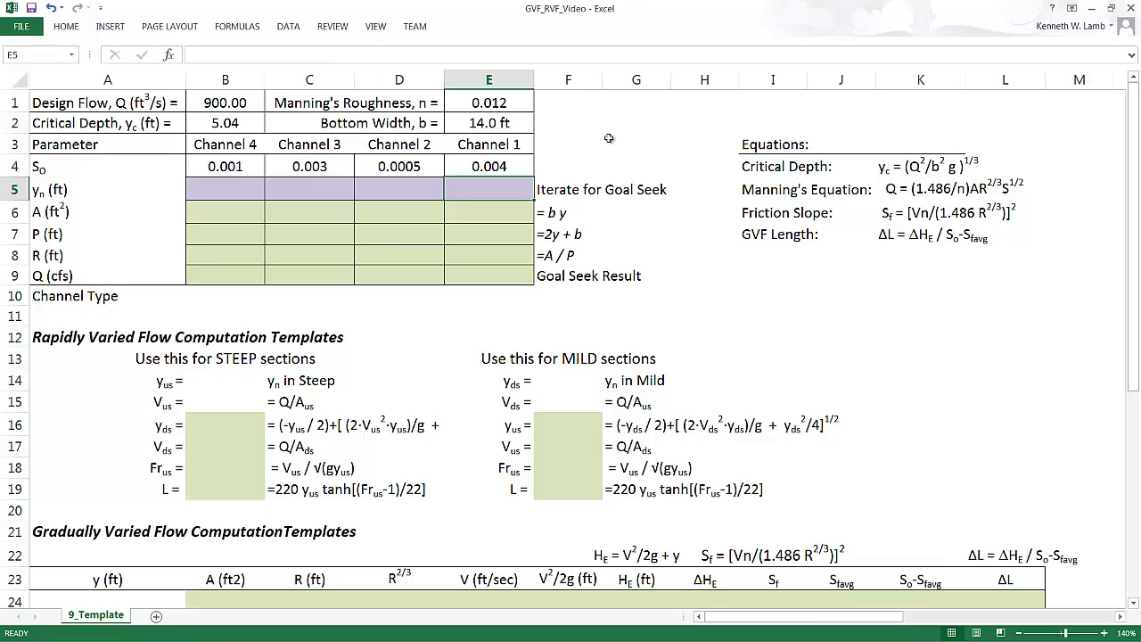
Enter a trial normal depth of 1 in cells B5 through E5.
{"action": "left_click", "coordinate": [226, 188]}
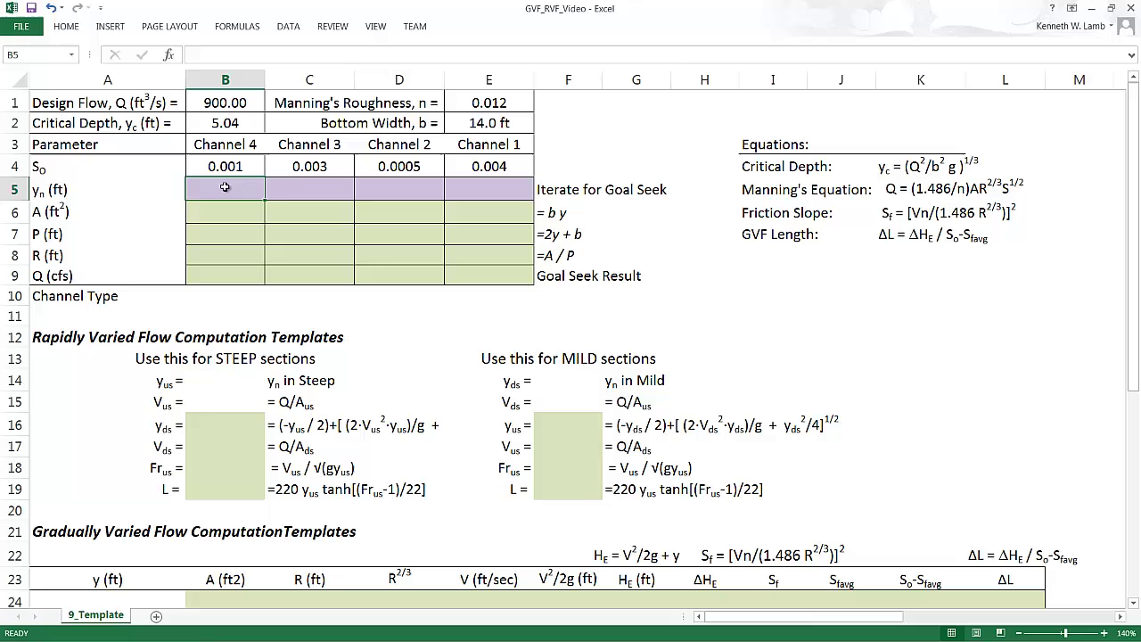
{"action": "type", "text": "1"}
{"action": "key", "text": "Tab"}
{"action": "type", "text": "1"}
{"action": "key", "text": "Tab"}
{"action": "type", "text": "1"}
{"action": "key", "text": "Tab"}
{"action": "type", "text": "1"}
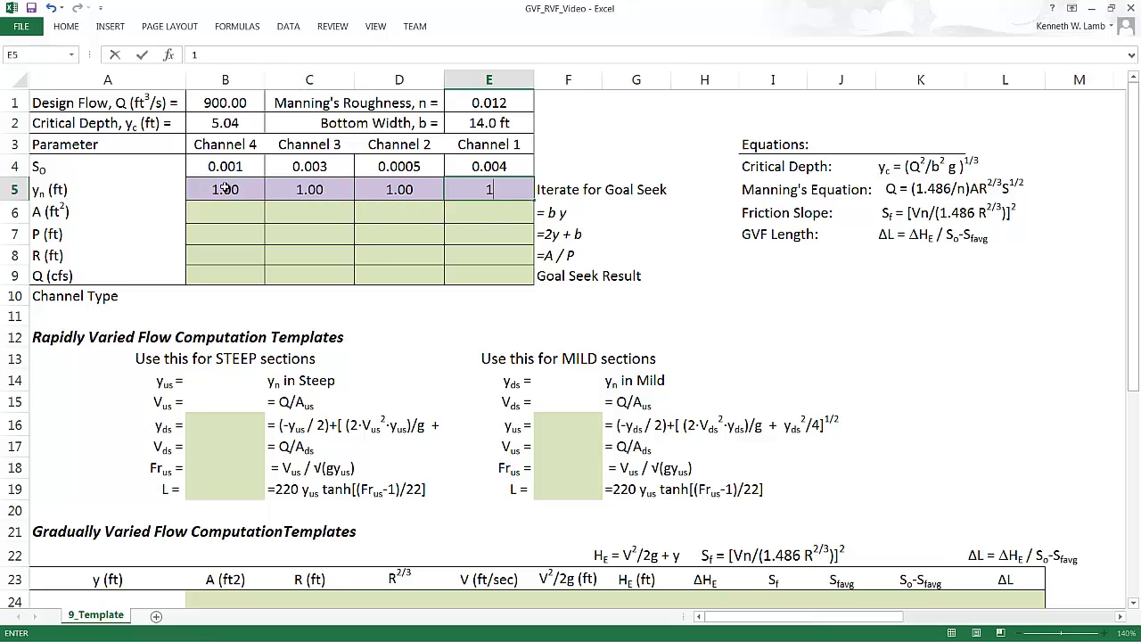
{"action": "key", "text": "Return"}
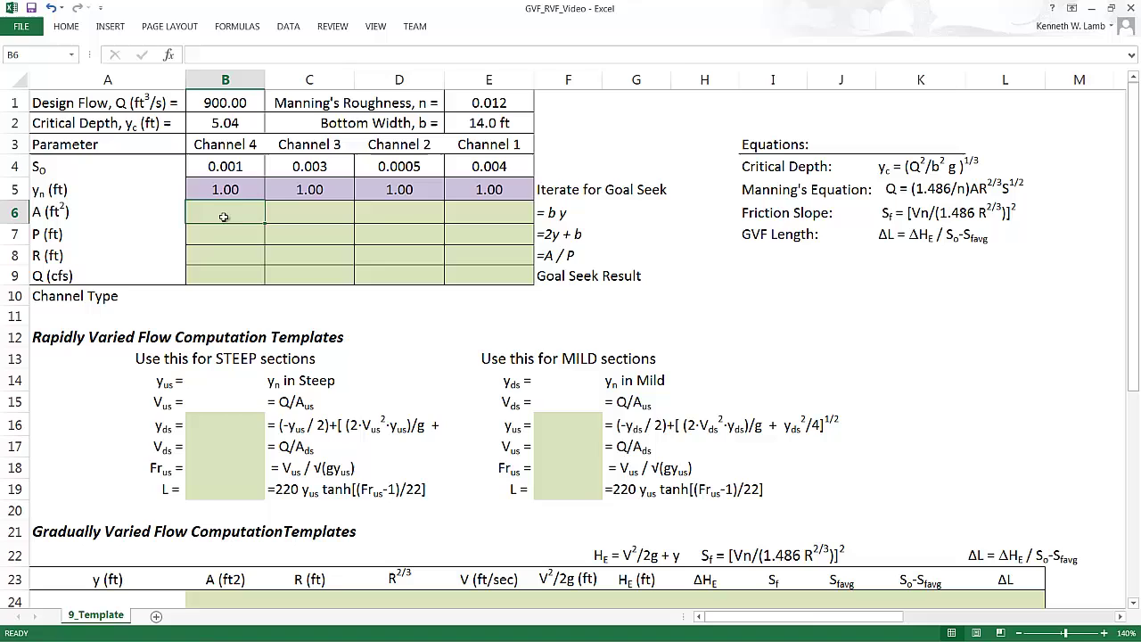
Enter the Channel 4 area formula =E2*B5 in B6, giving 14.00.
{"action": "left_click", "coordinate": [564, 216]}
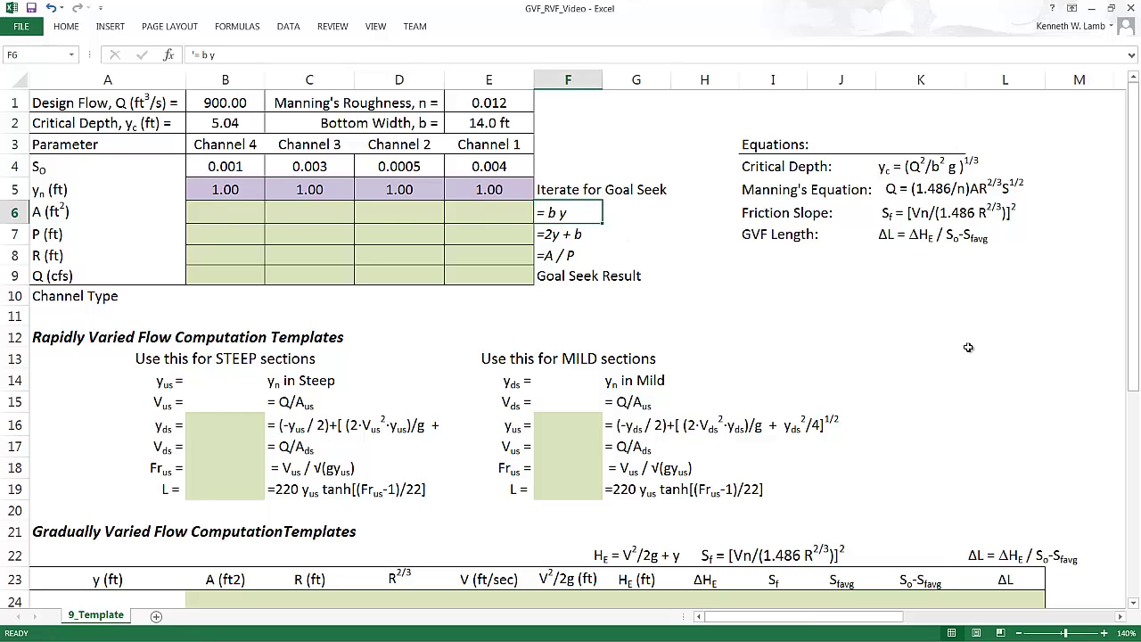
{"action": "left_click", "coordinate": [232, 214]}
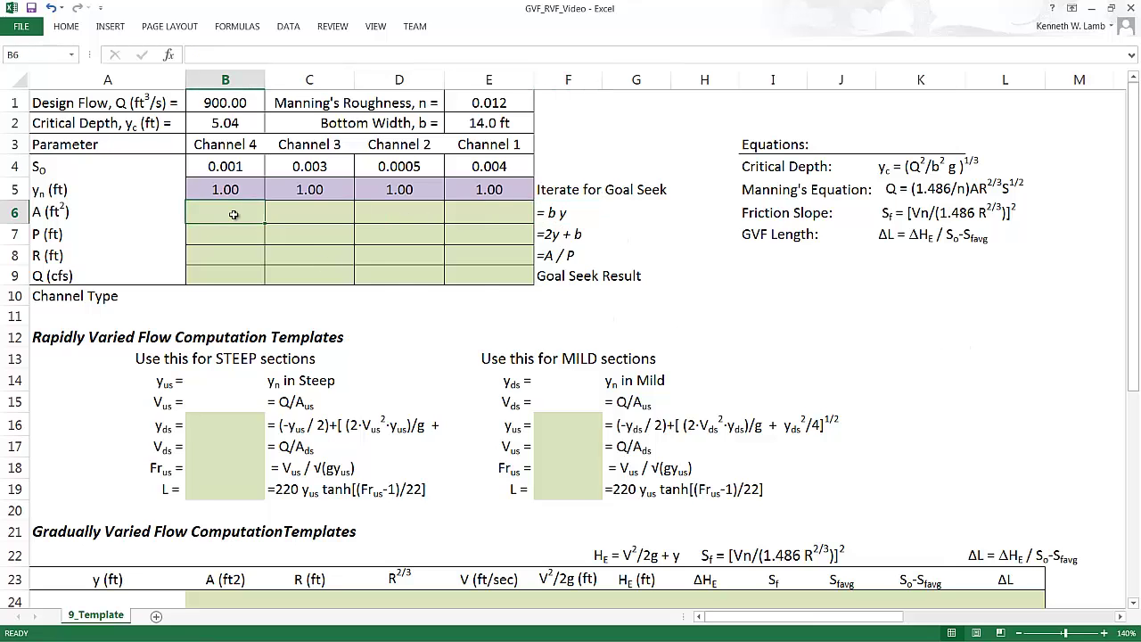
{"action": "type", "text": "="}
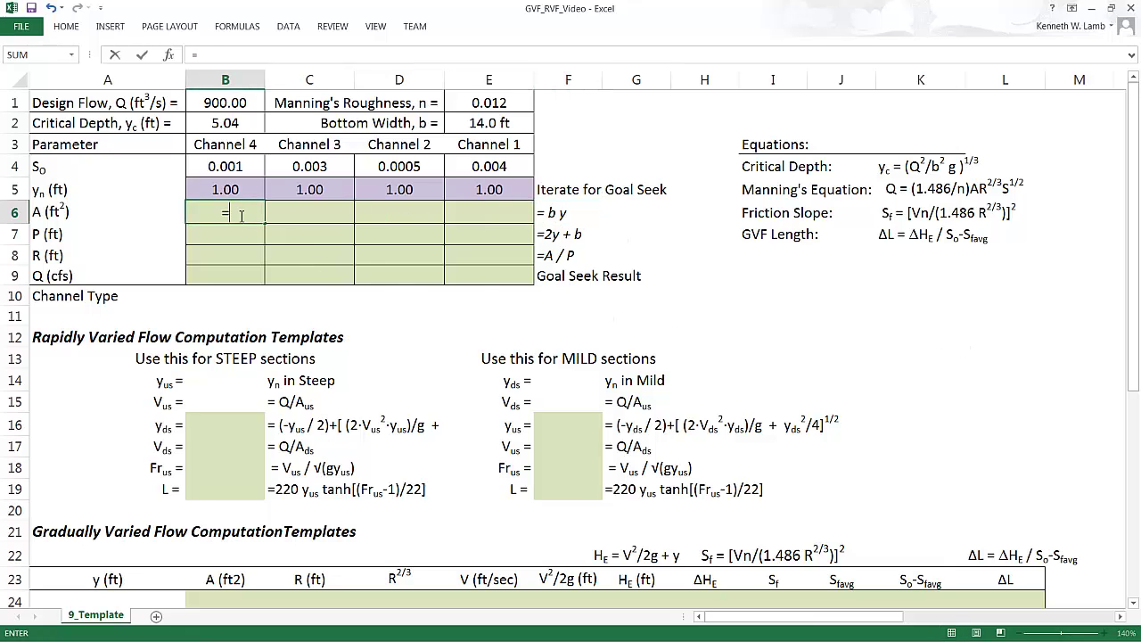
{"action": "left_click", "coordinate": [504, 125]}
{"action": "type", "text": "*"}
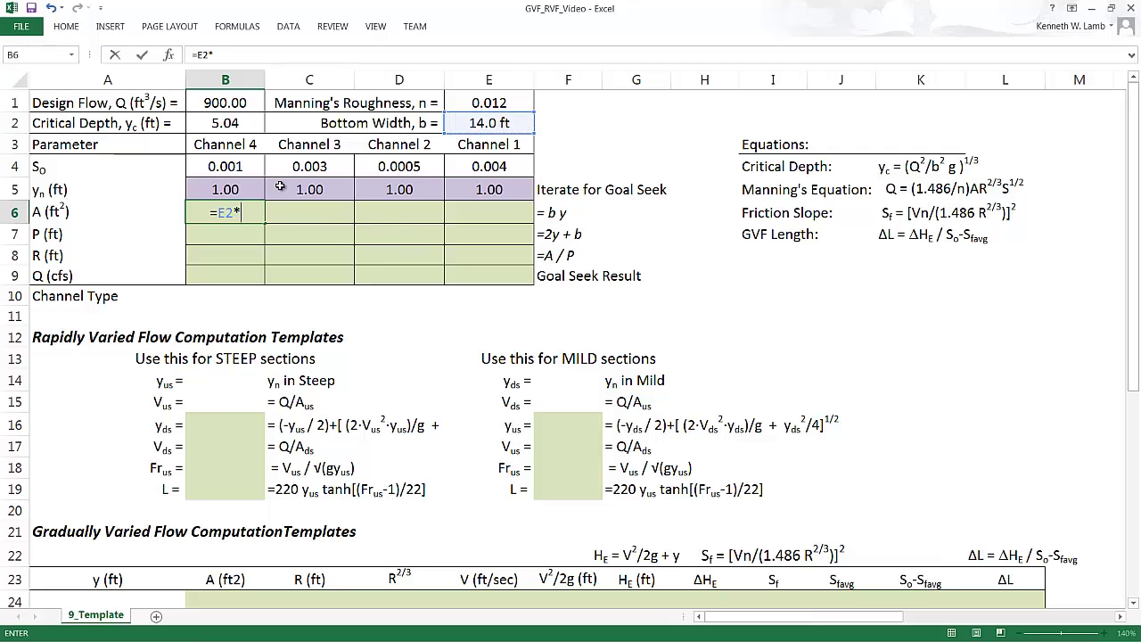
{"action": "left_click", "coordinate": [247, 188]}
{"action": "key", "text": "Return"}
{"action": "left_click", "coordinate": [249, 209]}
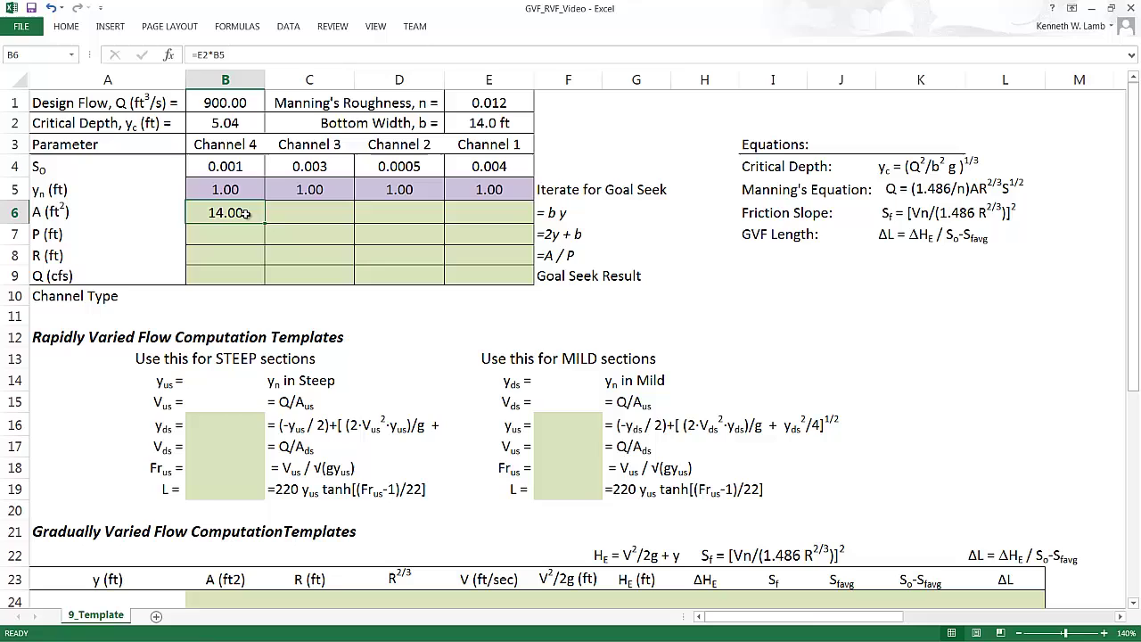
Enter the wetted perimeter formula =2*B5+E2 in B7, giving 16.00.
{"action": "left_click", "coordinate": [247, 237]}
{"action": "left_click", "coordinate": [568, 239]}
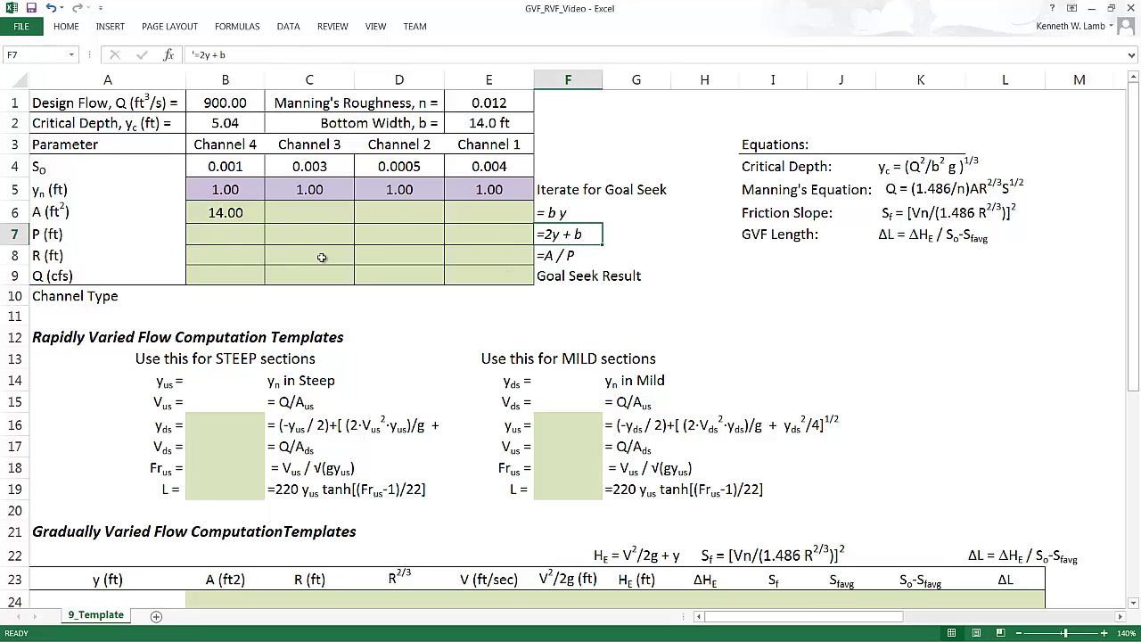
{"action": "left_click", "coordinate": [240, 235]}
{"action": "type", "text": "="}
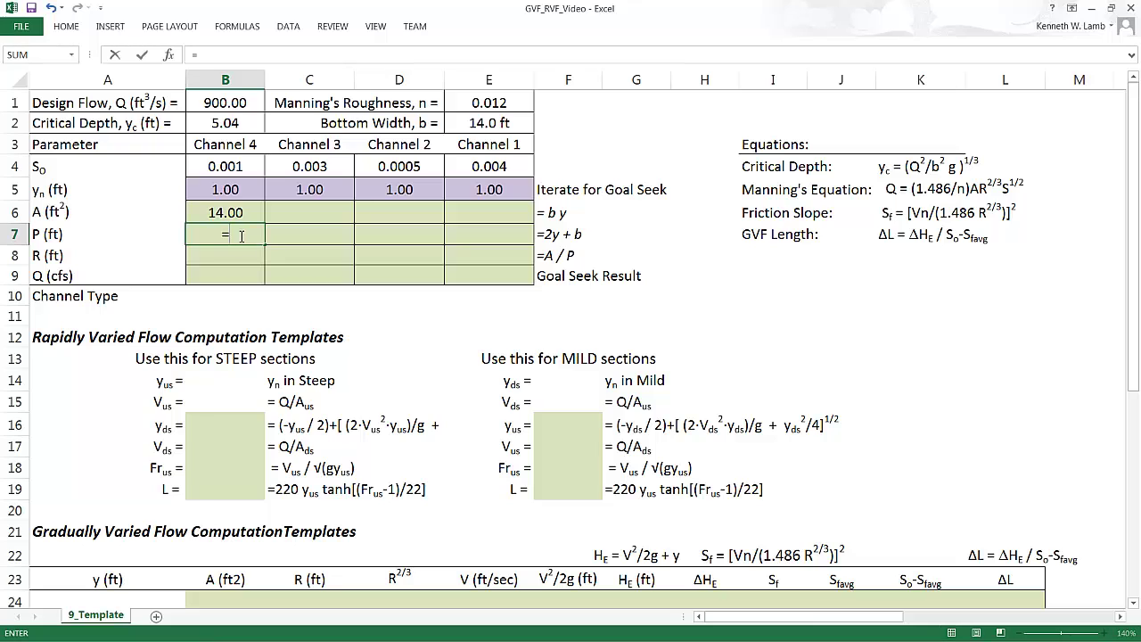
{"action": "type", "text": "2*"}
{"action": "left_click", "coordinate": [243, 189]}
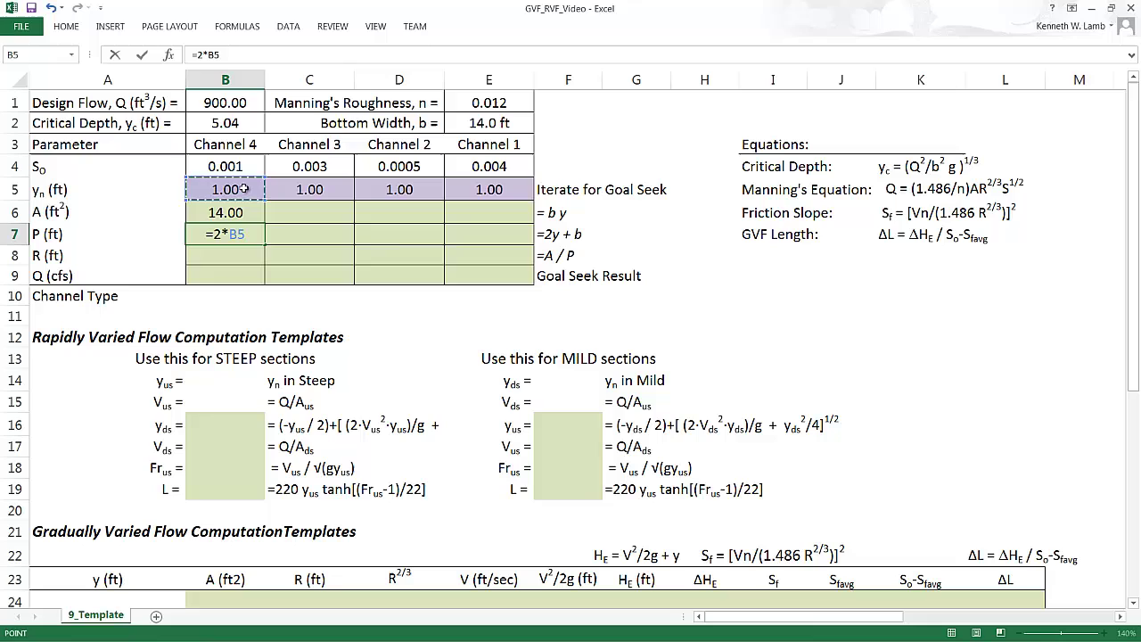
{"action": "type", "text": "+"}
{"action": "left_click", "coordinate": [479, 125]}
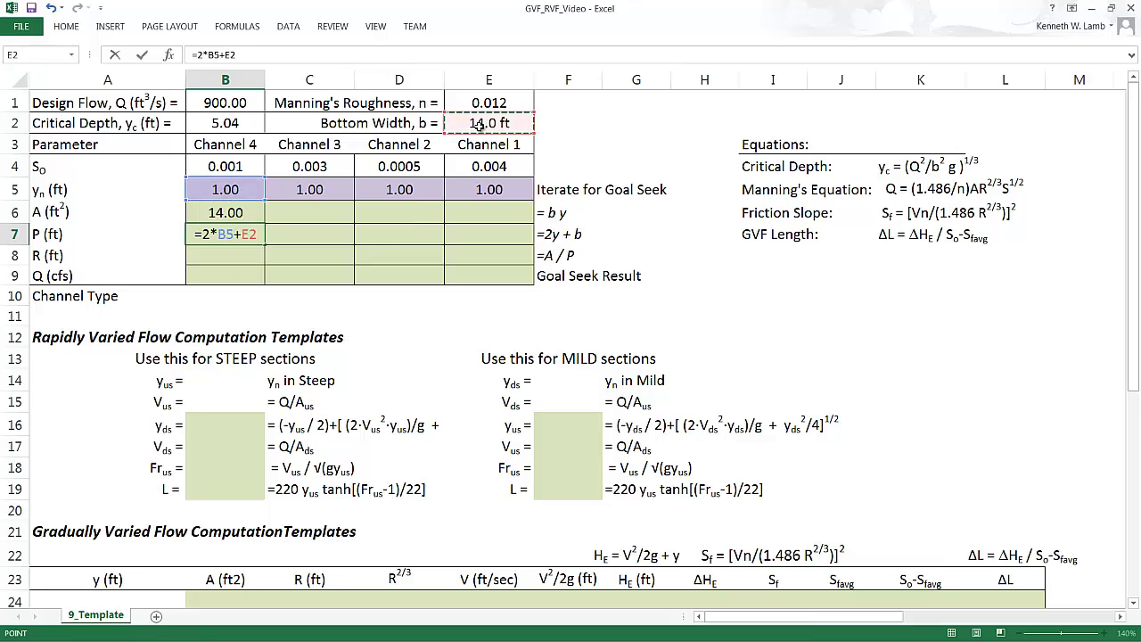
{"action": "key", "text": "Return"}
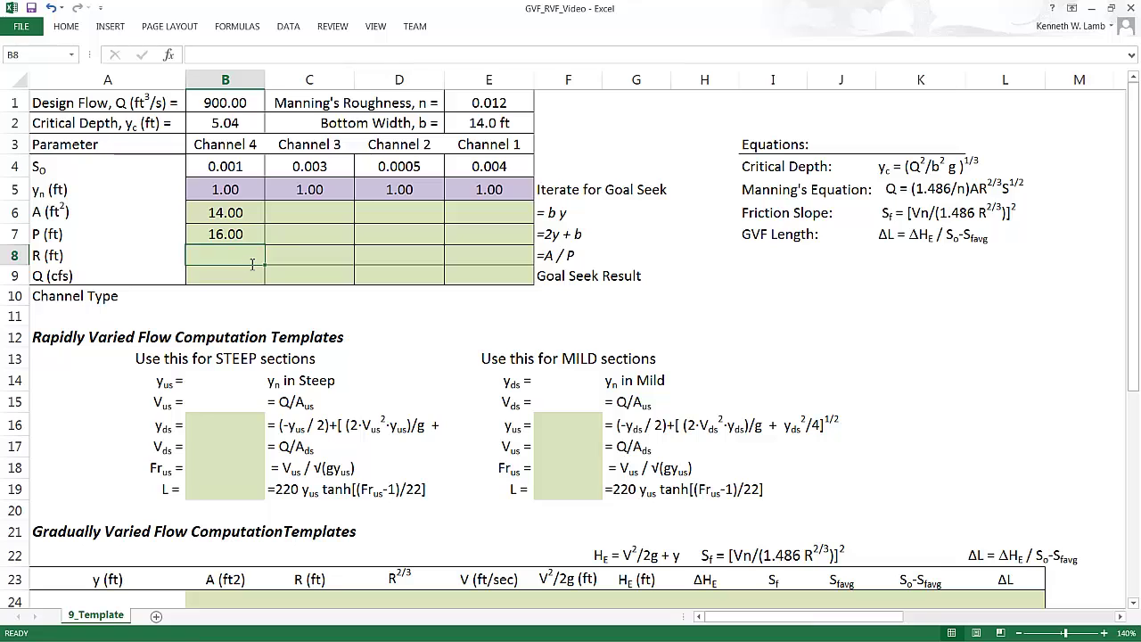
Enter the hydraulic radius formula =B6/B7 in B8, giving 0.88.
{"action": "type", "text": "="}
{"action": "key", "text": "Up"}
{"action": "key", "text": "Up"}
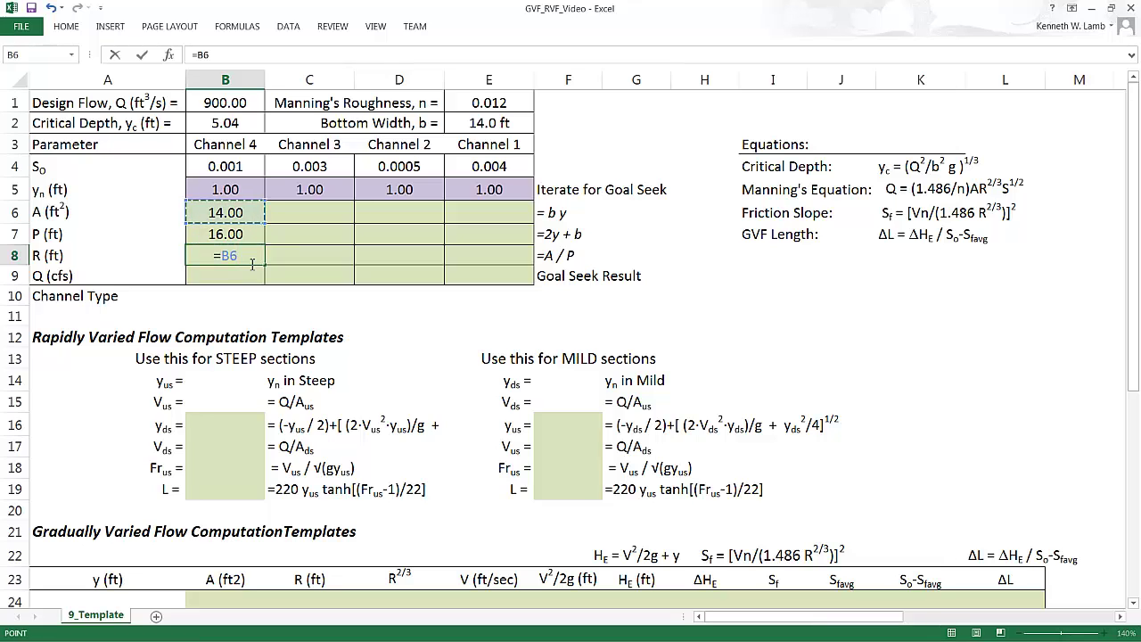
{"action": "type", "text": "/"}
{"action": "key", "text": "Up"}
{"action": "key", "text": "Return"}
{"action": "key", "text": "Up"}
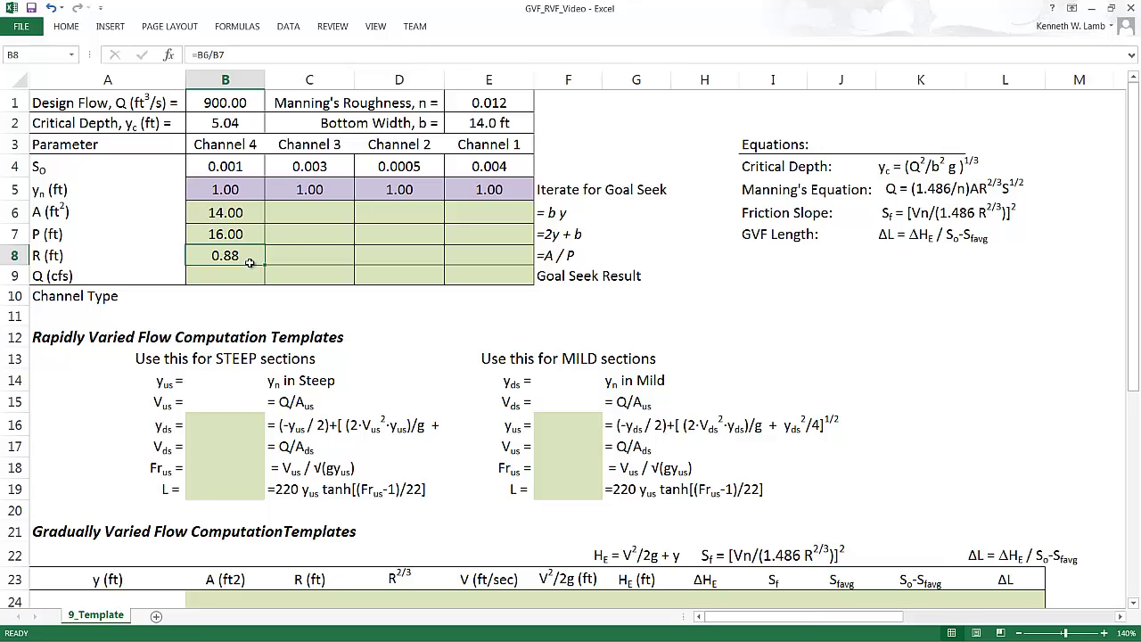
Start Channel 4's flow formula in B9 as =B4^(1/2).
{"action": "left_click", "coordinate": [240, 279]}
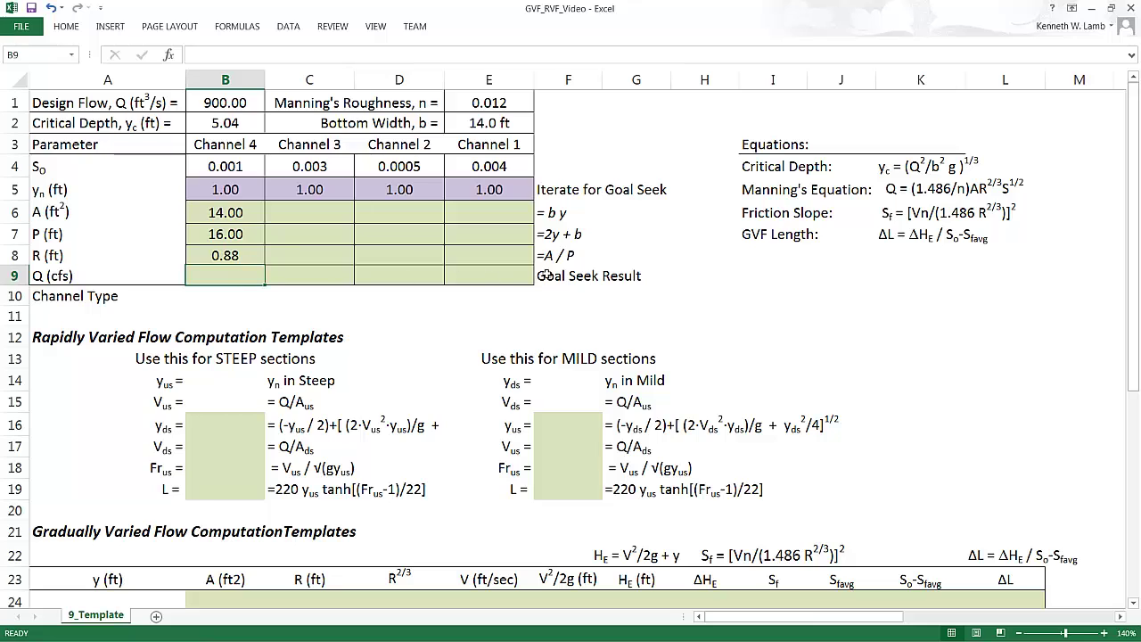
{"action": "left_click_drag", "start_coordinate": [765, 185], "coordinate": [1012, 191]}
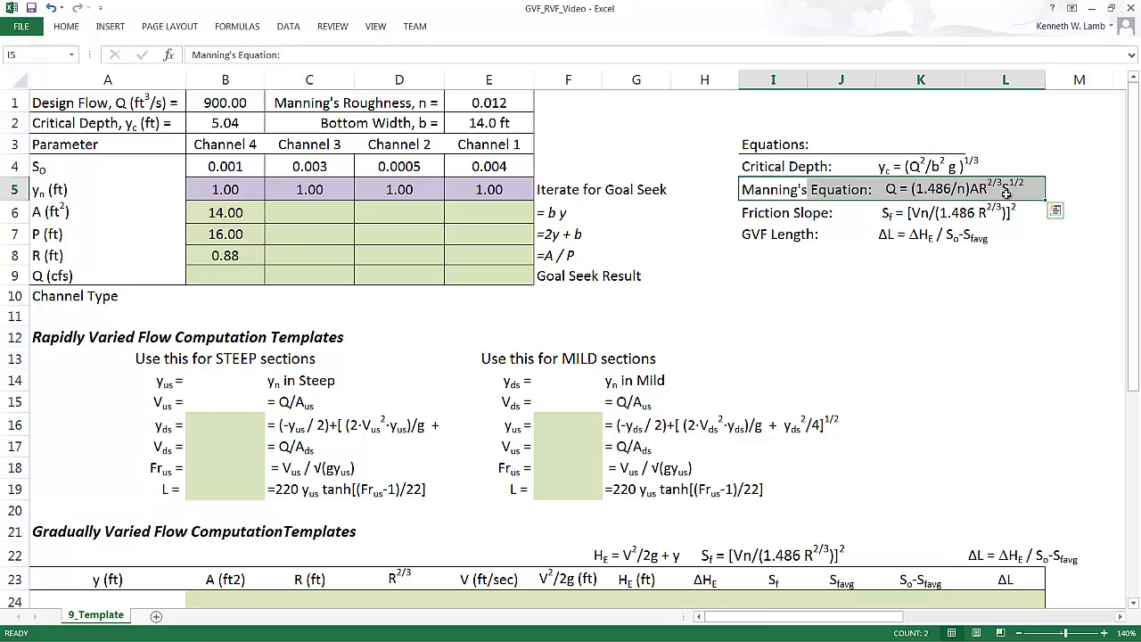
{"action": "left_click", "coordinate": [247, 275]}
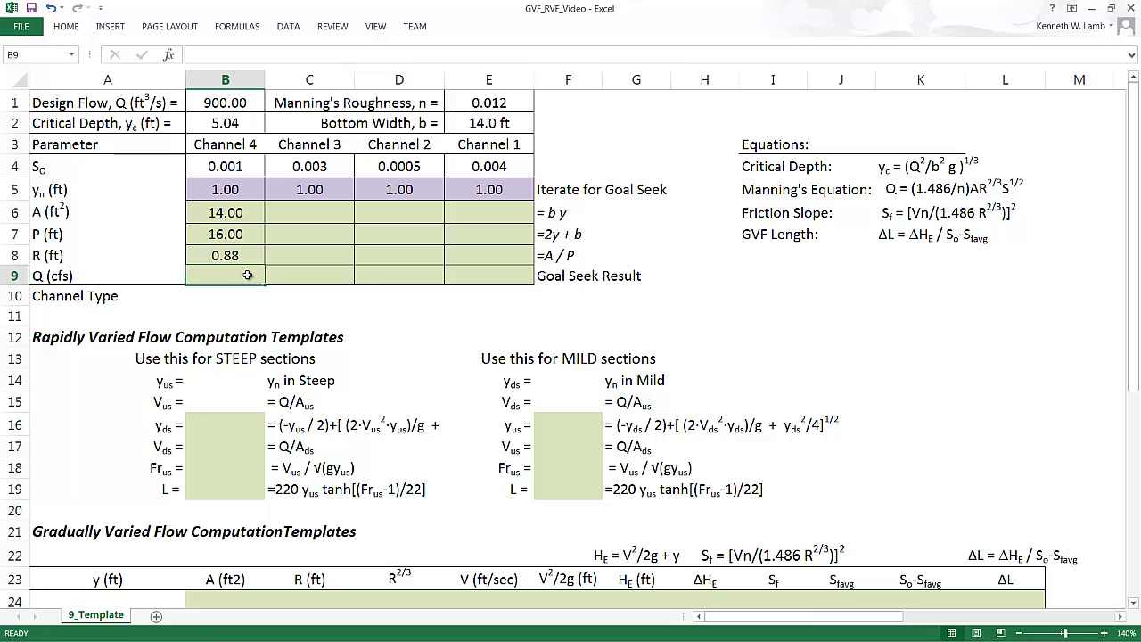
{"action": "type", "text": "="}
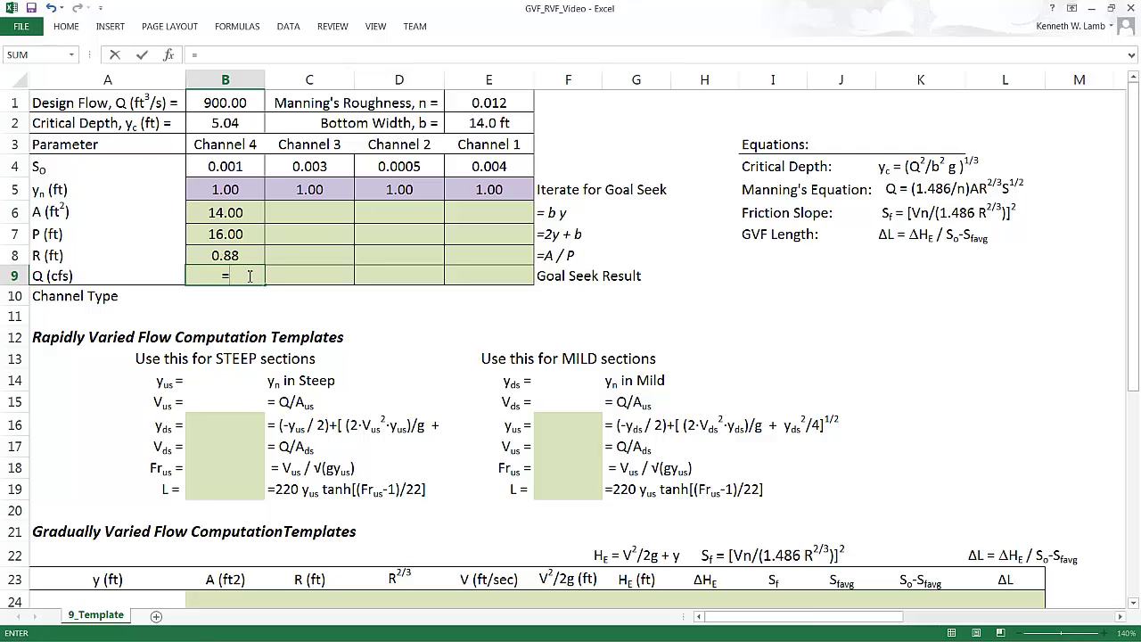
{"action": "left_click", "coordinate": [237, 168]}
{"action": "type", "text": "^"}
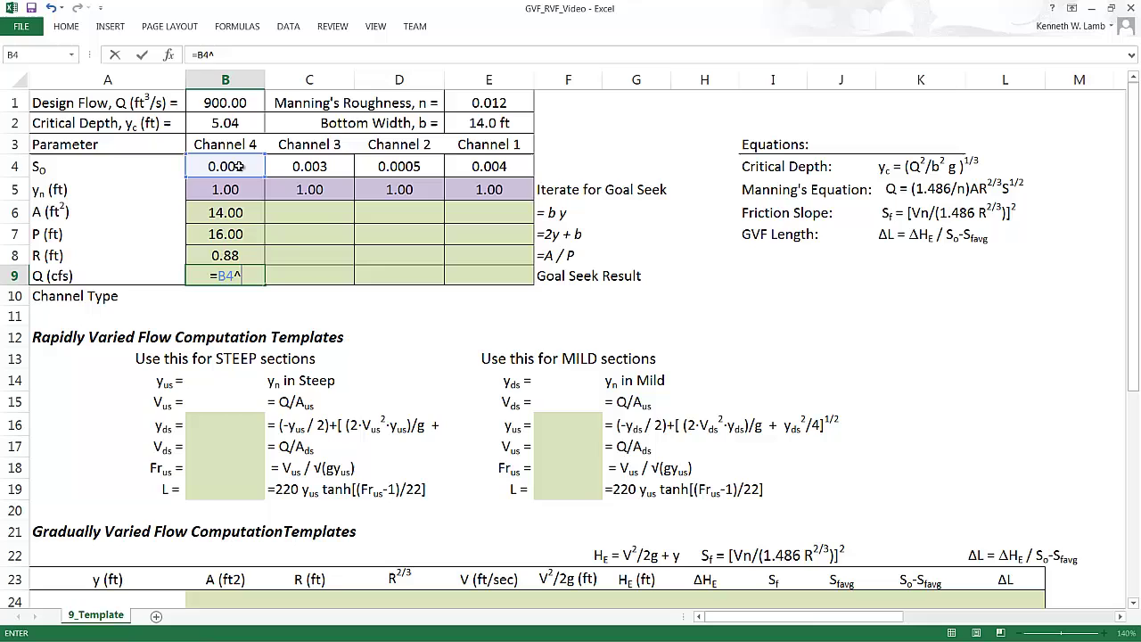
{"action": "type", "text": "(1/2)"}
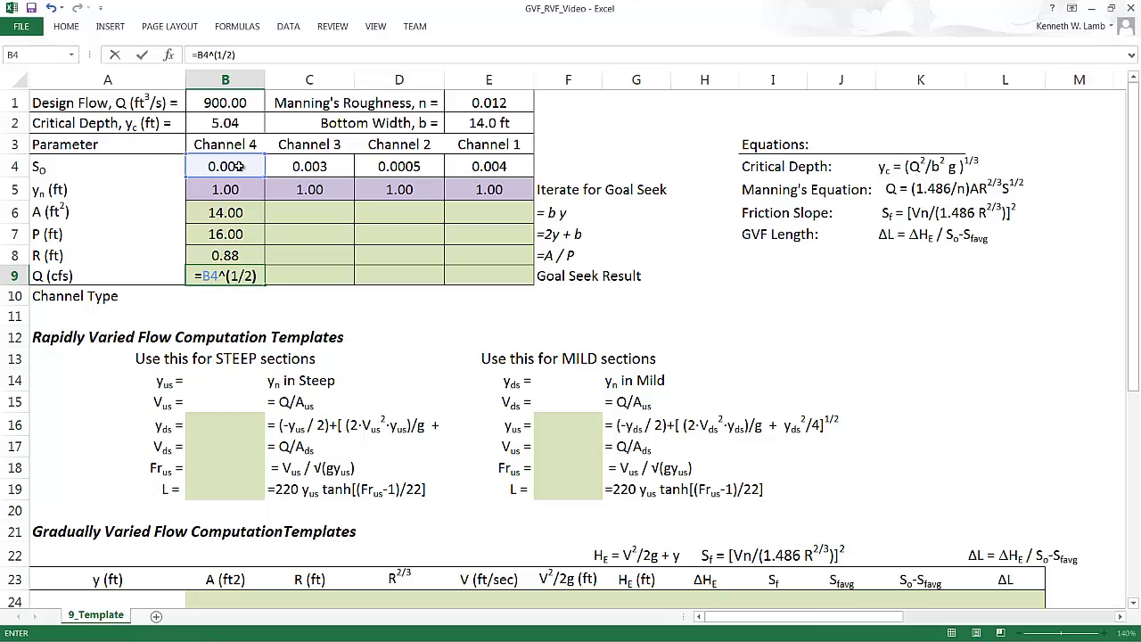
{"action": "key", "text": "Return"}
{"action": "key", "text": "Up"}
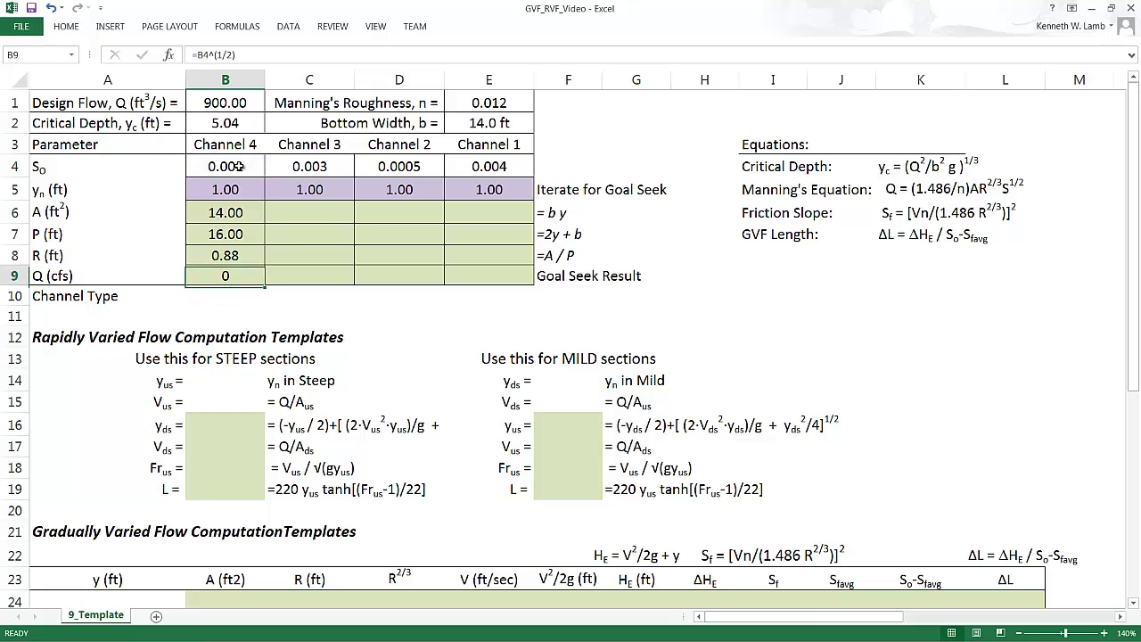
Prepend the area and radius terms so B9 reads =B6*B8^(2/3)*B4^(1/2).
{"action": "left_click", "coordinate": [204, 55]}
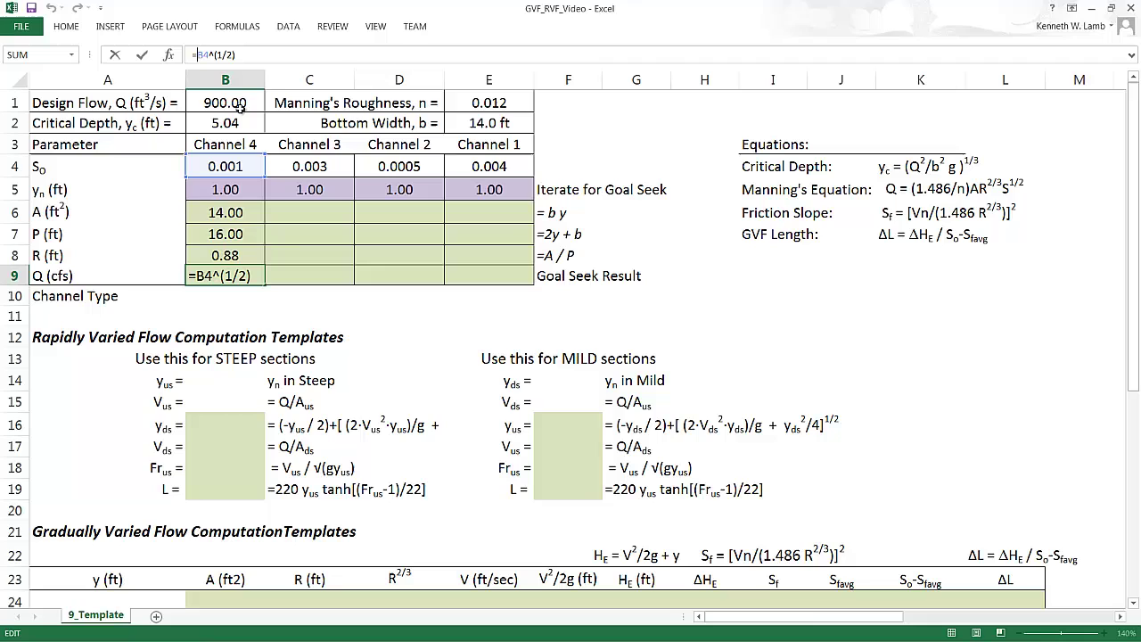
{"action": "left_click", "coordinate": [257, 255]}
{"action": "type", "text": "^(2/"}
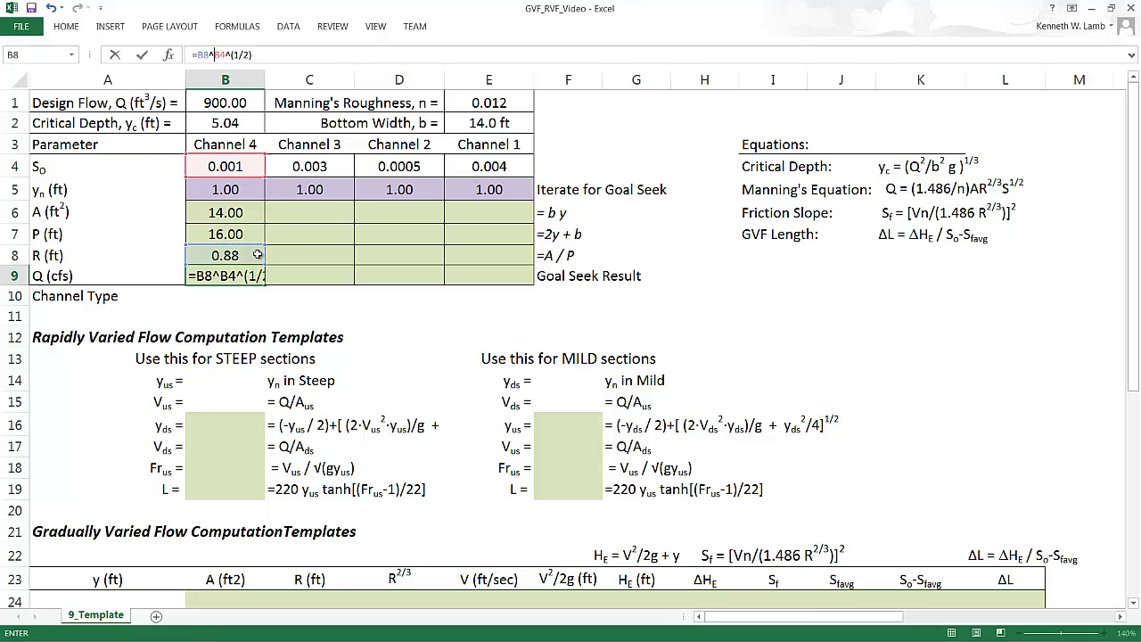
{"action": "type", "text": "3)"}
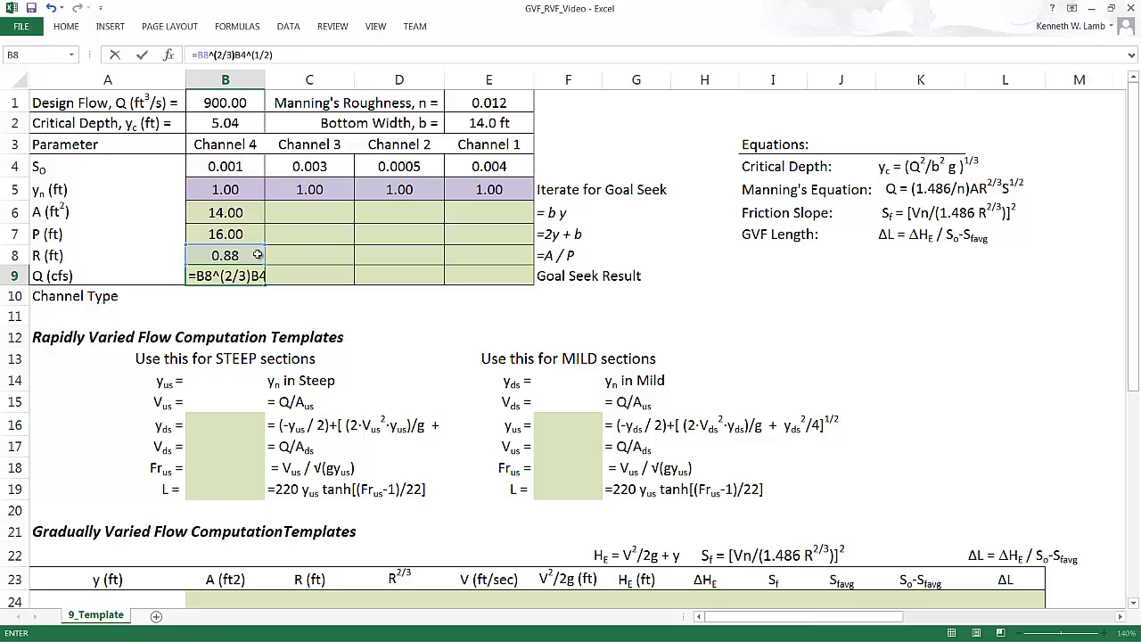
{"action": "type", "text": "*"}
{"action": "key", "text": "ctrl+Return"}
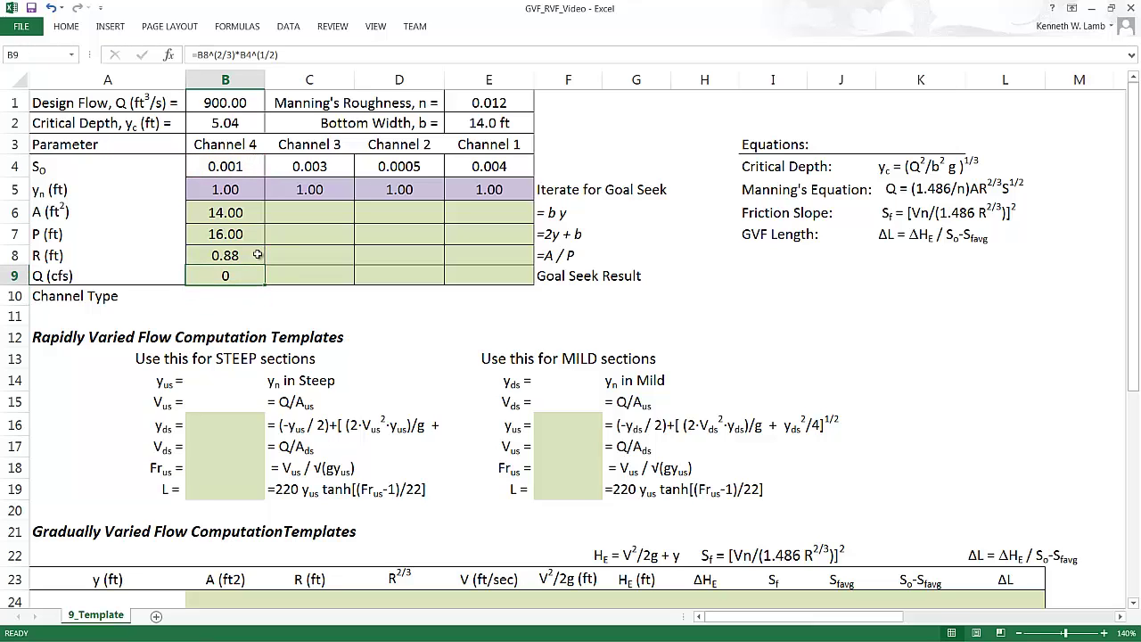
{"action": "left_click", "coordinate": [201, 55]}
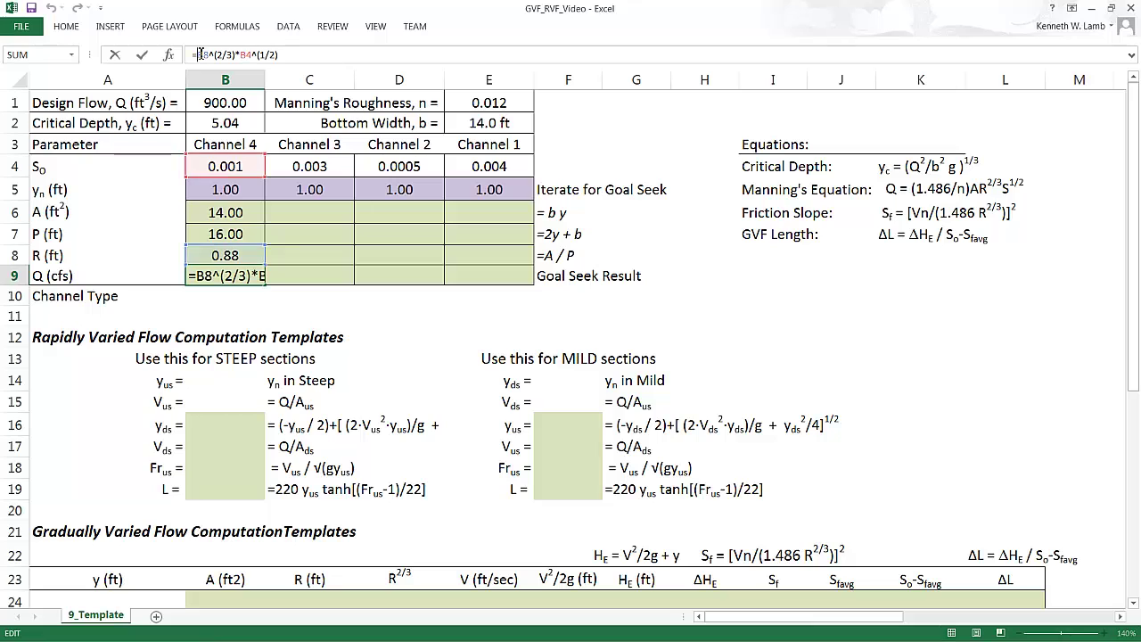
{"action": "left_click", "coordinate": [242, 212]}
{"action": "type", "text": "*"}
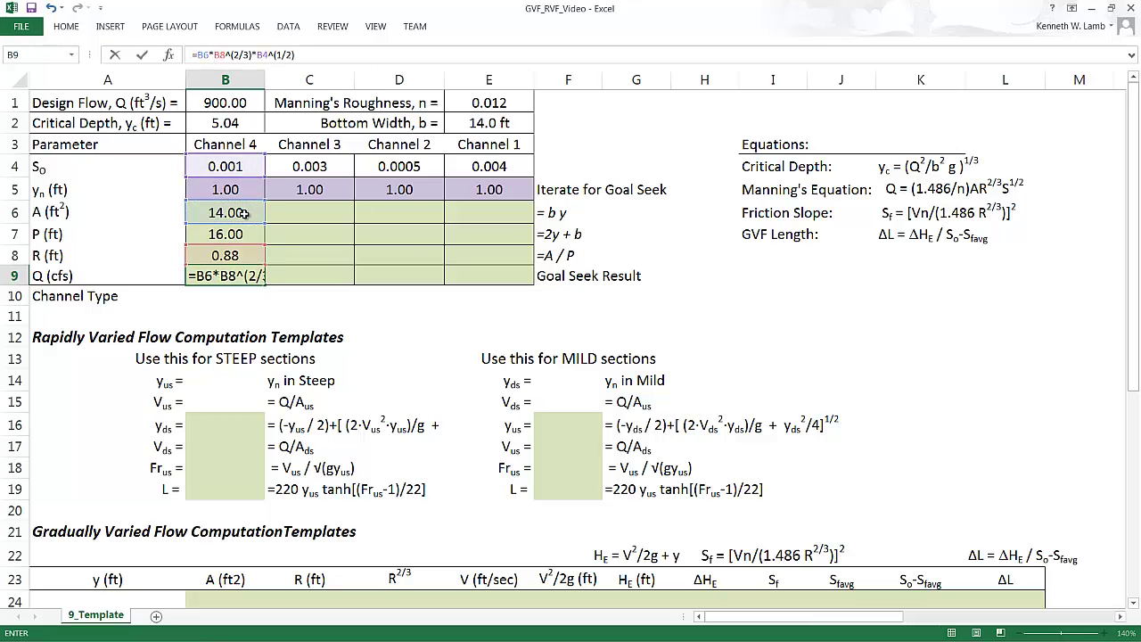
{"action": "key", "text": "Return"}
{"action": "key", "text": "Up"}
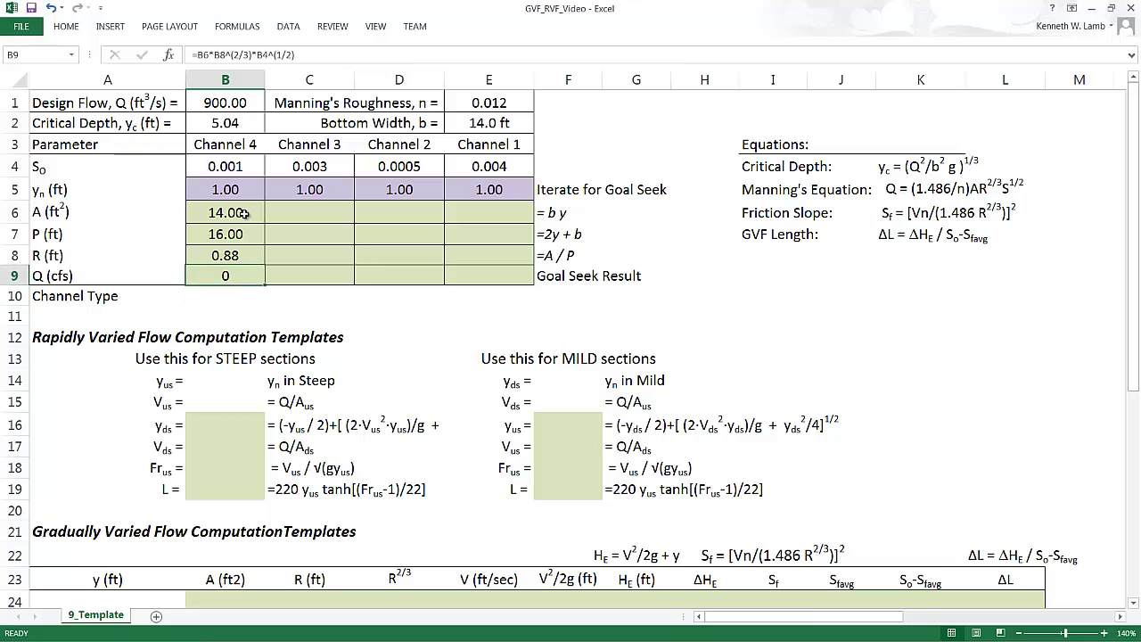
Add the (1.486/E1)* factor to complete the B9 Manning flow formula, giving 50.
{"action": "left_click", "coordinate": [195, 55]}
{"action": "type", "text": "(1.486/"}
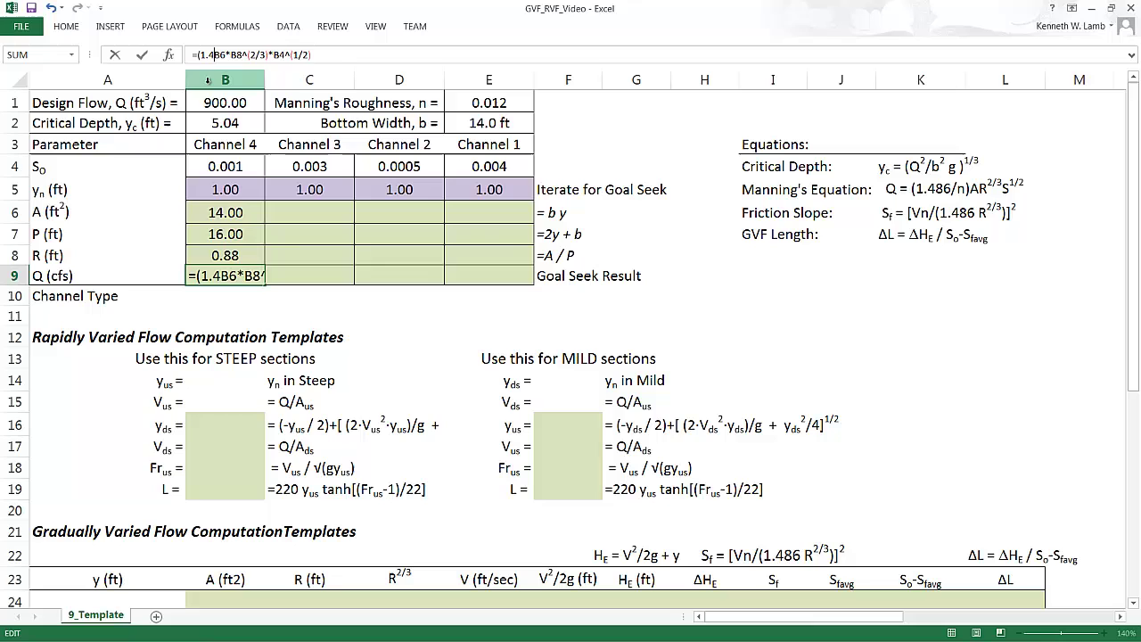
{"action": "left_click", "coordinate": [490, 102]}
{"action": "type", "text": ")*"}
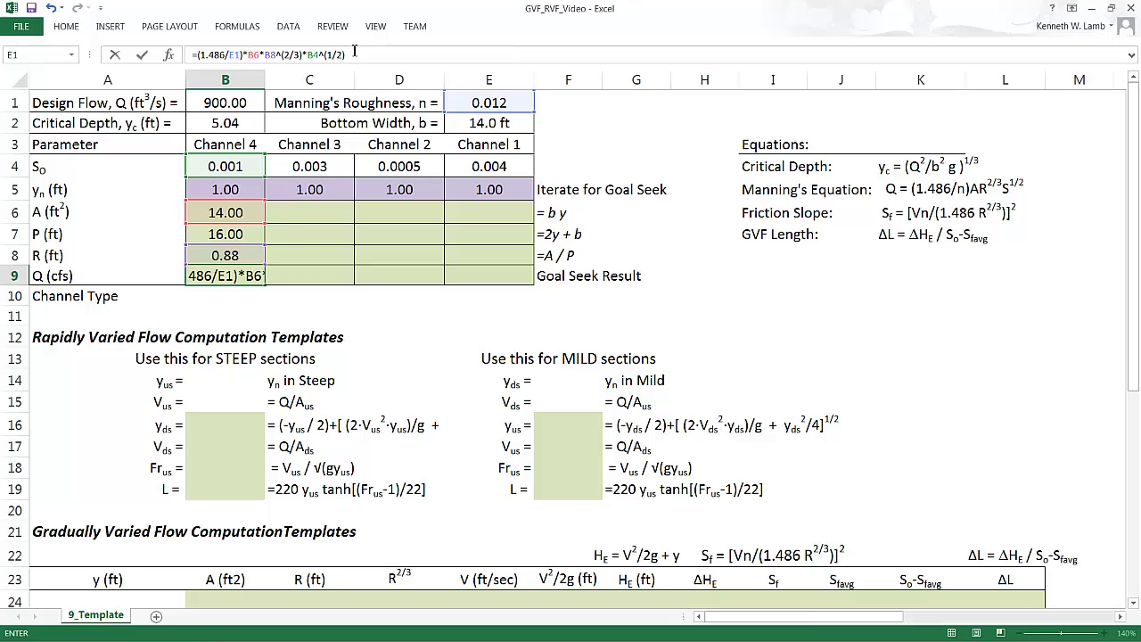
{"action": "left_click_drag", "start_coordinate": [339, 57], "coordinate": [189, 55]}
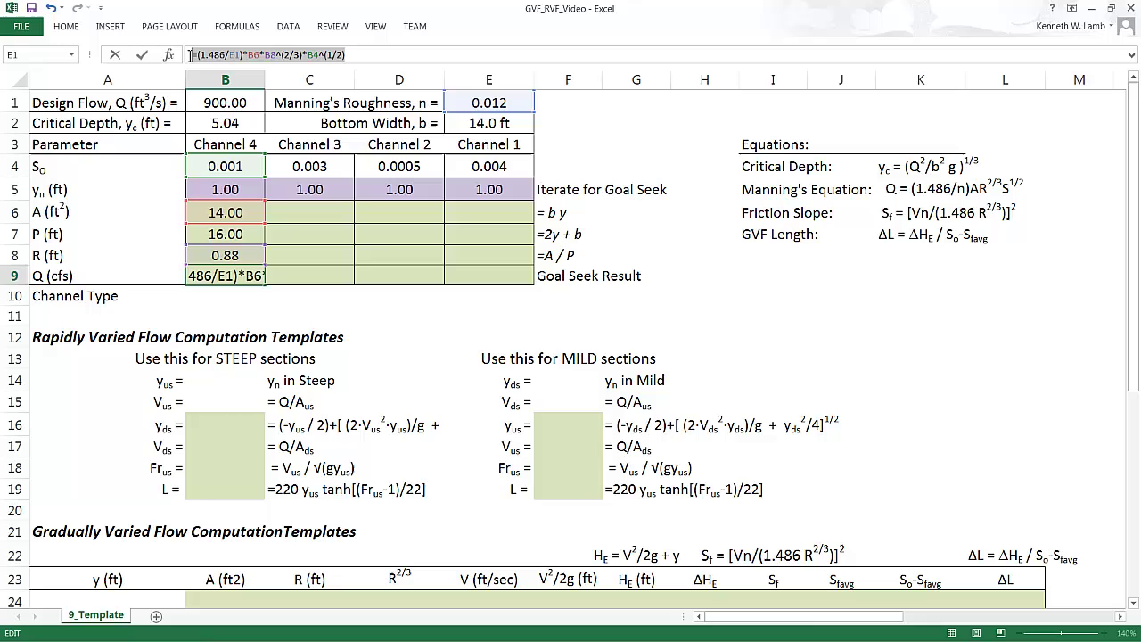
{"action": "key", "text": "Escape"}
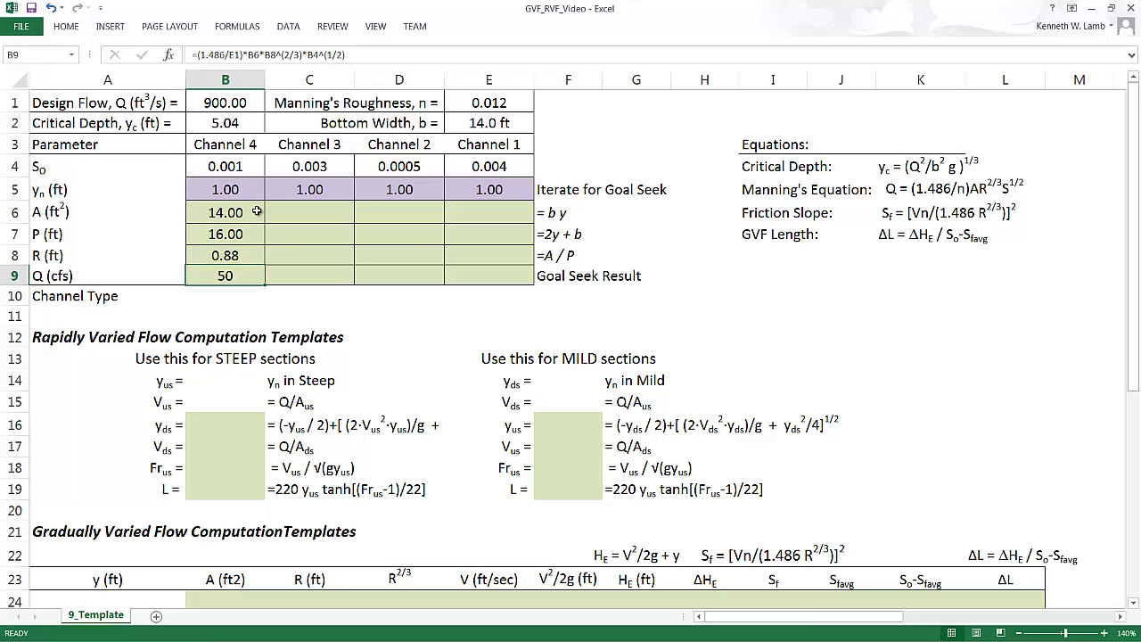
Copy formulas B6:B9 and paste them into columns C through E.
{"action": "left_click_drag", "start_coordinate": [256, 215], "coordinate": [256, 281]}
{"action": "key", "text": "ctrl+c"}
{"action": "left_click_drag", "start_coordinate": [292, 213], "coordinate": [479, 215]}
{"action": "key", "text": "ctrl+v"}
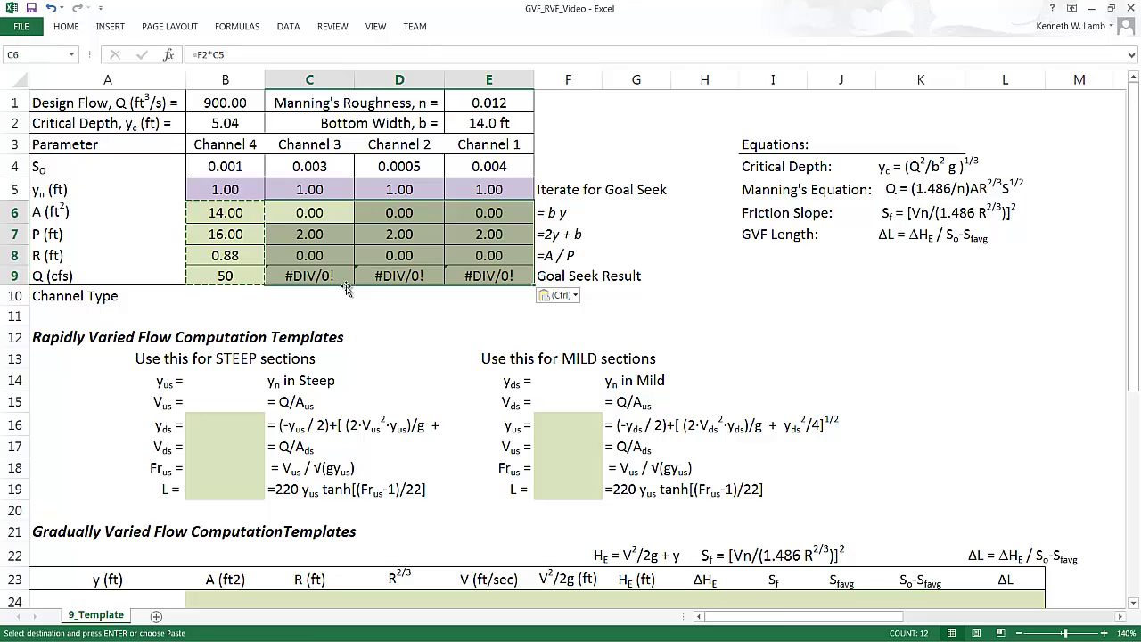
{"action": "key", "text": "Escape"}
{"action": "left_click", "coordinate": [241, 214]}
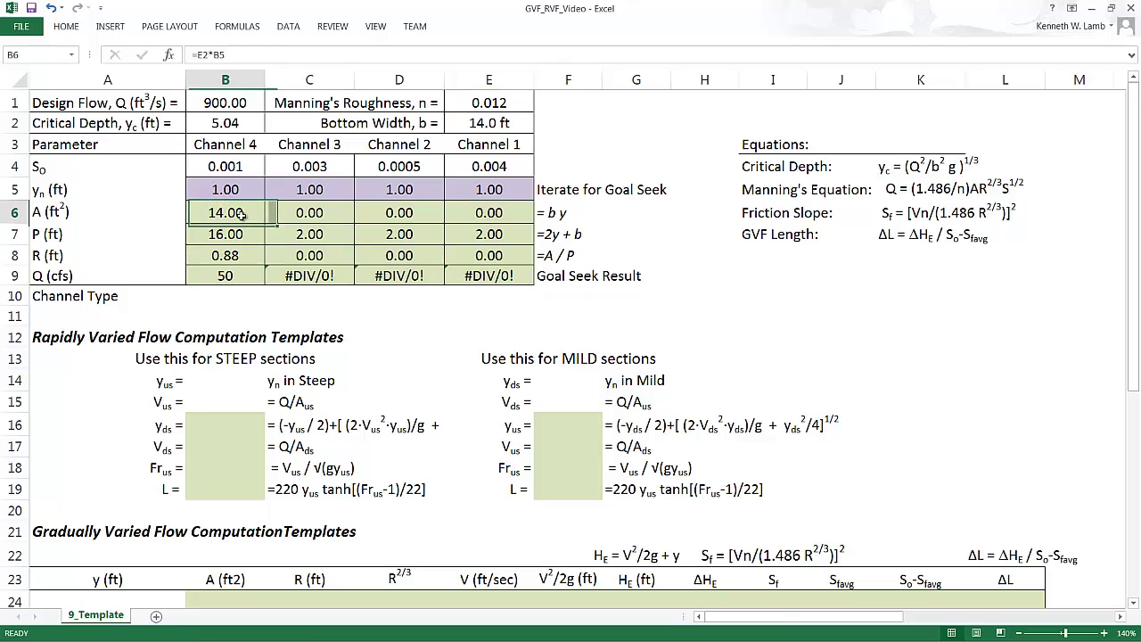
Change E2 to $E$2 in B6 and B7, and E1 to $E$1 in B9.
{"action": "left_click", "coordinate": [202, 54]}
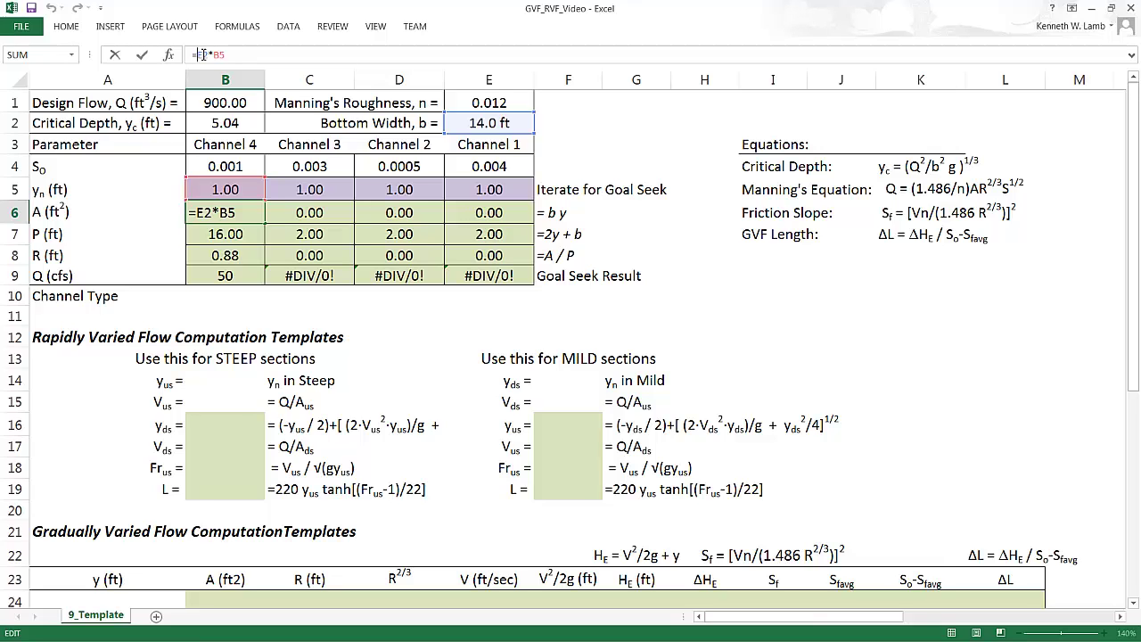
{"action": "key", "text": "F4"}
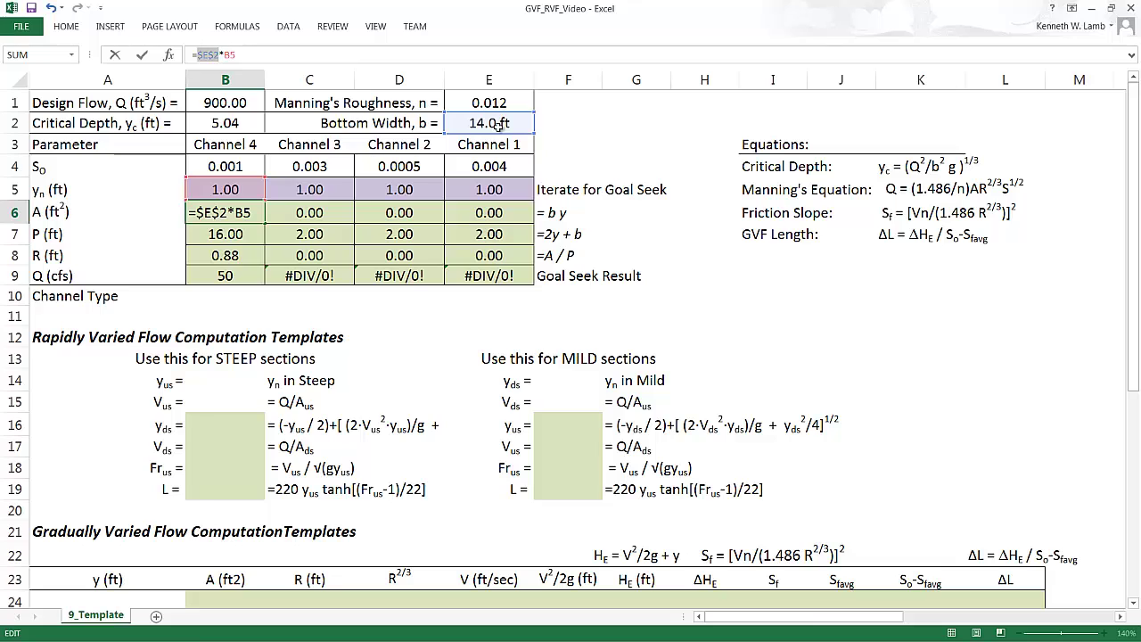
{"action": "key", "text": "Return"}
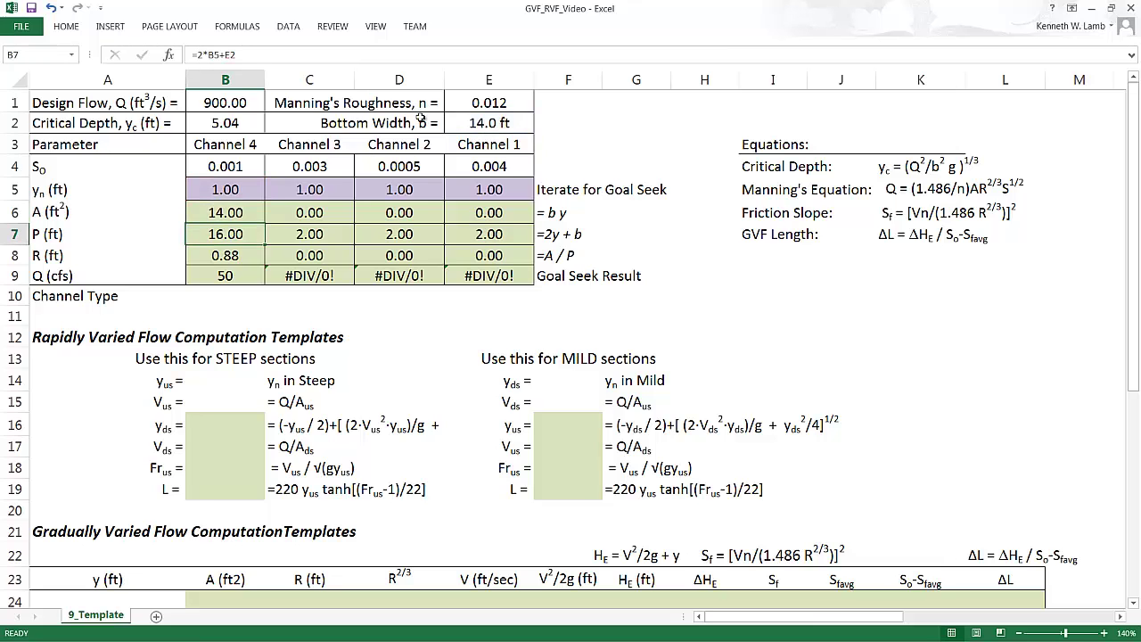
{"action": "left_click", "coordinate": [217, 57]}
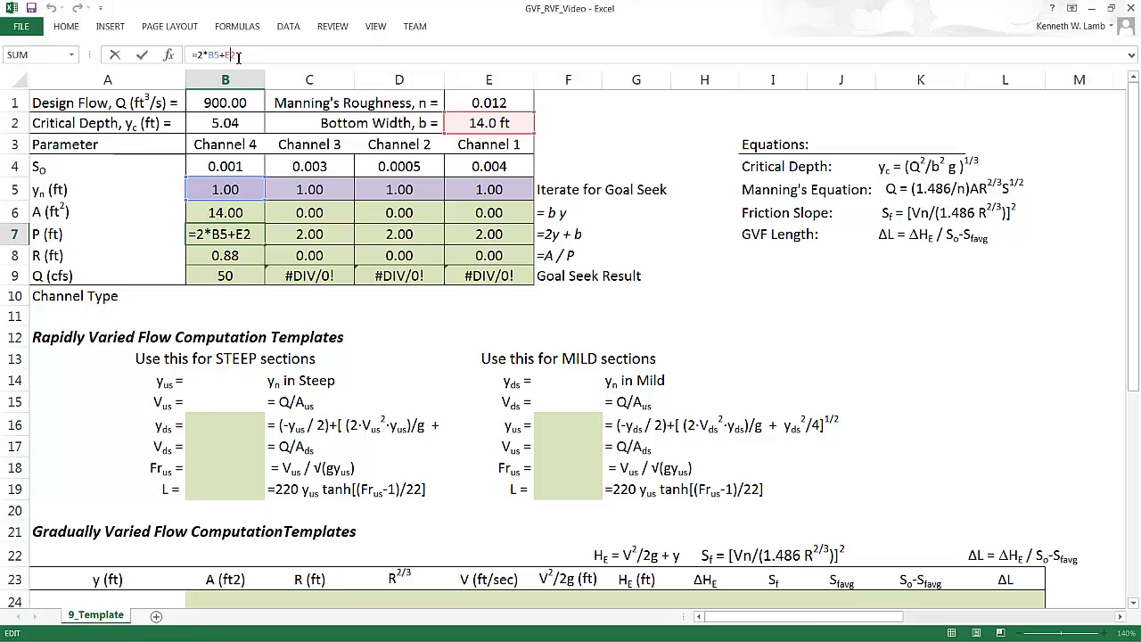
{"action": "key", "text": "F4"}
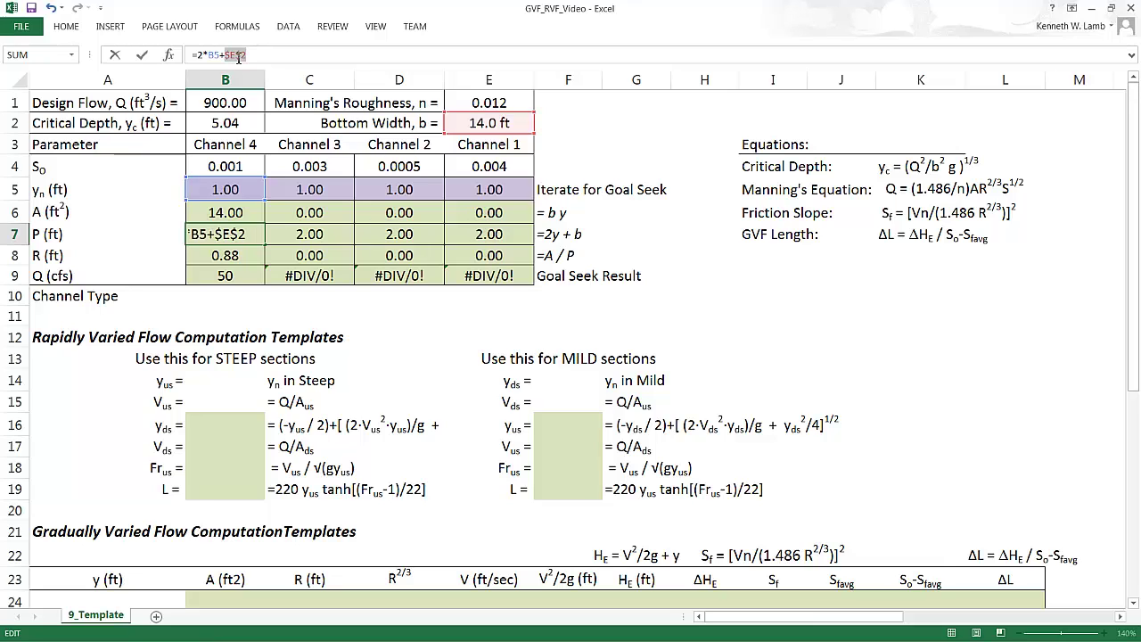
{"action": "key", "text": "Return"}
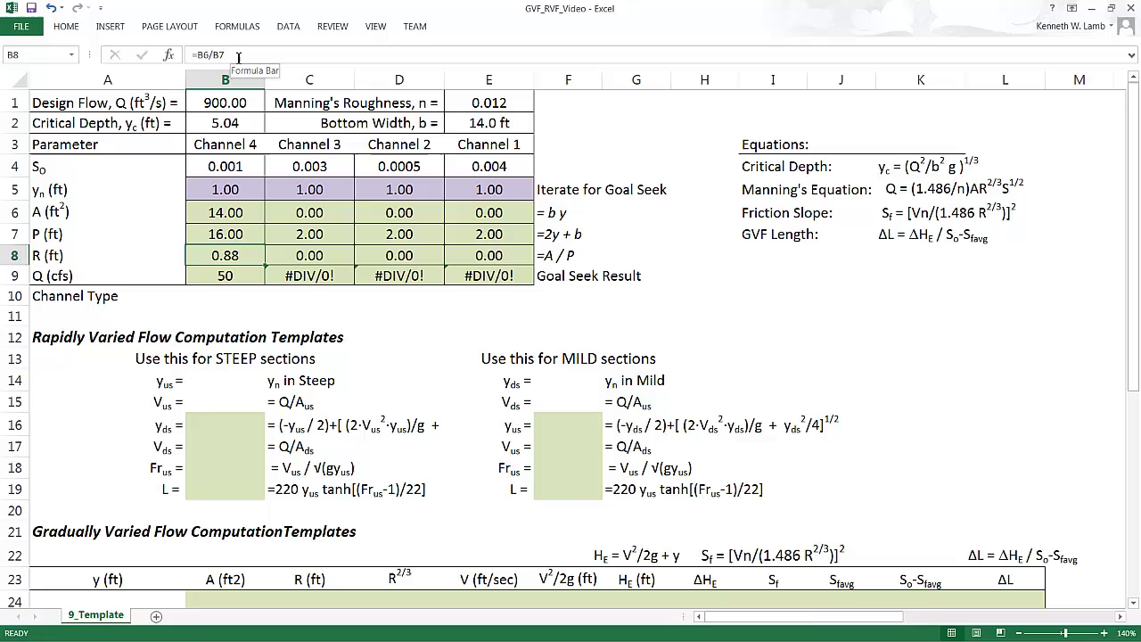
{"action": "key", "text": "Down"}
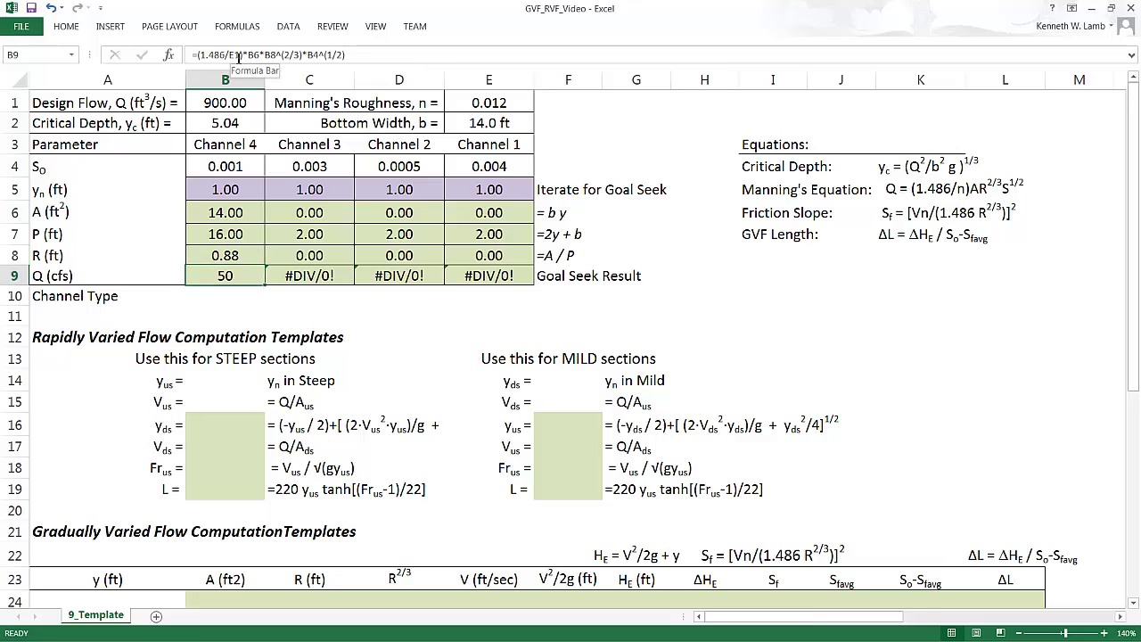
{"action": "left_click", "coordinate": [235, 56]}
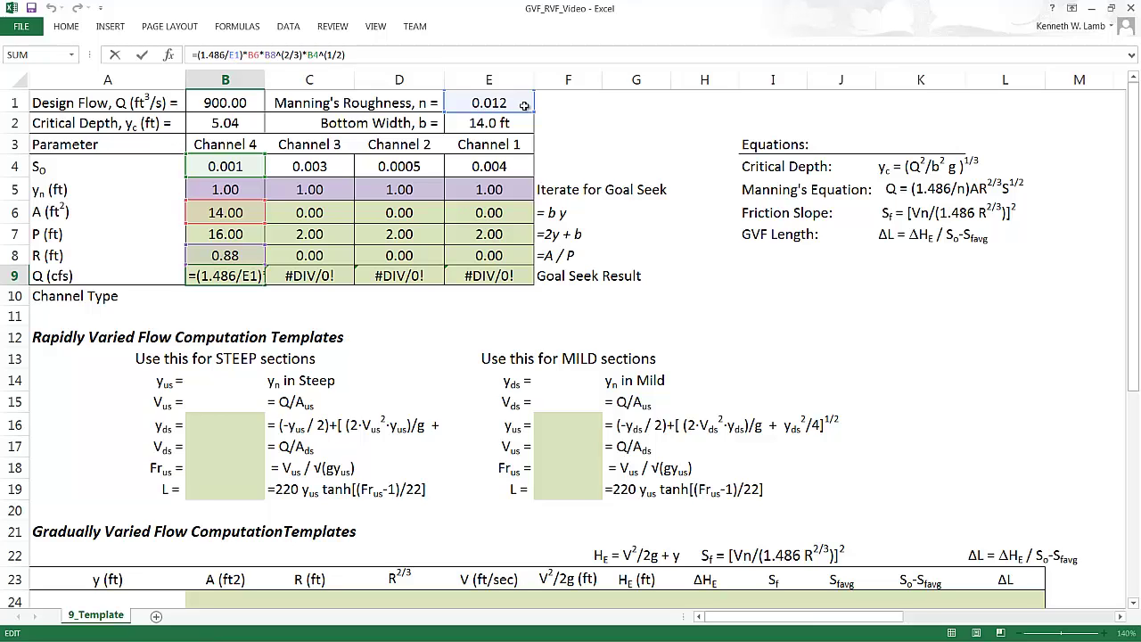
{"action": "key", "text": "F4"}
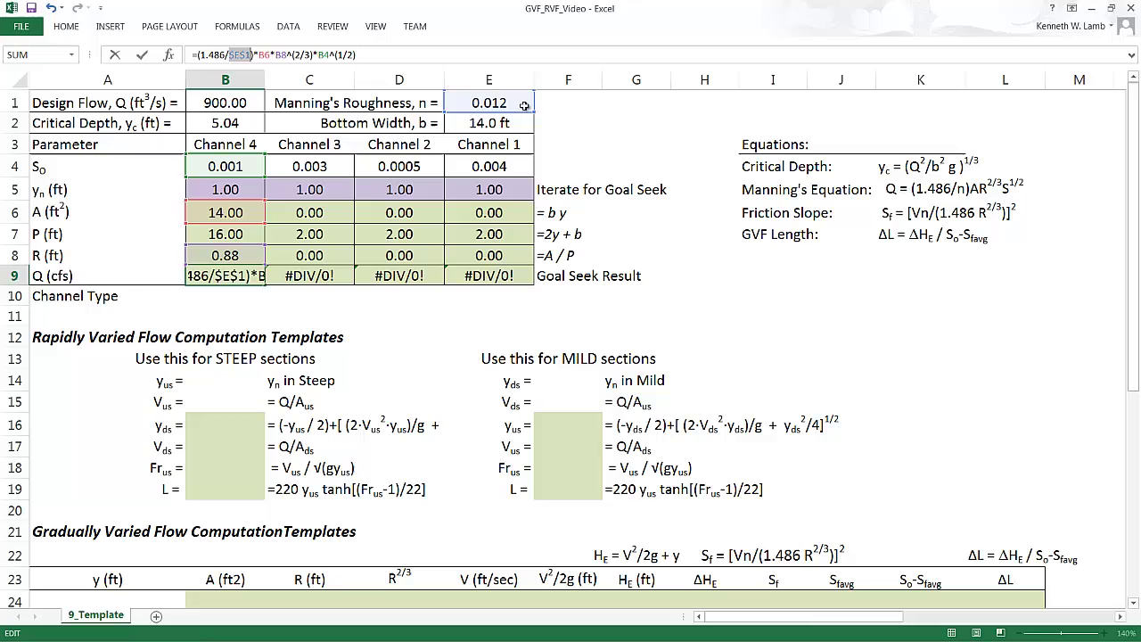
{"action": "key", "text": "Return"}
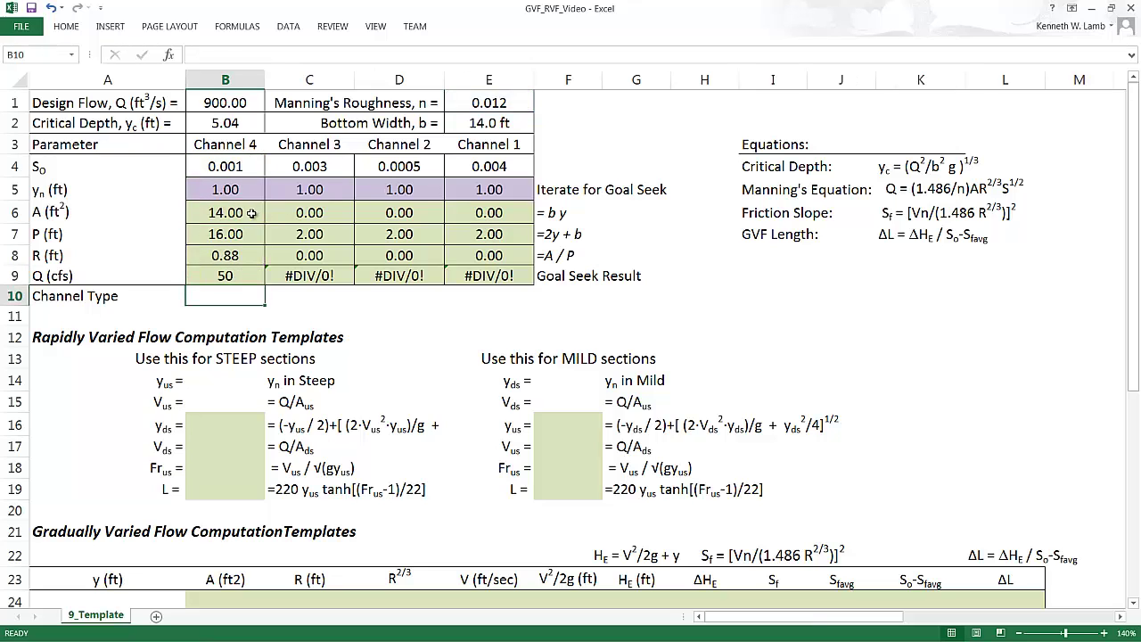
{"action": "left_click_drag", "start_coordinate": [252, 214], "coordinate": [251, 278]}
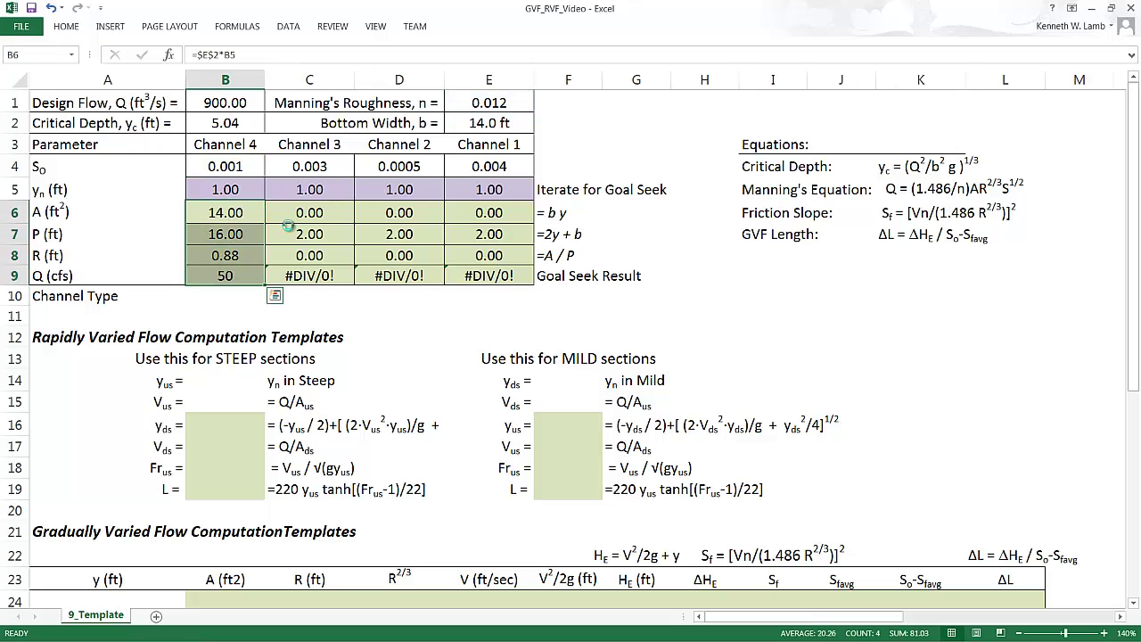
{"action": "key", "text": "ctrl+c"}
{"action": "left_click_drag", "start_coordinate": [303, 211], "coordinate": [489, 273]}
{"action": "key", "text": "ctrl+v"}
{"action": "key", "text": "Escape"}
{"action": "left_click", "coordinate": [368, 309]}
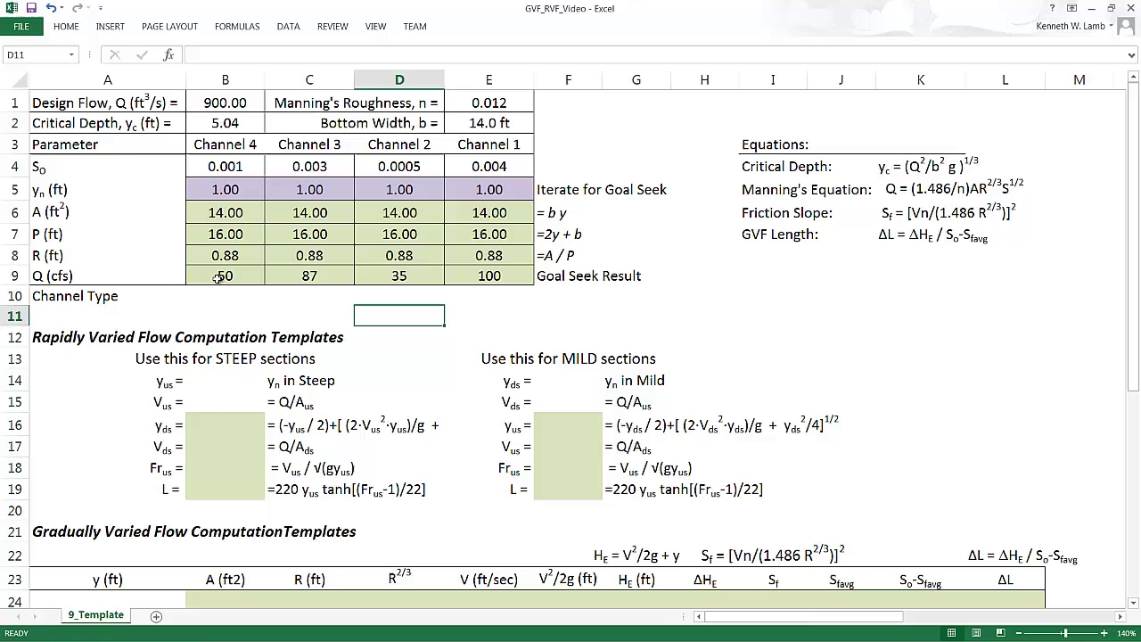
{"action": "left_click_drag", "start_coordinate": [220, 277], "coordinate": [496, 276]}
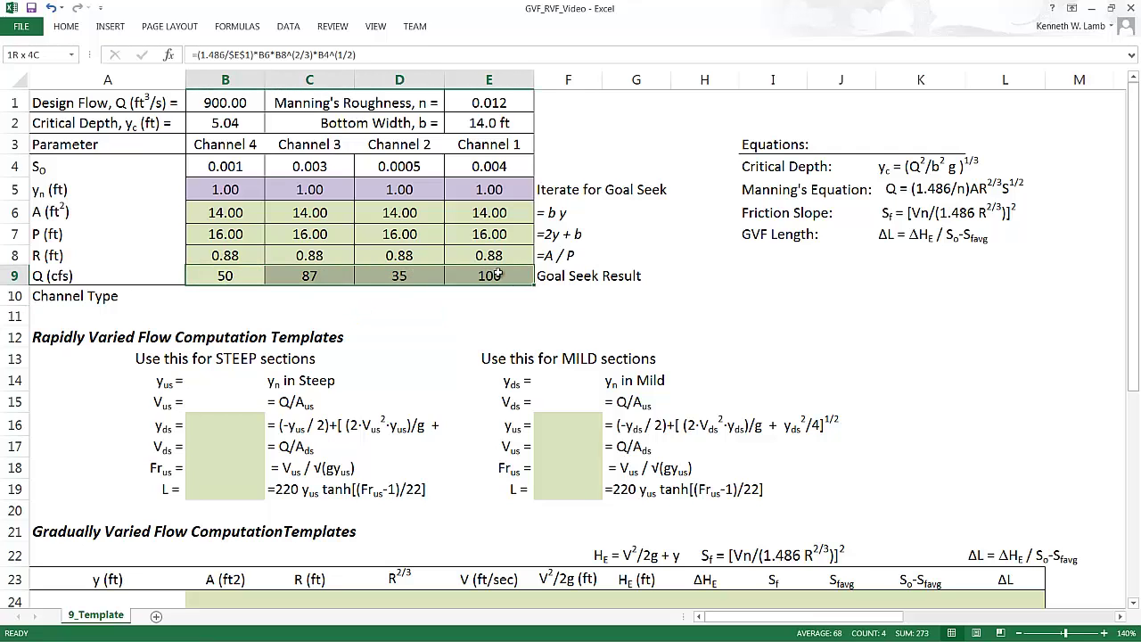
{"action": "left_click", "coordinate": [217, 105]}
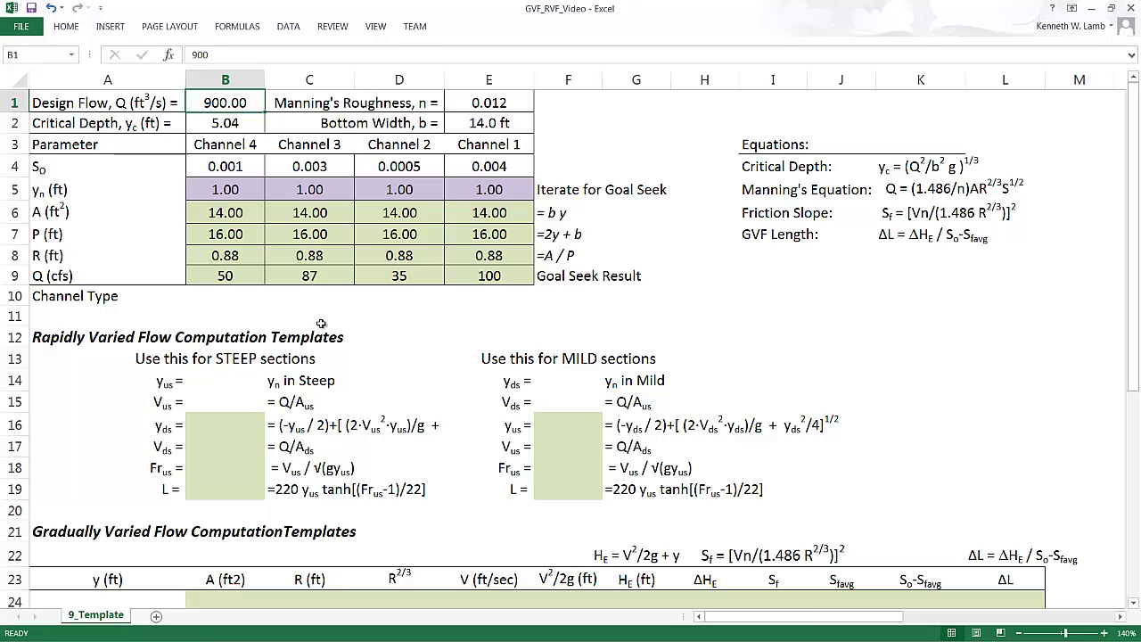
{"action": "left_click", "coordinate": [244, 195]}
{"action": "type", "text": "2"}
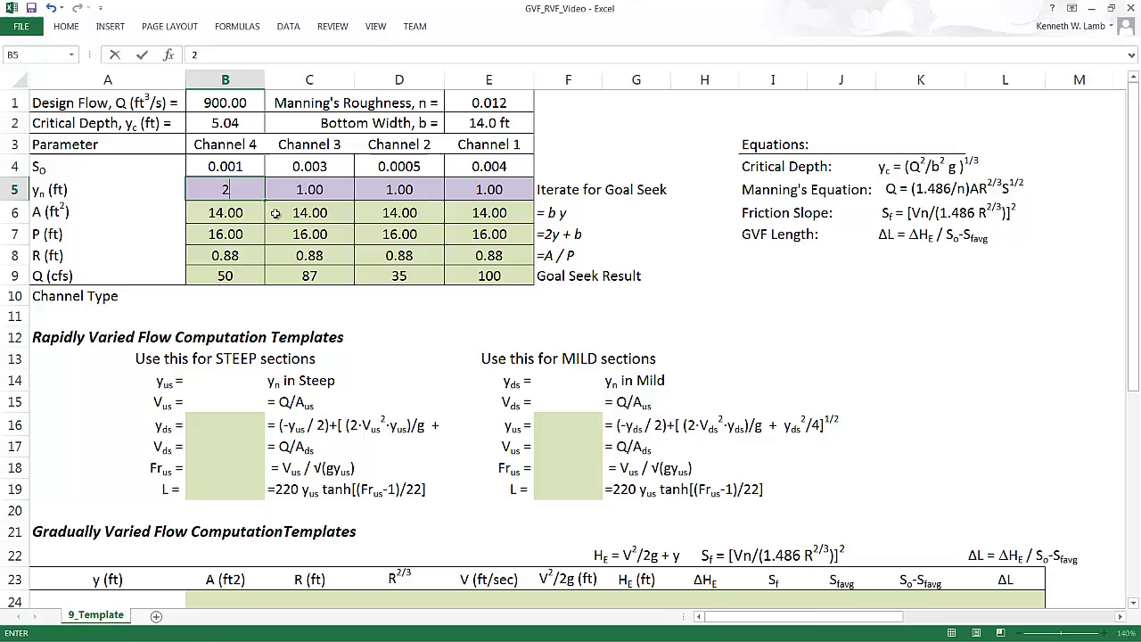
{"action": "key", "text": "Up"}
{"action": "key", "text": "Down"}
{"action": "type", "text": "3"}
{"action": "key", "text": "Return"}
{"action": "key", "text": "Up"}
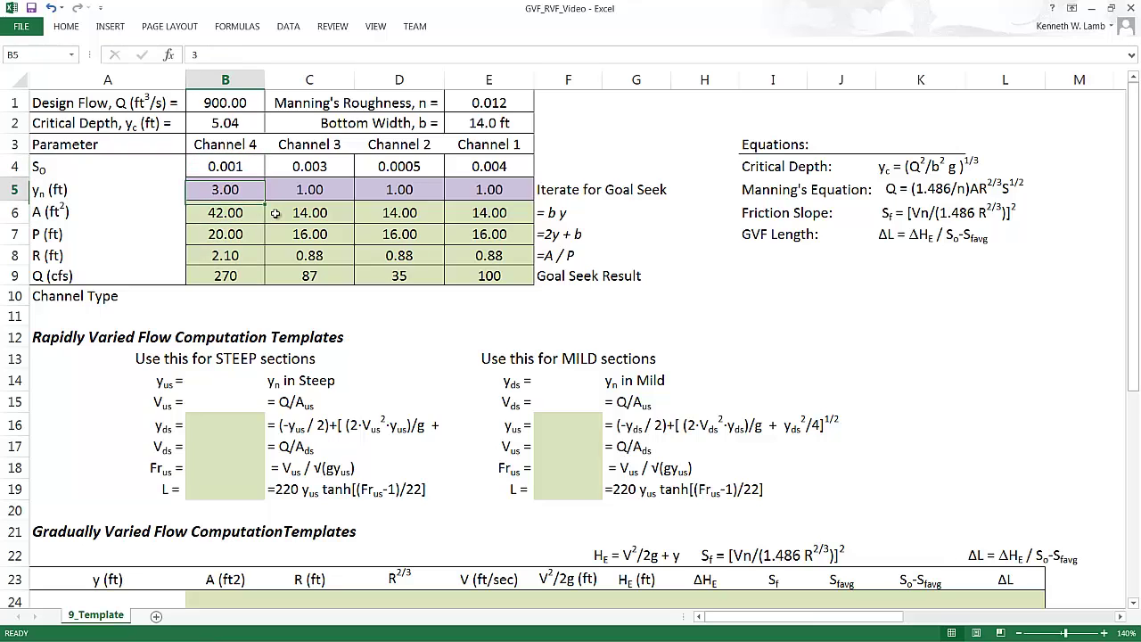
{"action": "type", "text": "6"}
{"action": "key", "text": "Return"}
{"action": "key", "text": "Up"}
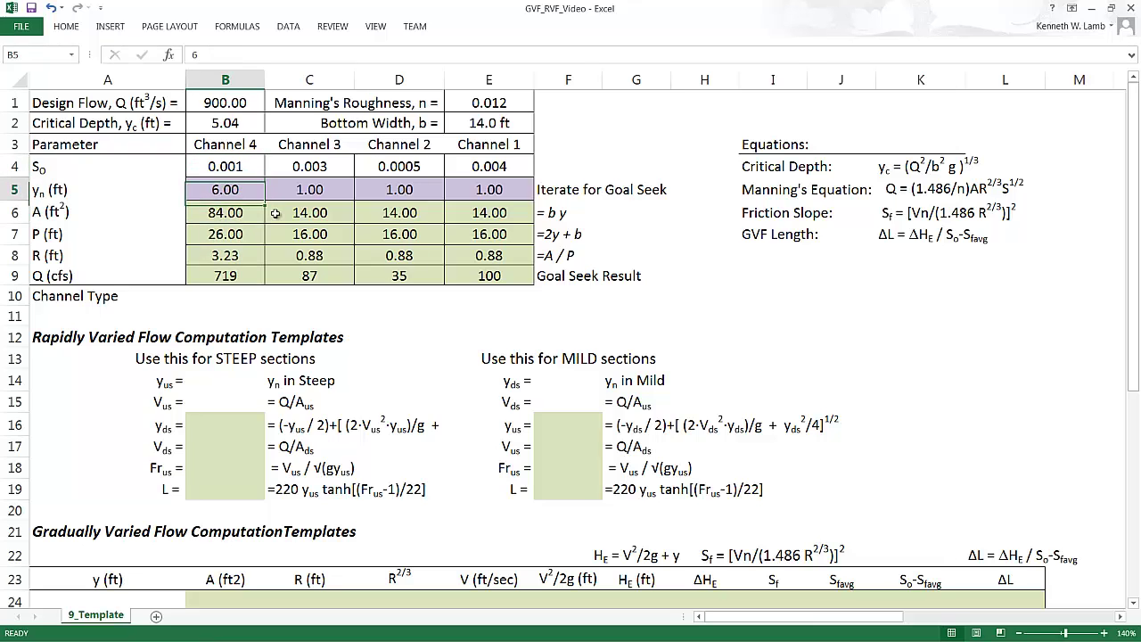
{"action": "type", "text": "7"}
{"action": "key", "text": "Return"}
{"action": "key", "text": "Up"}
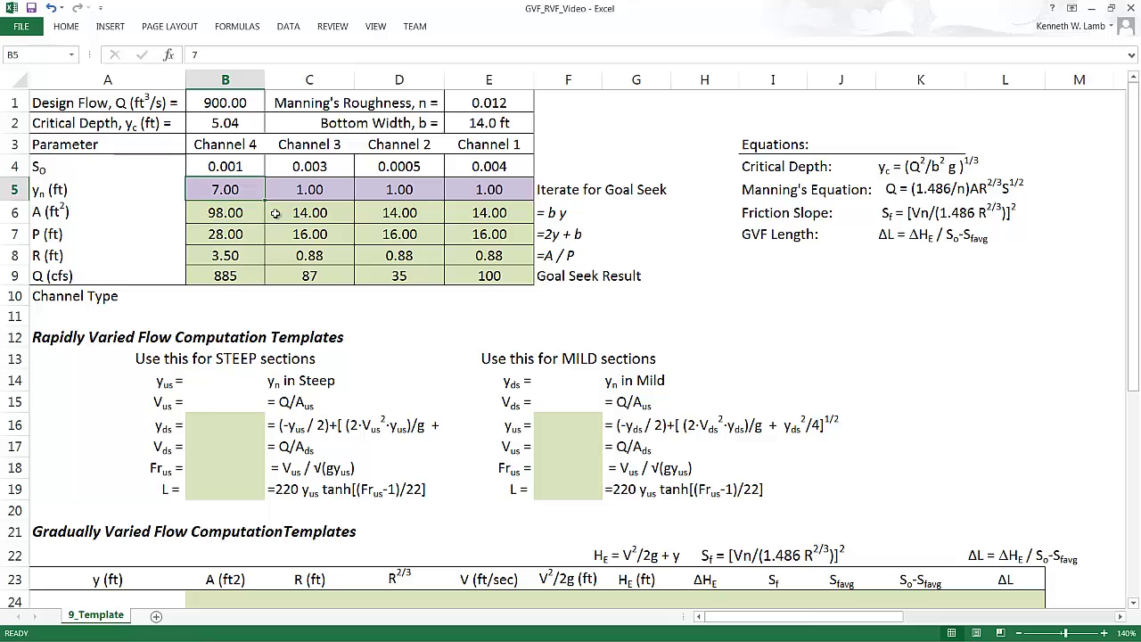
{"action": "type", "text": "8"}
{"action": "key", "text": "Return"}
{"action": "key", "text": "Up"}
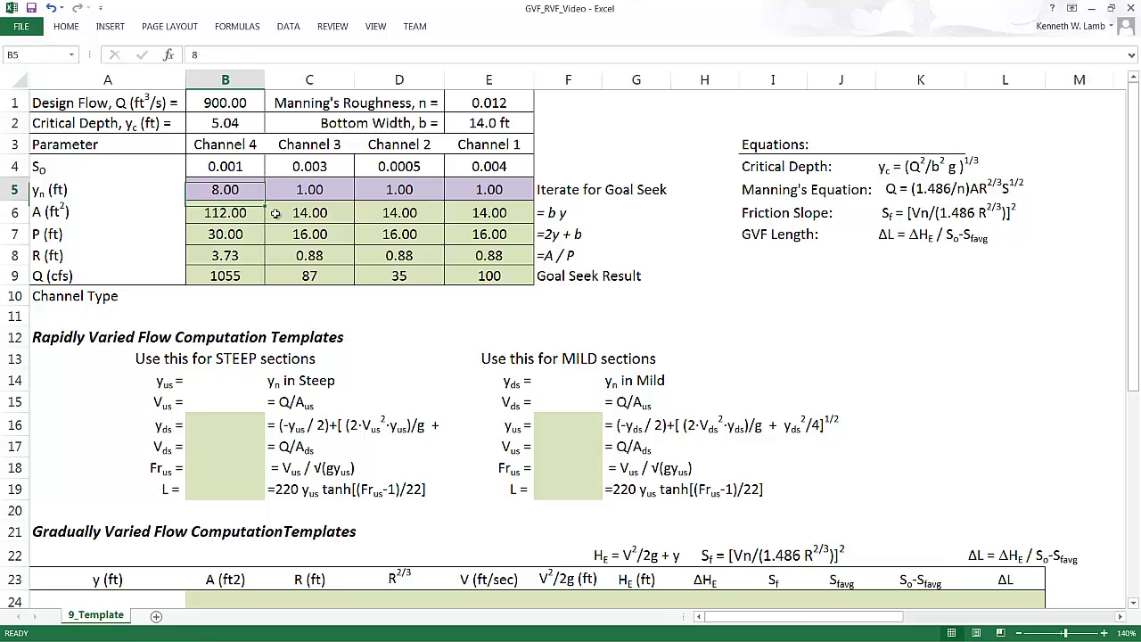
{"action": "type", "text": "7.5"}
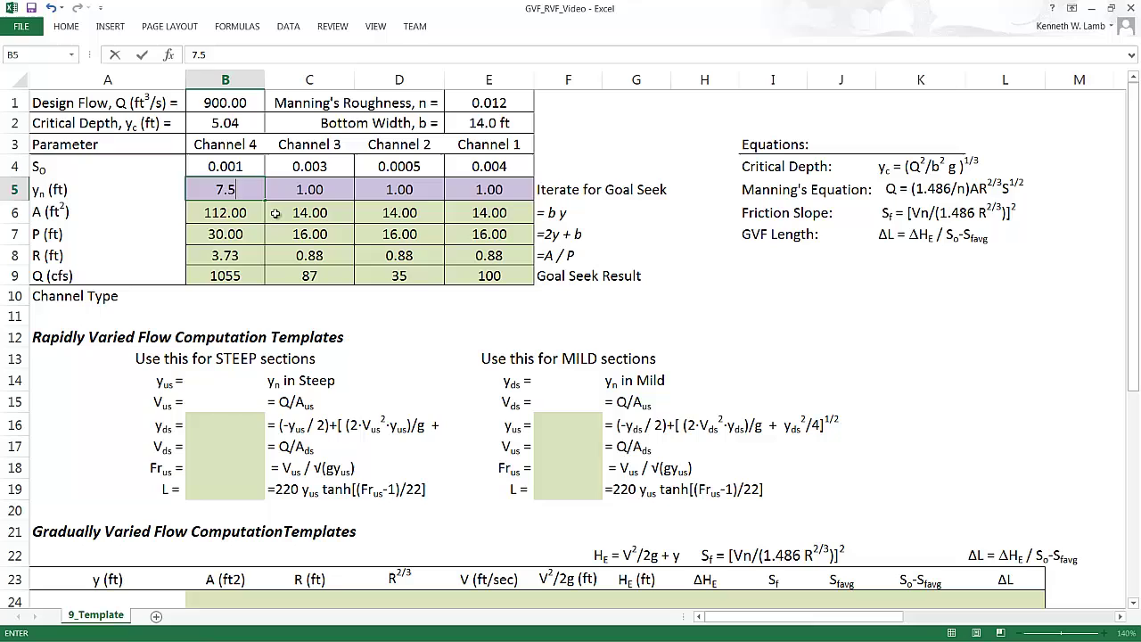
{"action": "key", "text": "Return"}
{"action": "key", "text": "Up"}
{"action": "type", "text": "7.2"}
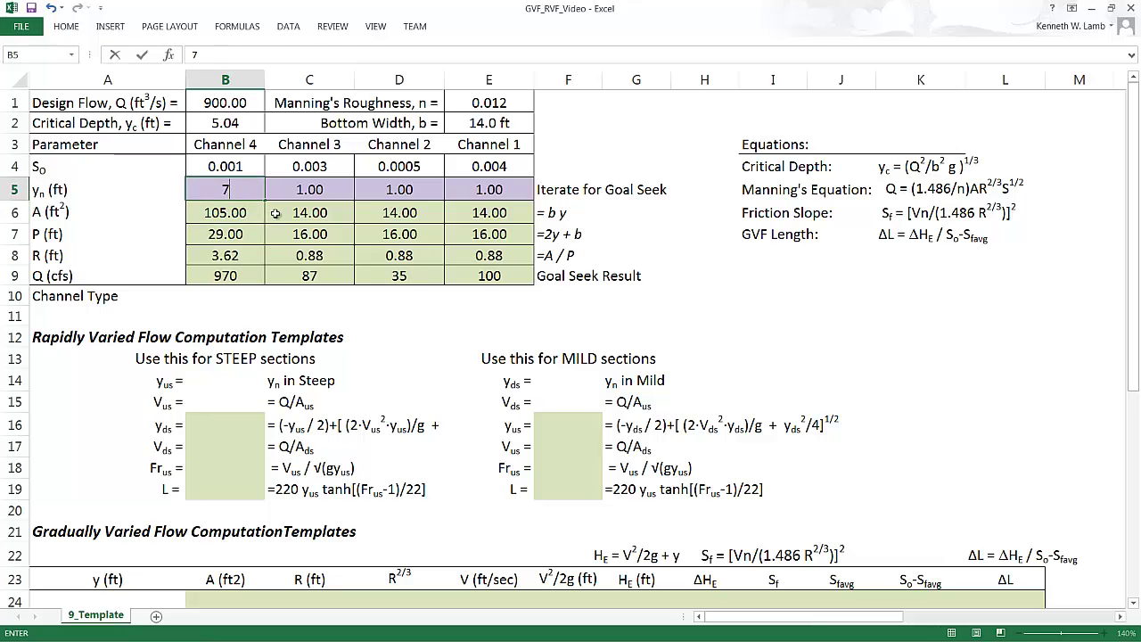
{"action": "key", "text": "Return"}
{"action": "key", "text": "Up"}
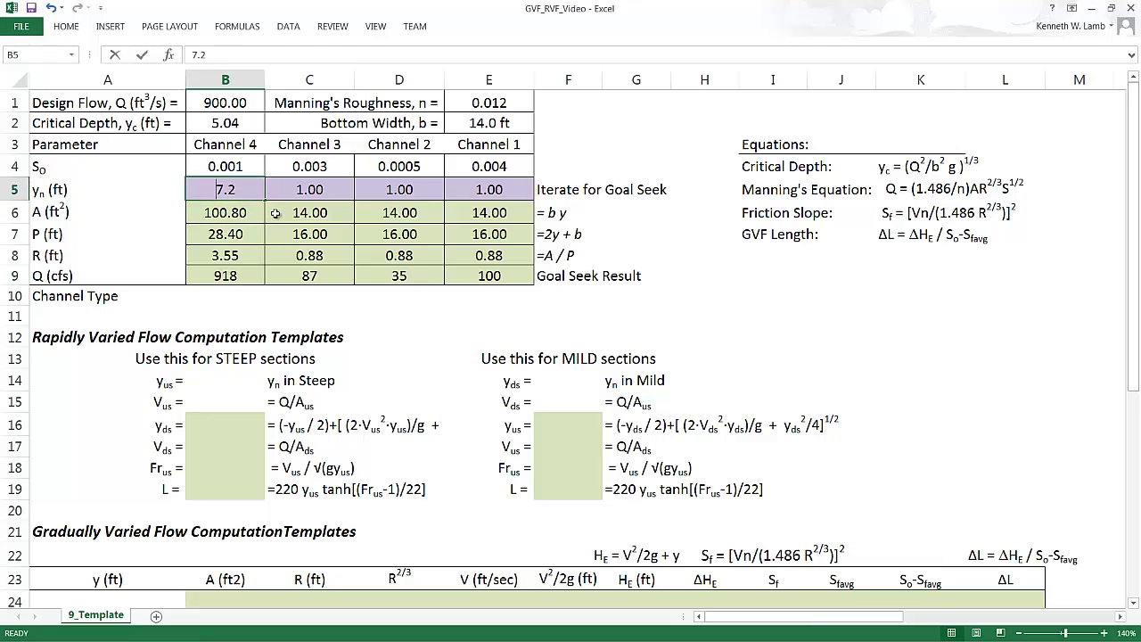
{"action": "type", "text": "7.1"}
{"action": "key", "text": "Return"}
{"action": "key", "text": "Up"}
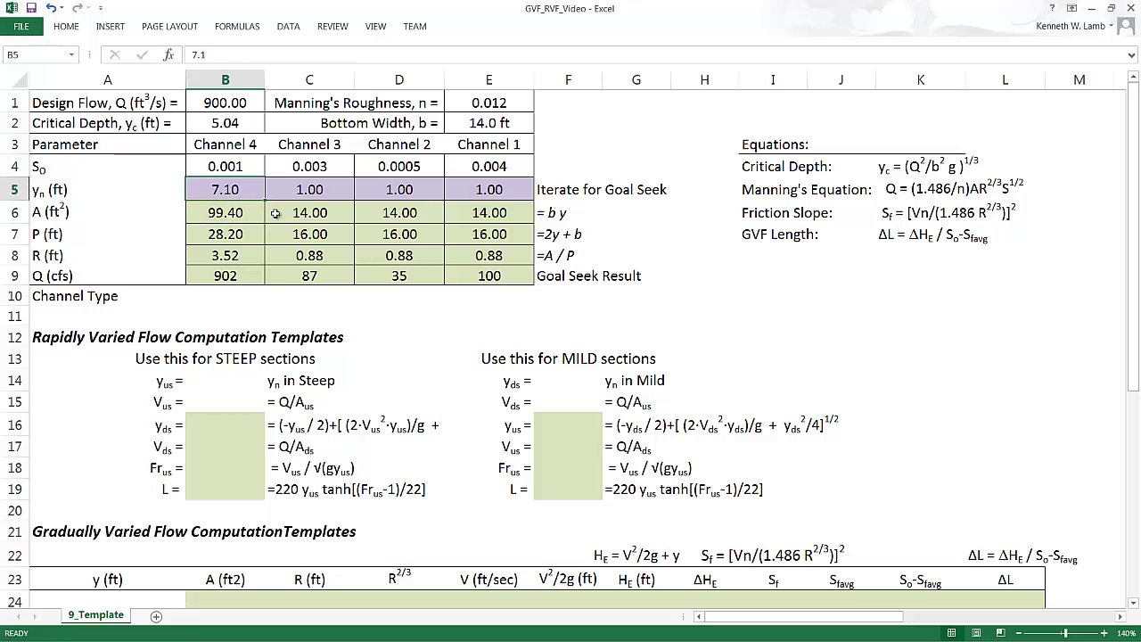
{"action": "type", "text": "7"}
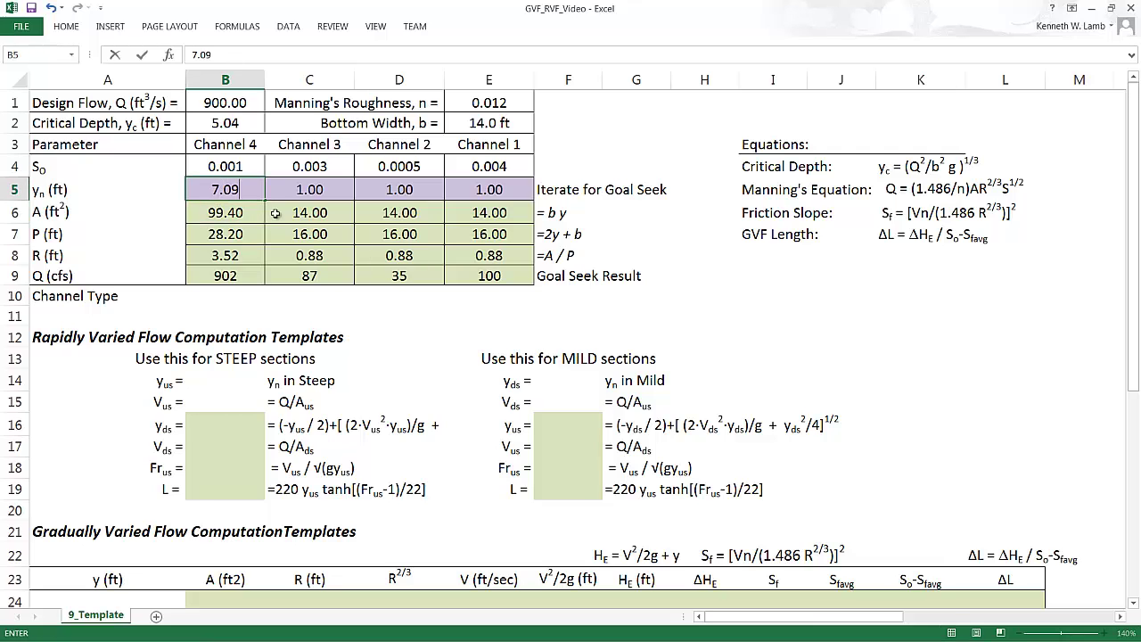
{"action": "type", "text": ".09"}
{"action": "key", "text": "Return"}
{"action": "key", "text": "Up"}
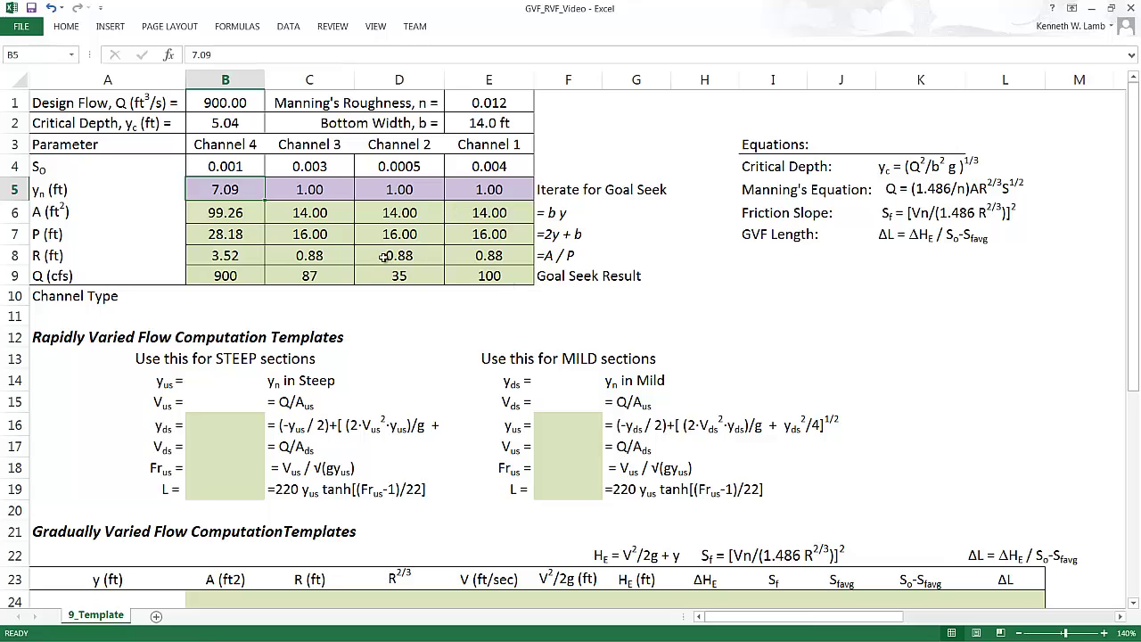
{"action": "key", "text": "ctrl+z"}
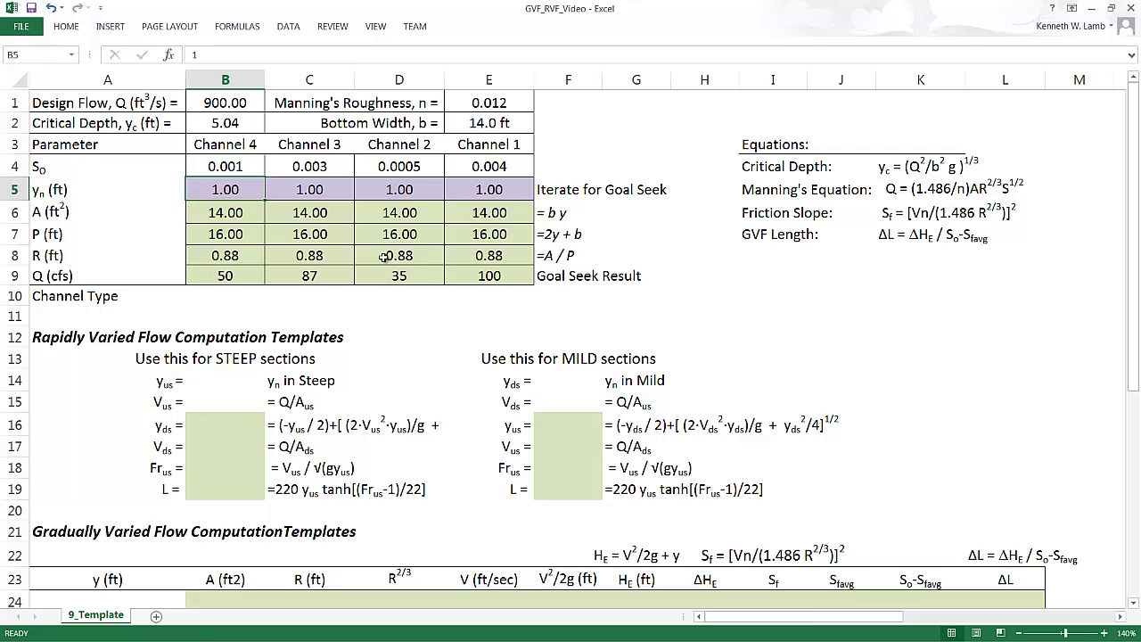
Start a Goal Seek that sets Channel 4's flow cell B9 to 900.
{"action": "left_click", "coordinate": [288, 29]}
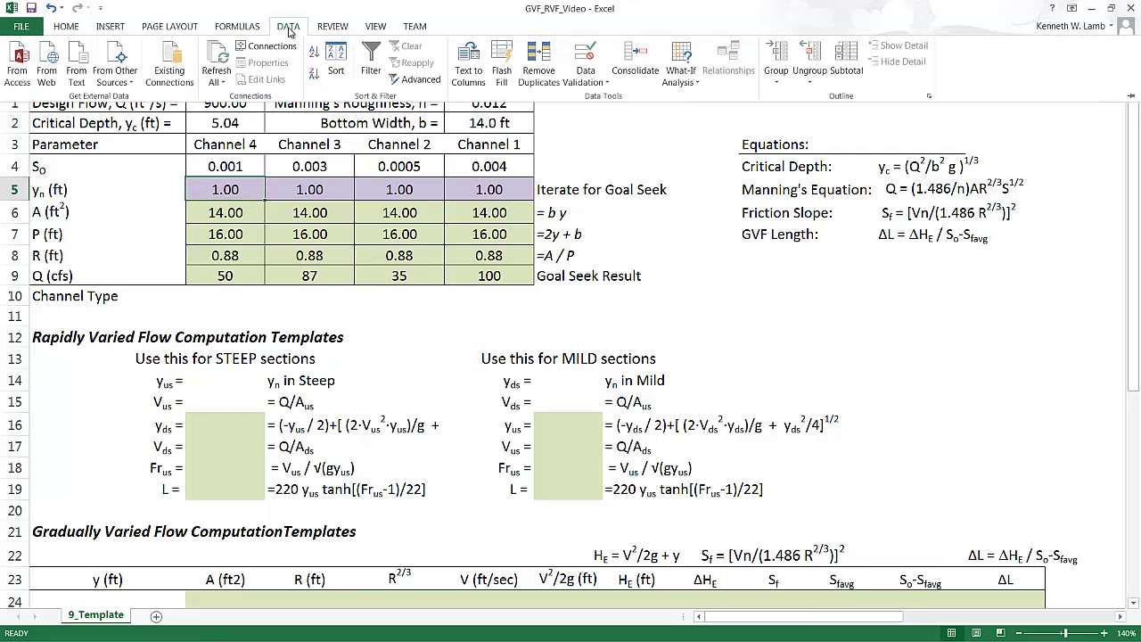
{"action": "left_click", "coordinate": [695, 84]}
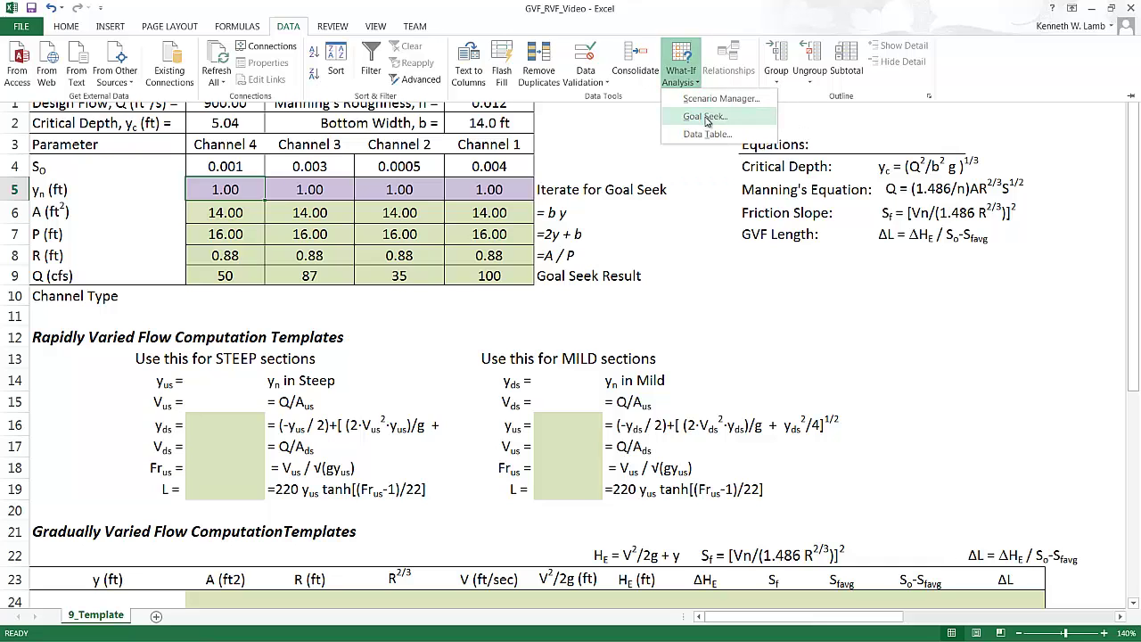
{"action": "left_click", "coordinate": [705, 117]}
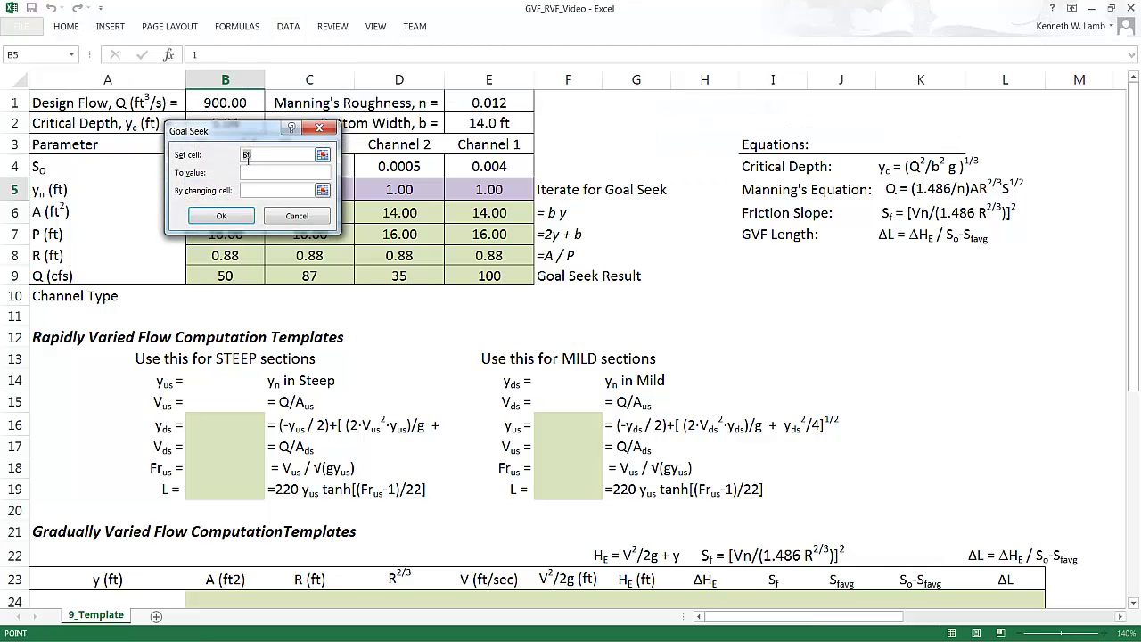
{"action": "left_click", "coordinate": [250, 155]}
{"action": "left_click", "coordinate": [322, 154]}
{"action": "left_click", "coordinate": [230, 277]}
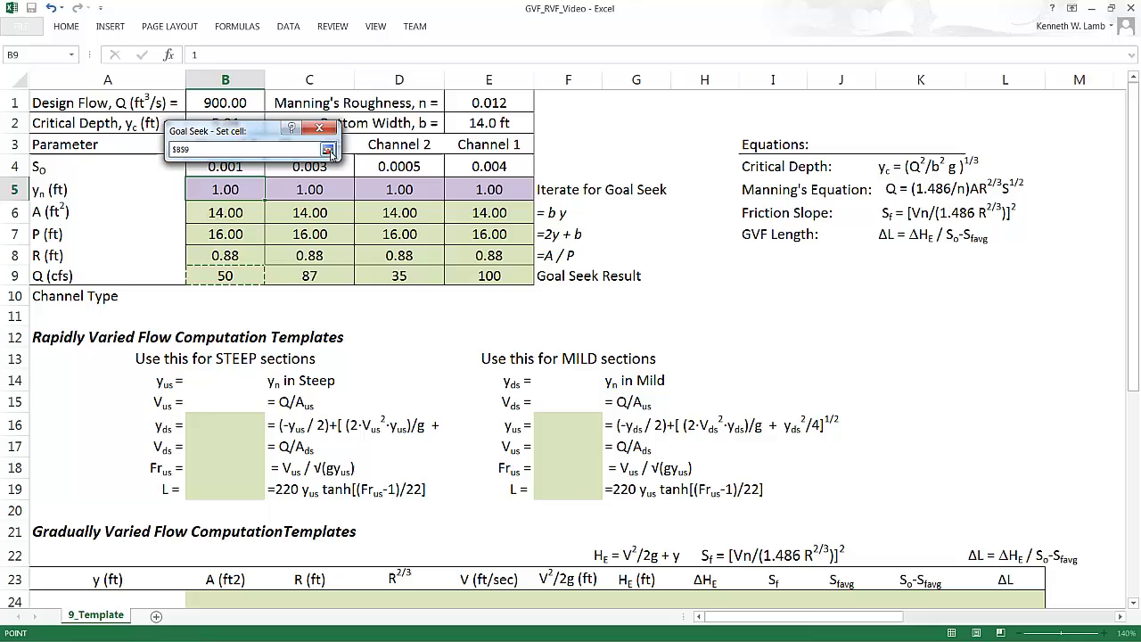
{"action": "left_click", "coordinate": [328, 151]}
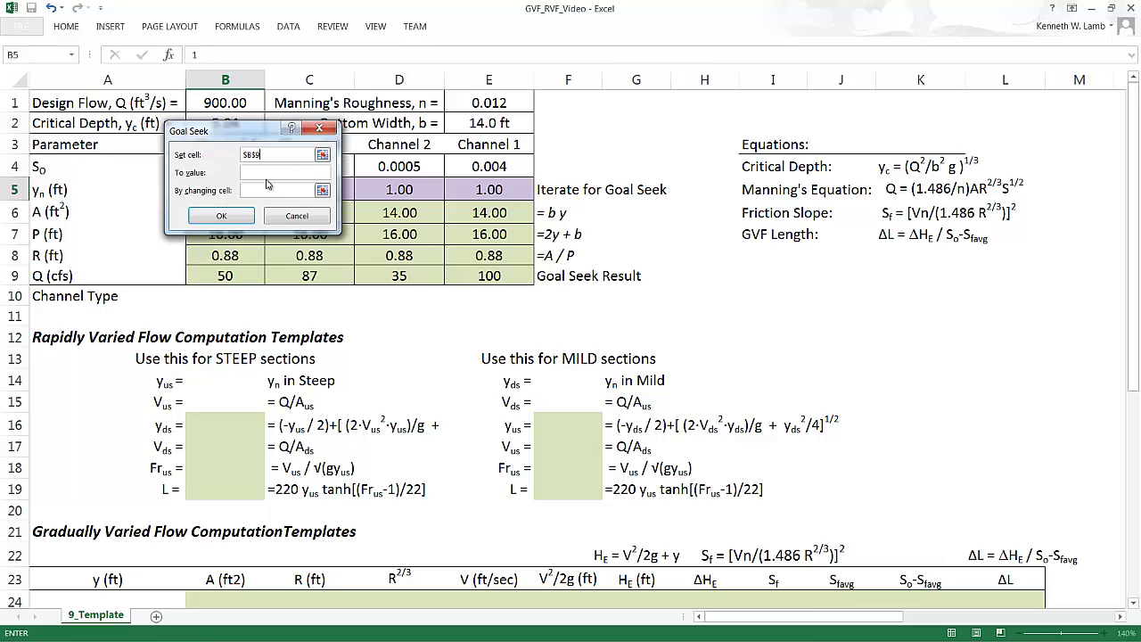
{"action": "left_click", "coordinate": [267, 174]}
{"action": "type", "text": "900"}
Vary Channel 4's depth B5 to solve, accepting the 7.09 ft result.
{"action": "left_click_drag", "start_coordinate": [268, 134], "coordinate": [450, 154]}
{"action": "left_click", "coordinate": [505, 210]}
{"action": "left_click", "coordinate": [254, 192]}
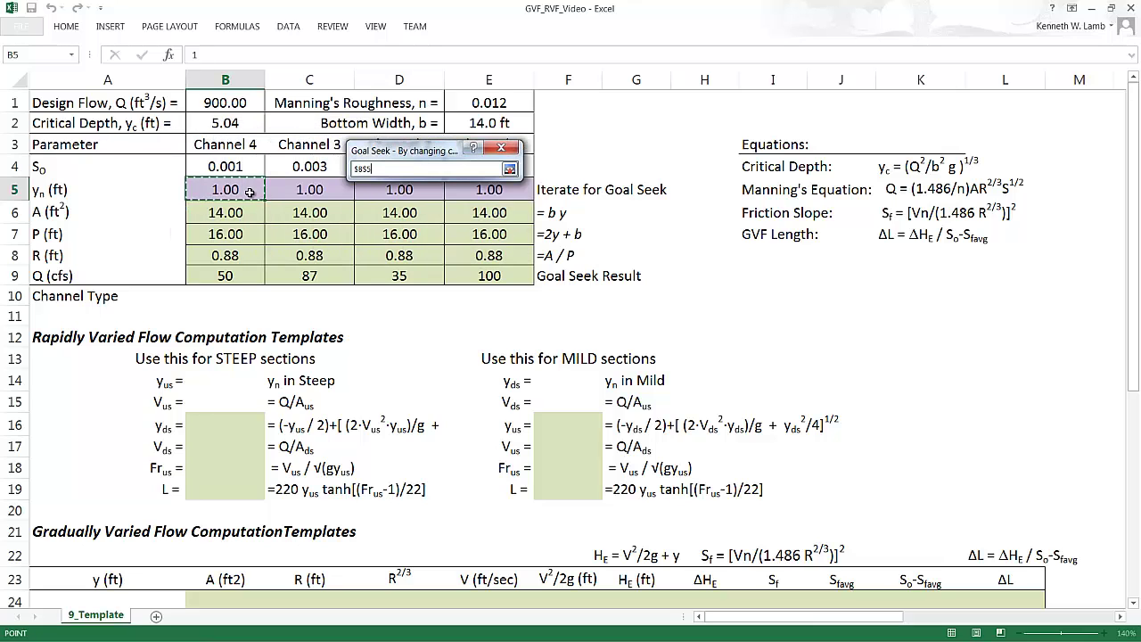
{"action": "left_click", "coordinate": [510, 170]}
{"action": "left_click", "coordinate": [418, 237]}
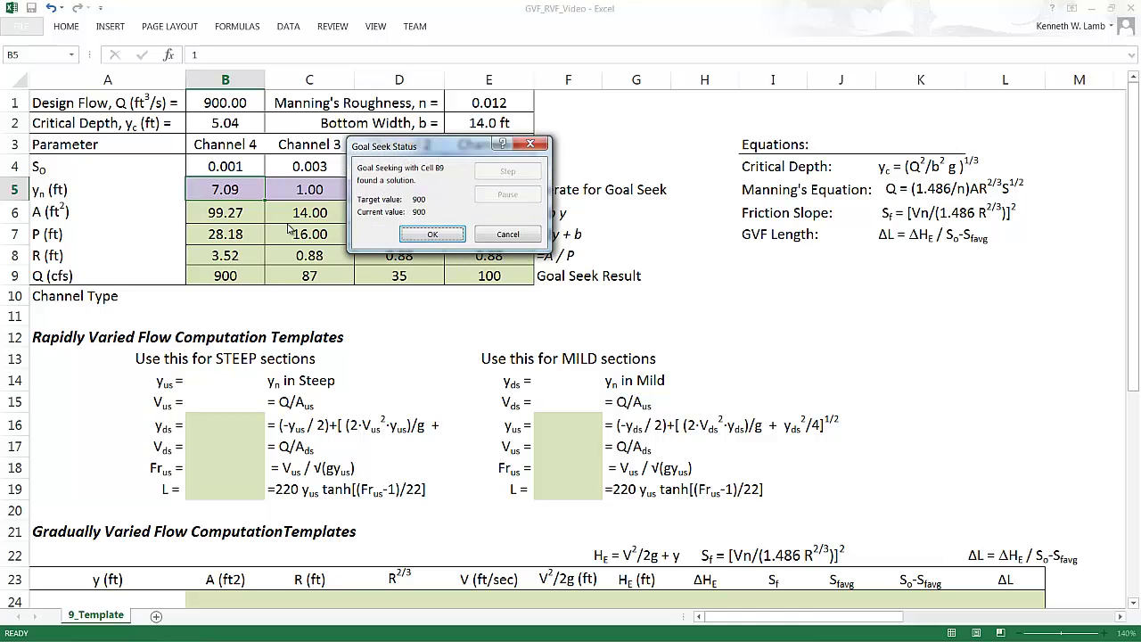
{"action": "left_click", "coordinate": [433, 233]}
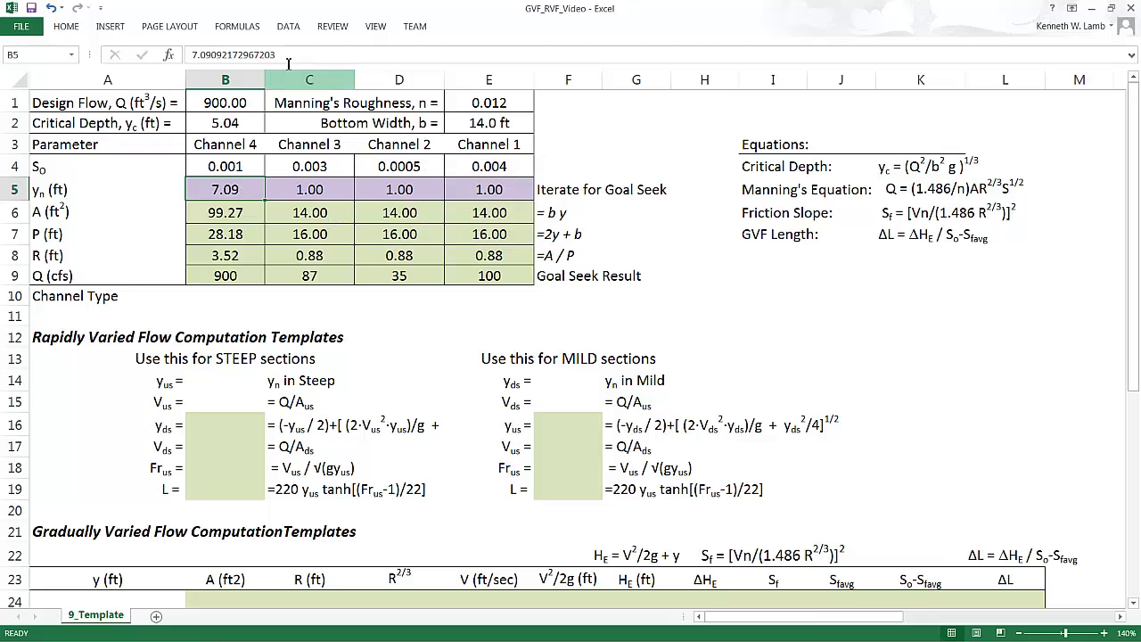
{"action": "double_click", "coordinate": [258, 185]}
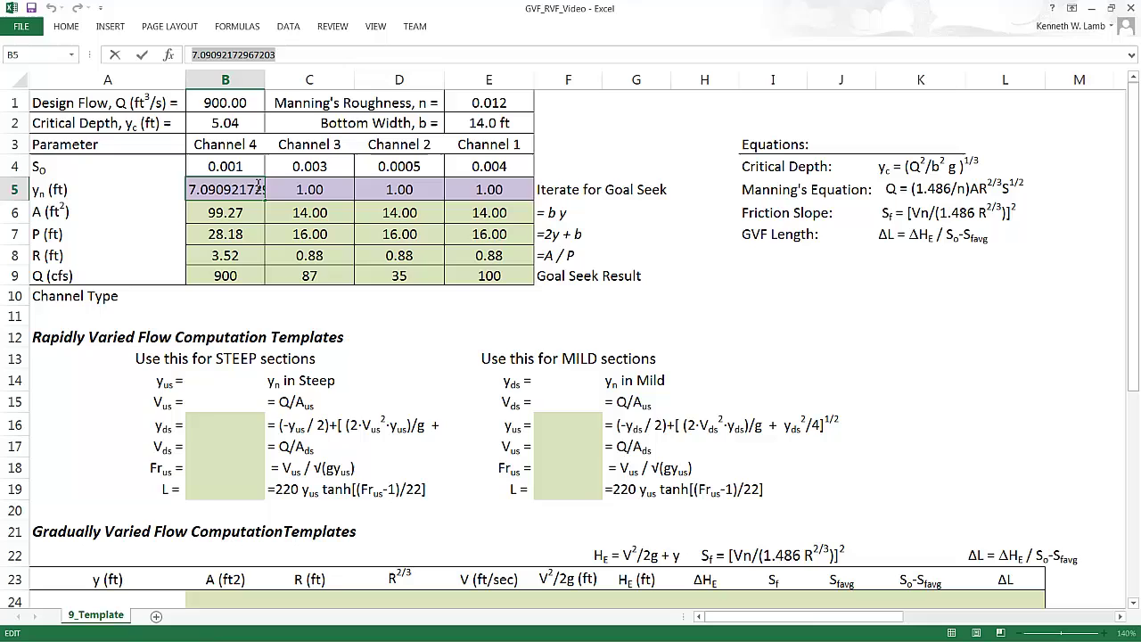
{"action": "key", "text": "Escape"}
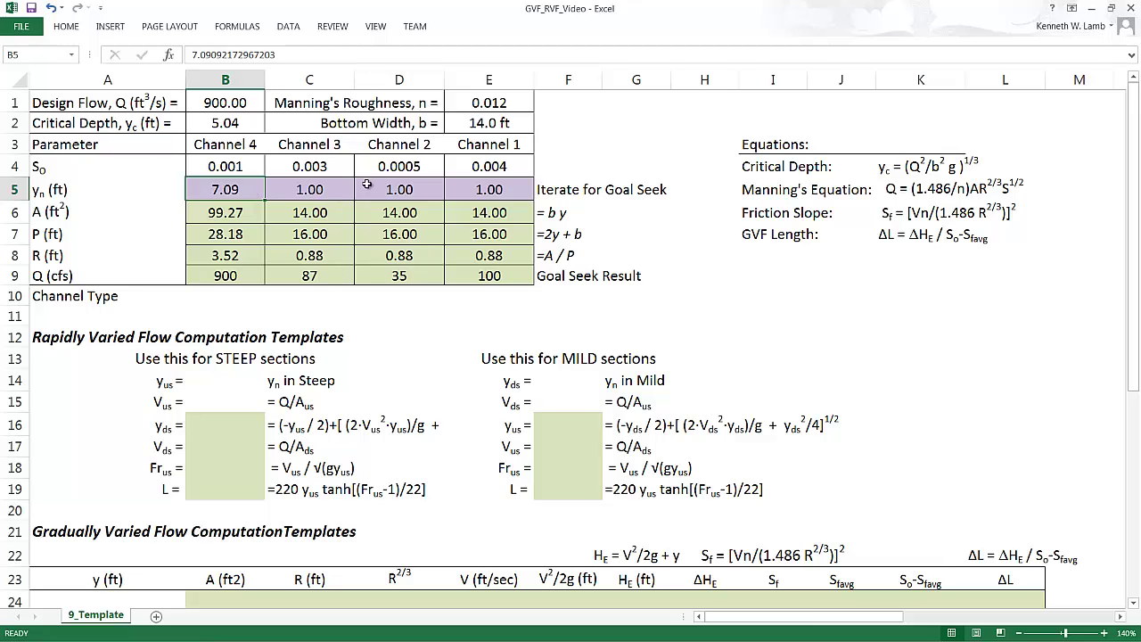
Goal Seek Channel 3's flow in C9 to 900 cfs by varying depth C5, giving 4.74 ft.
{"action": "left_click", "coordinate": [313, 192]}
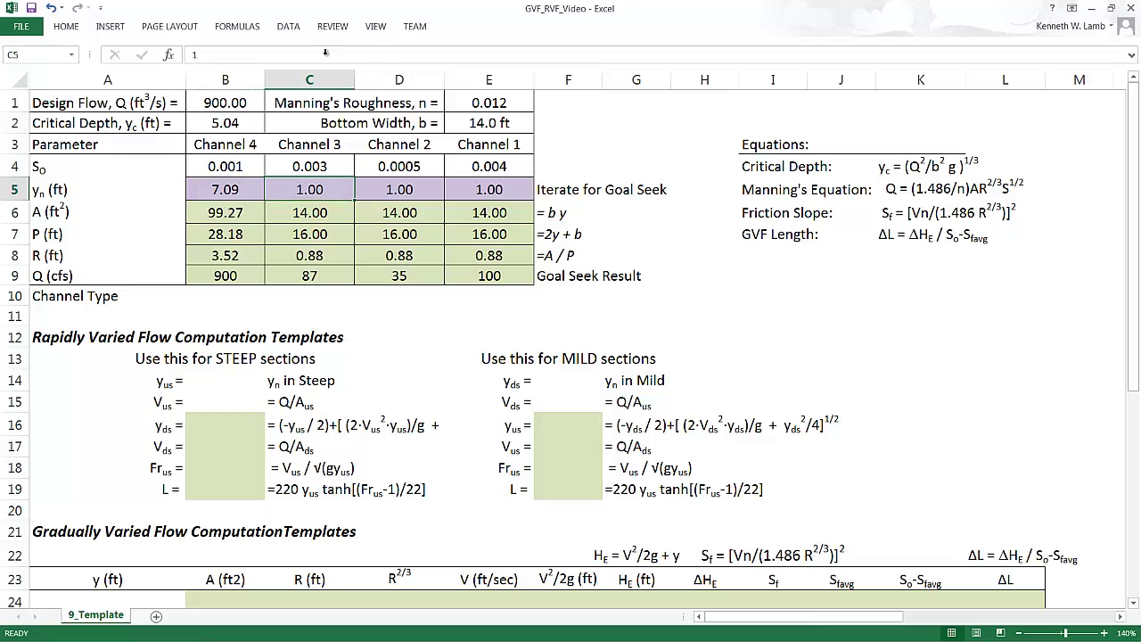
{"action": "left_click", "coordinate": [320, 279]}
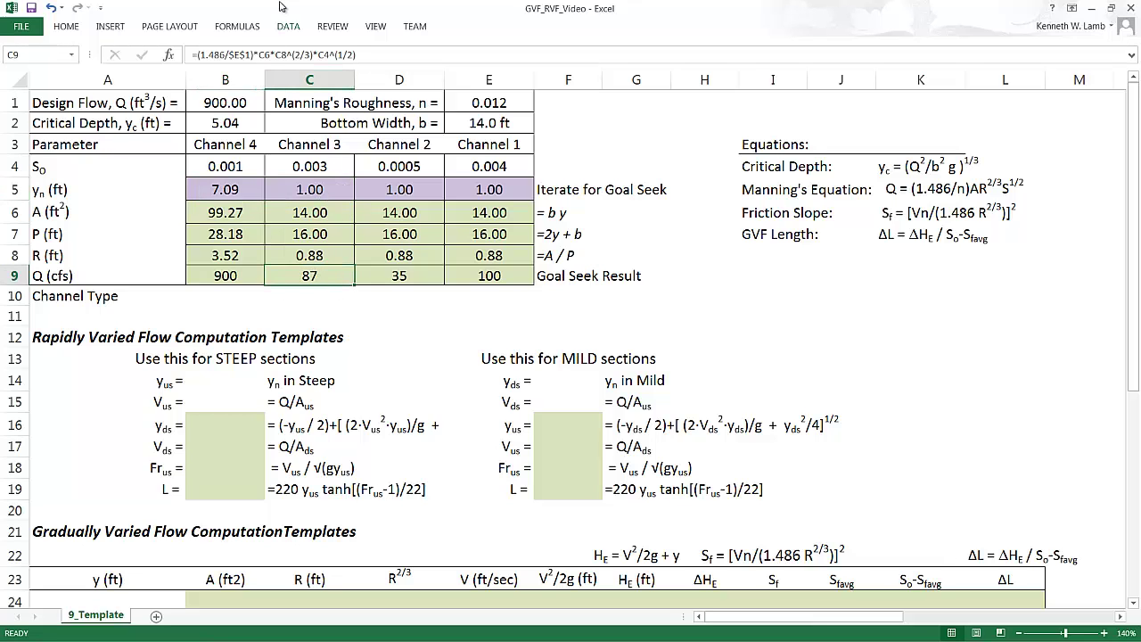
{"action": "left_click", "coordinate": [295, 30]}
{"action": "left_click", "coordinate": [681, 76]}
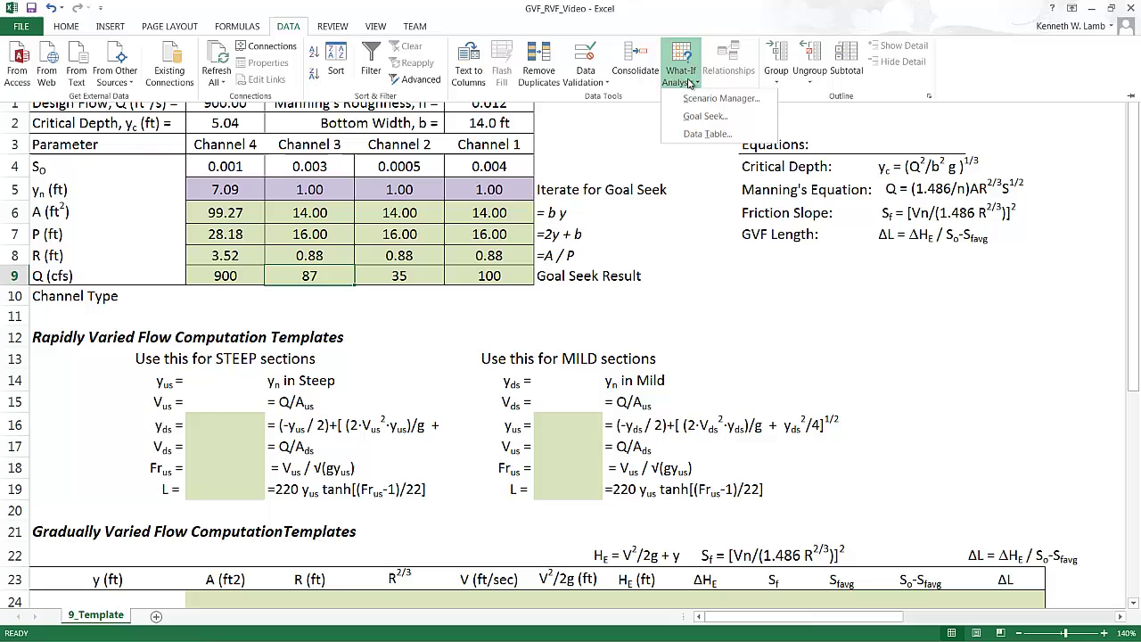
{"action": "left_click", "coordinate": [708, 117]}
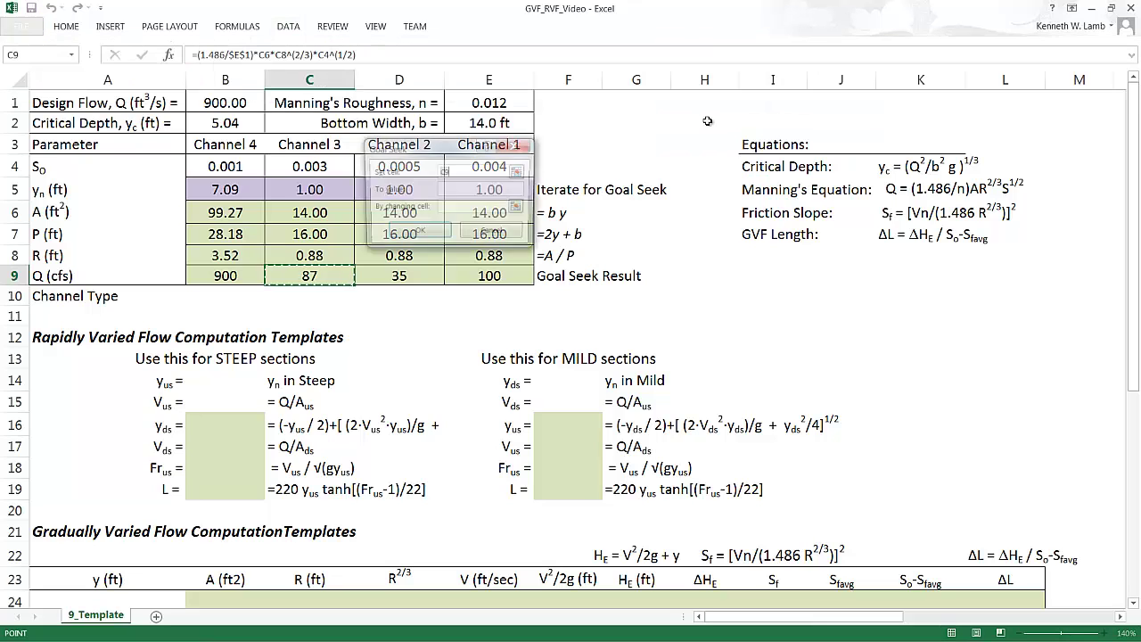
{"action": "left_click", "coordinate": [465, 191]}
{"action": "type", "text": "900"}
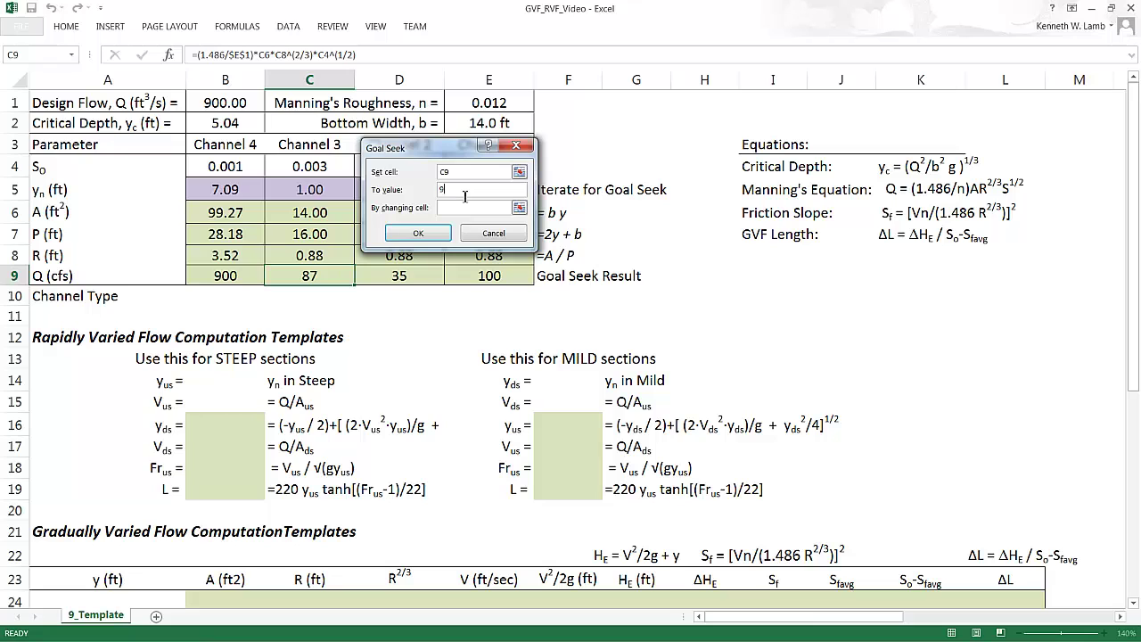
{"action": "left_click", "coordinate": [518, 208]}
{"action": "left_click", "coordinate": [329, 191]}
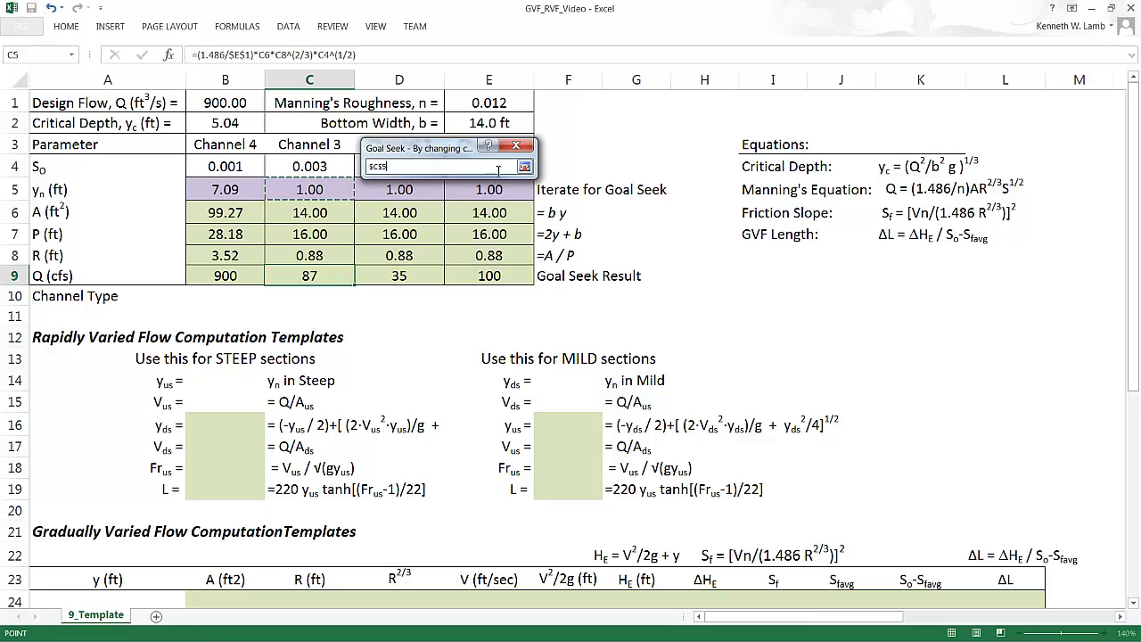
{"action": "left_click", "coordinate": [526, 168]}
{"action": "left_click", "coordinate": [437, 234]}
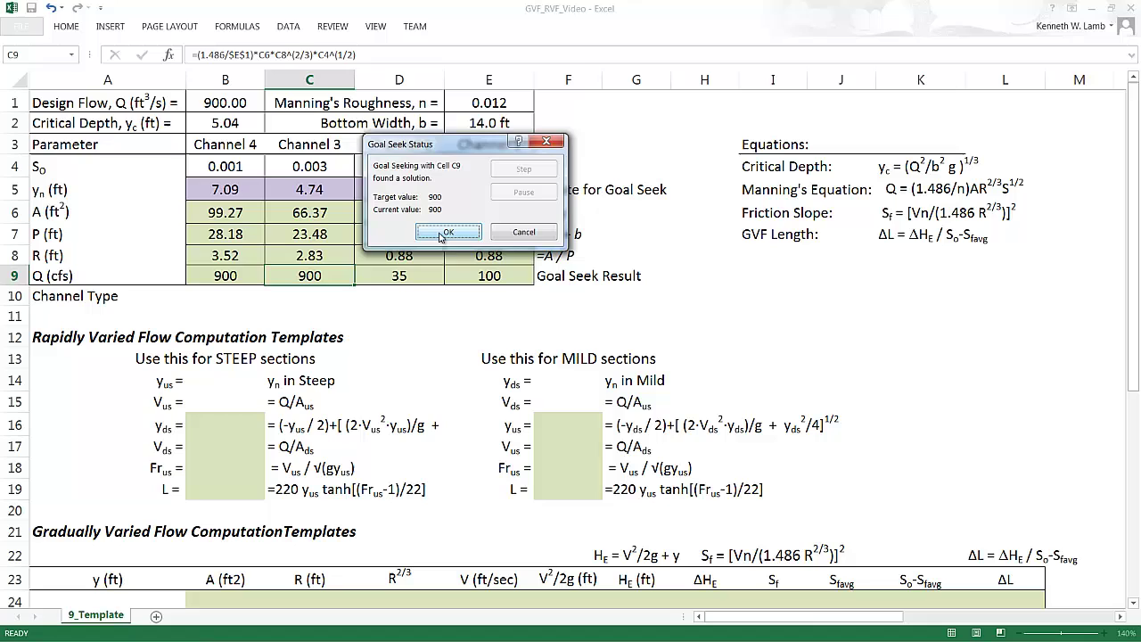
{"action": "left_click", "coordinate": [448, 233]}
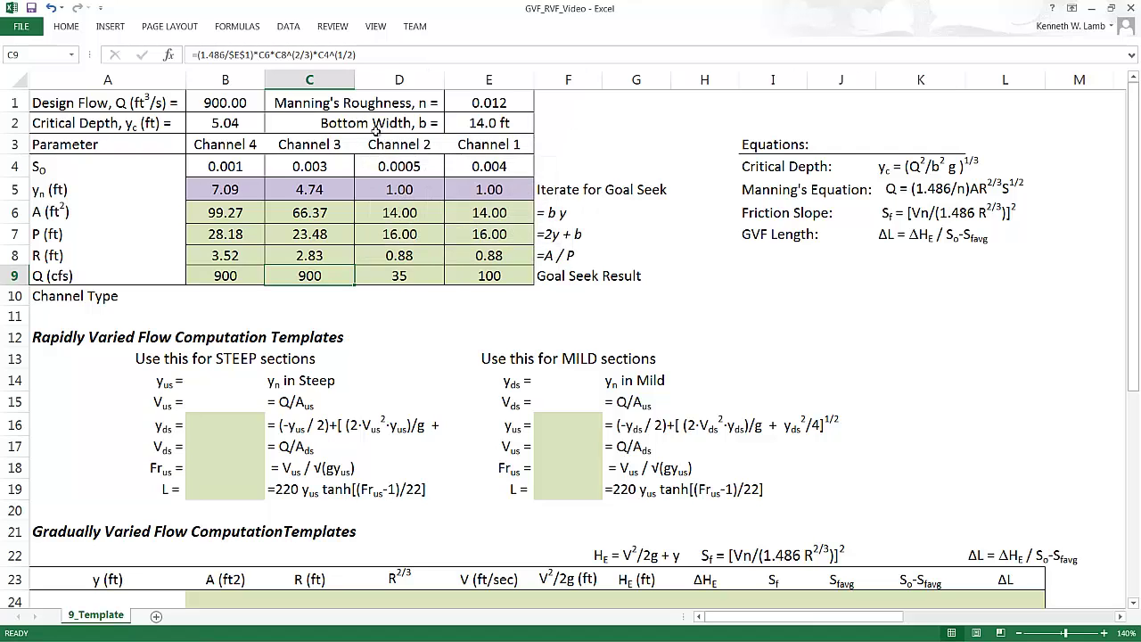
Go back to What-If Analysis to solve the depths of Channels 2 and 1.
{"action": "left_click", "coordinate": [302, 29]}
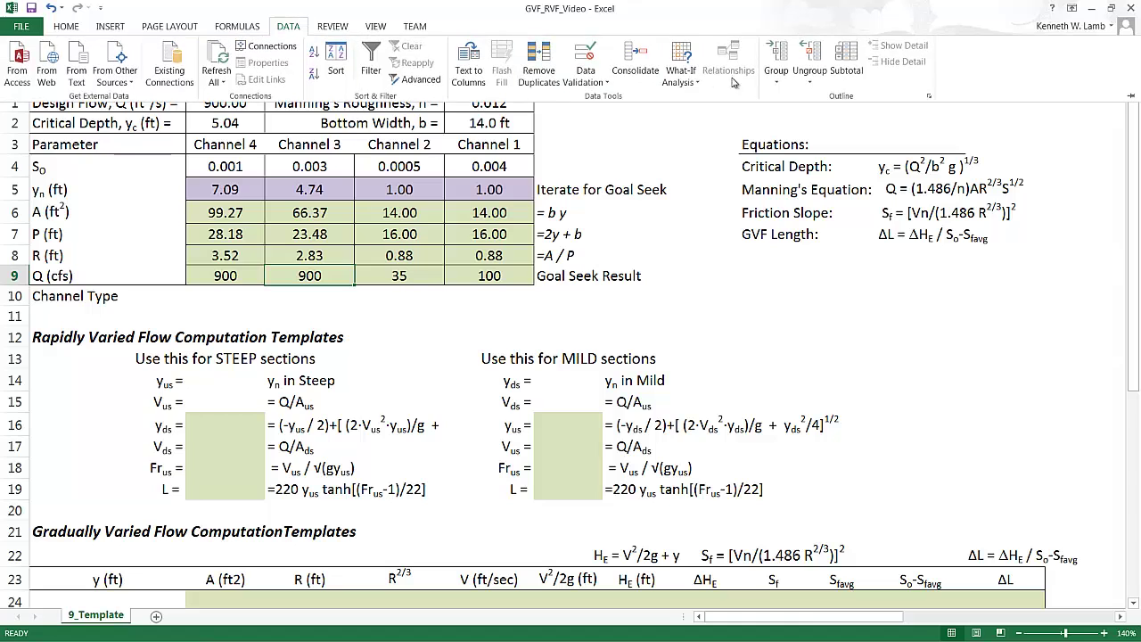
{"action": "left_click", "coordinate": [681, 76]}
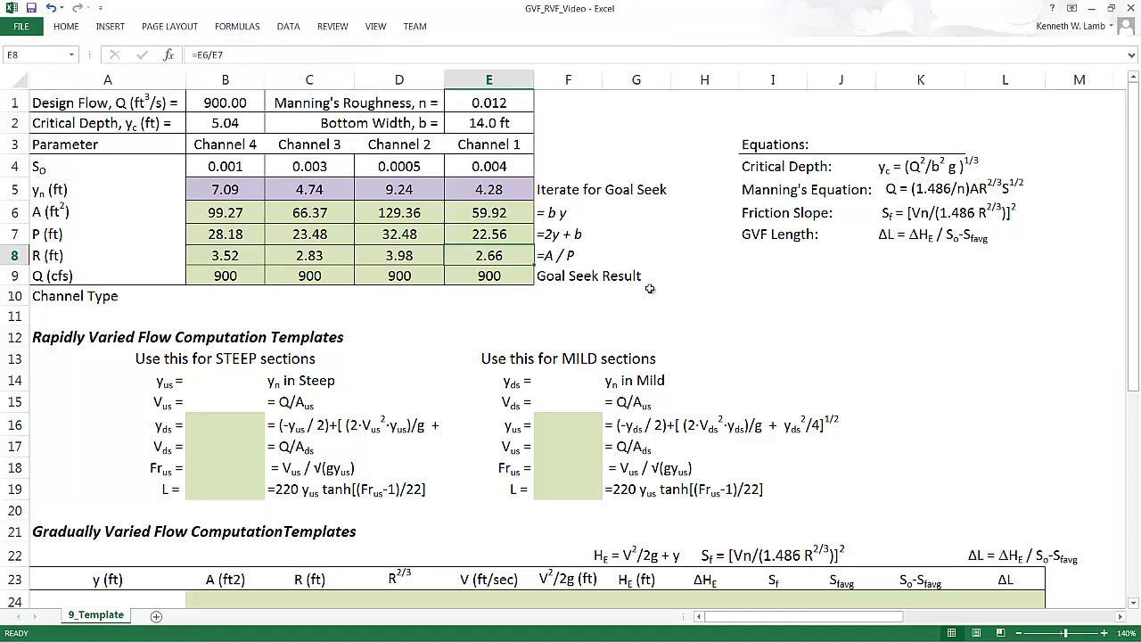
{"action": "left_click", "coordinate": [601, 308]}
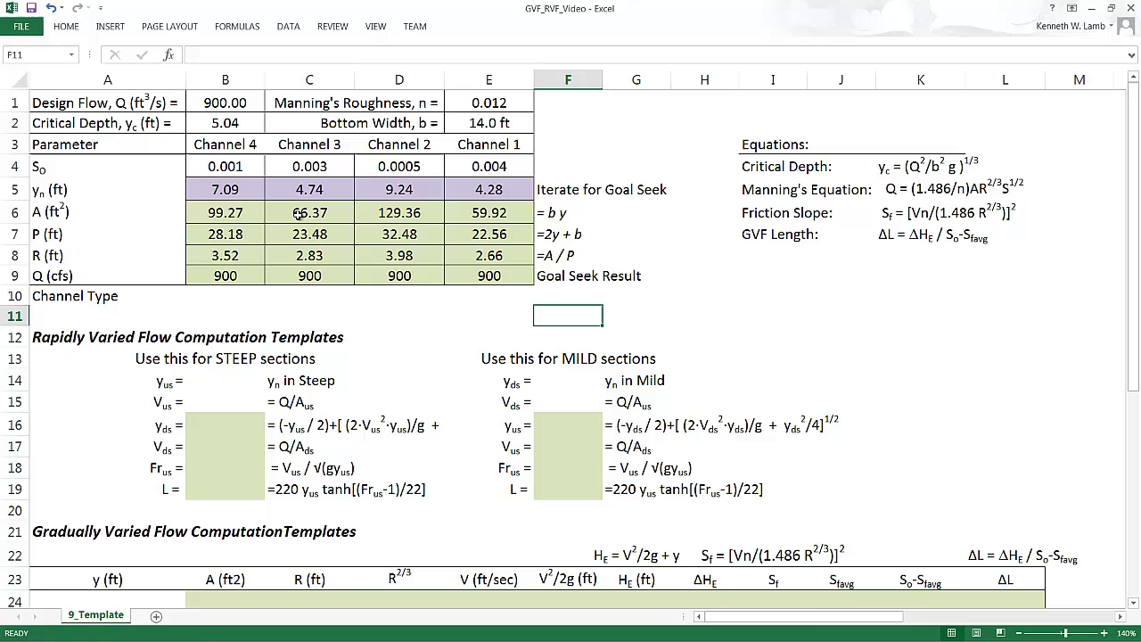
{"action": "left_click_drag", "start_coordinate": [235, 190], "coordinate": [504, 189]}
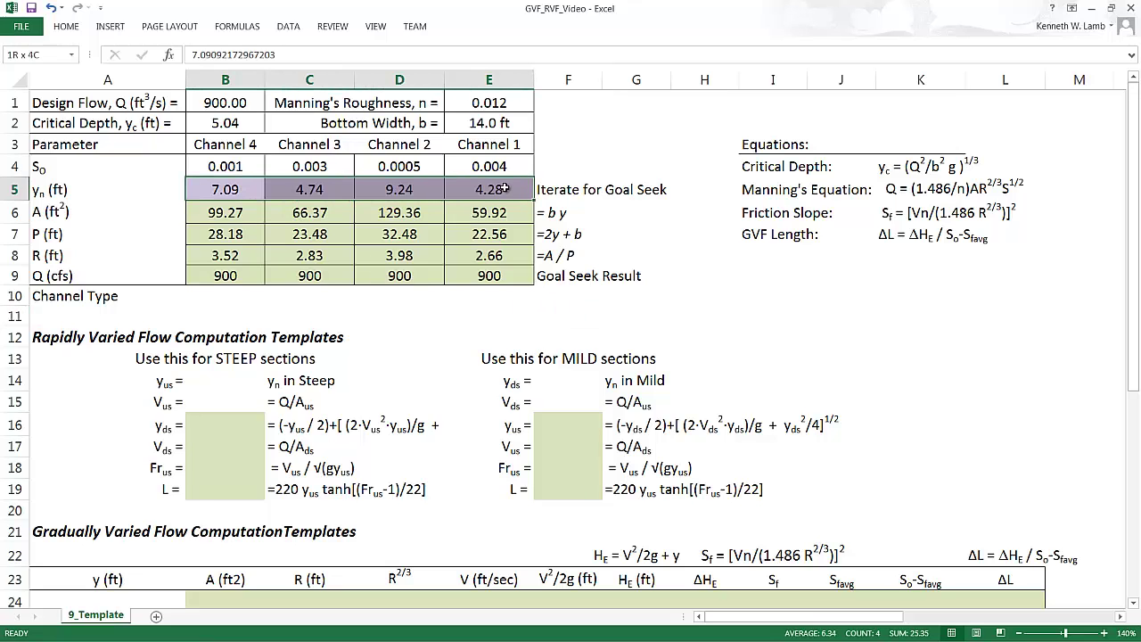
{"action": "left_click_drag", "start_coordinate": [503, 189], "coordinate": [504, 189]}
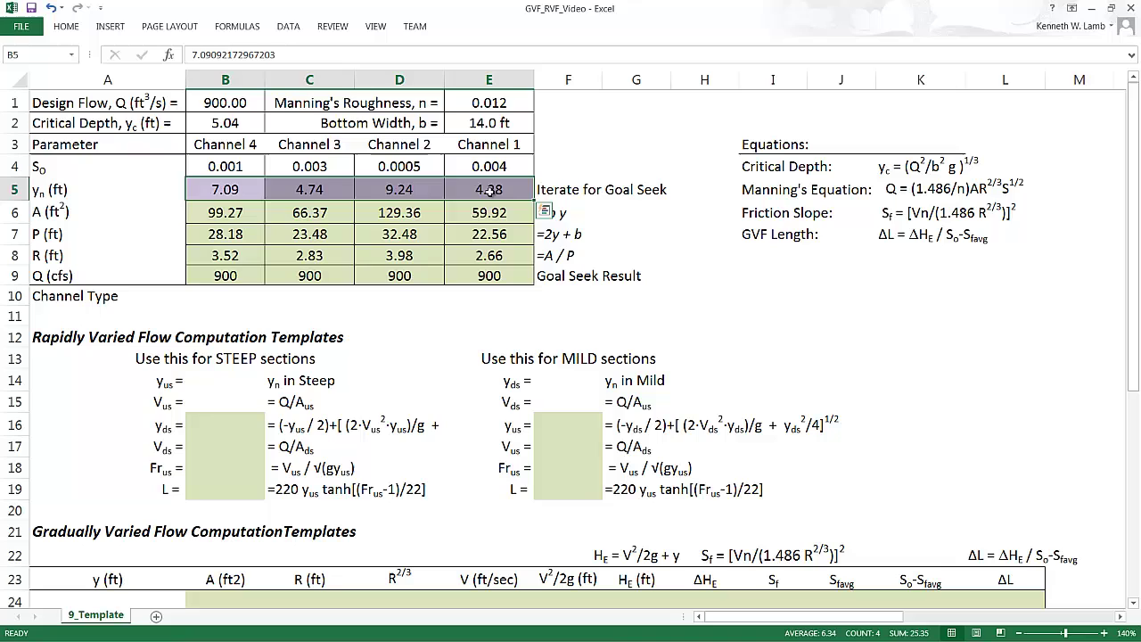
{"action": "left_click_drag", "start_coordinate": [222, 190], "coordinate": [490, 189]}
{"action": "left_click", "coordinate": [468, 293]}
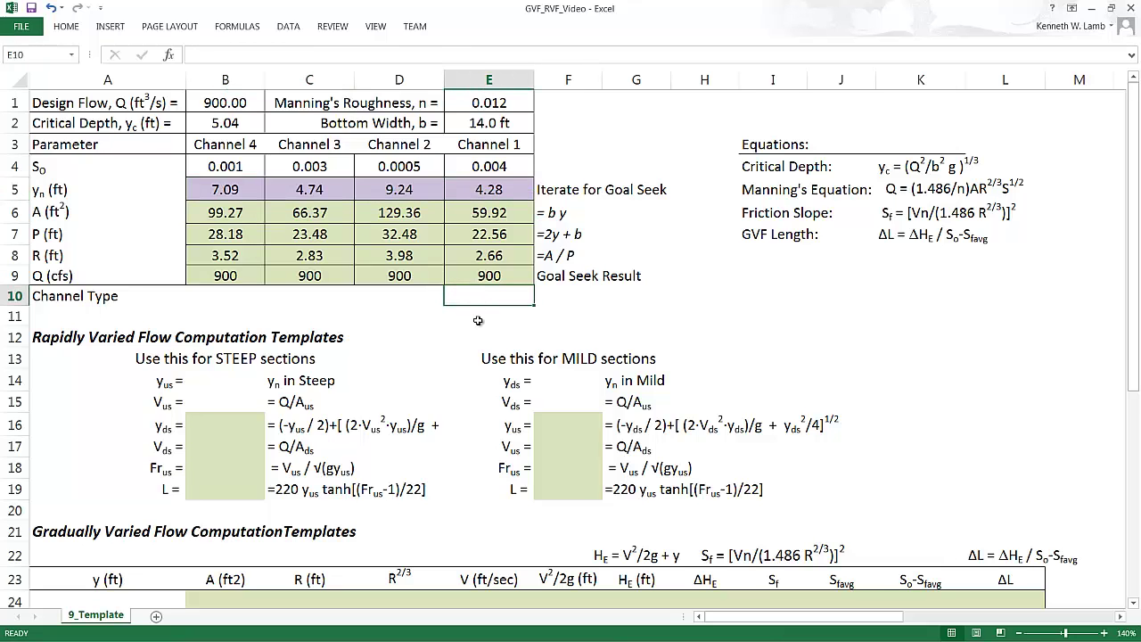
{"action": "left_click", "coordinate": [478, 322]}
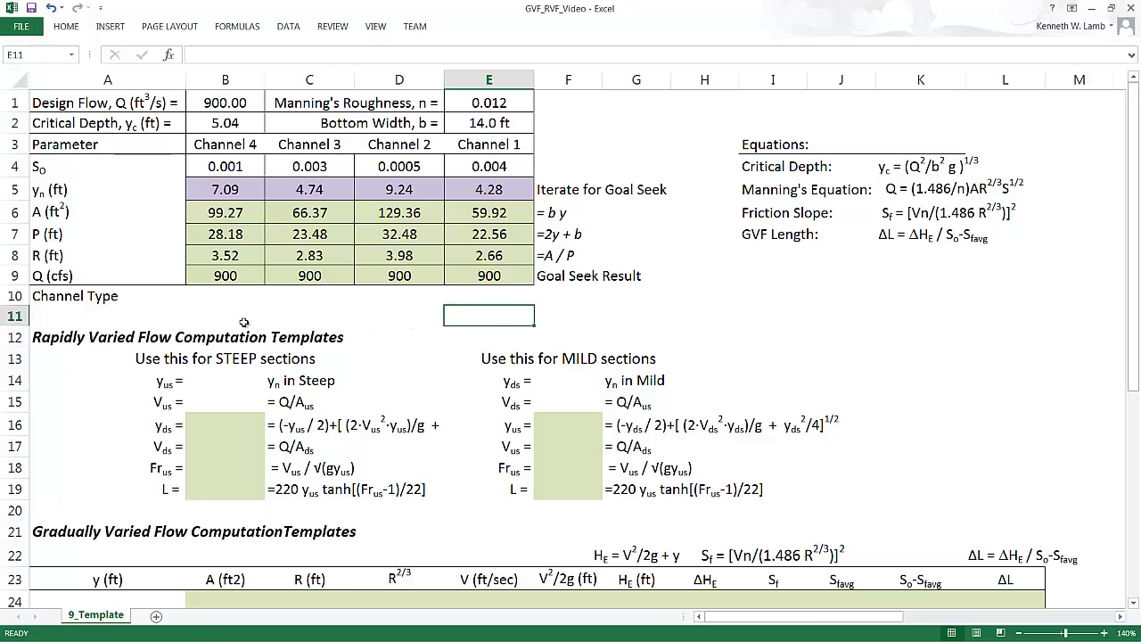
{"action": "left_click", "coordinate": [198, 307]}
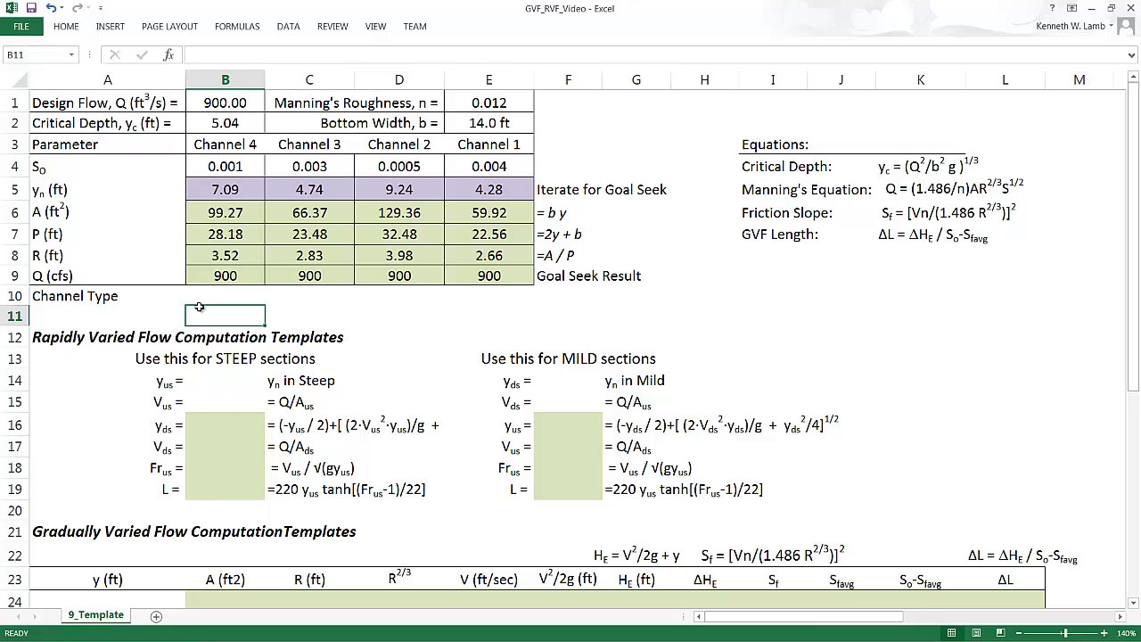
{"action": "left_click", "coordinate": [232, 300]}
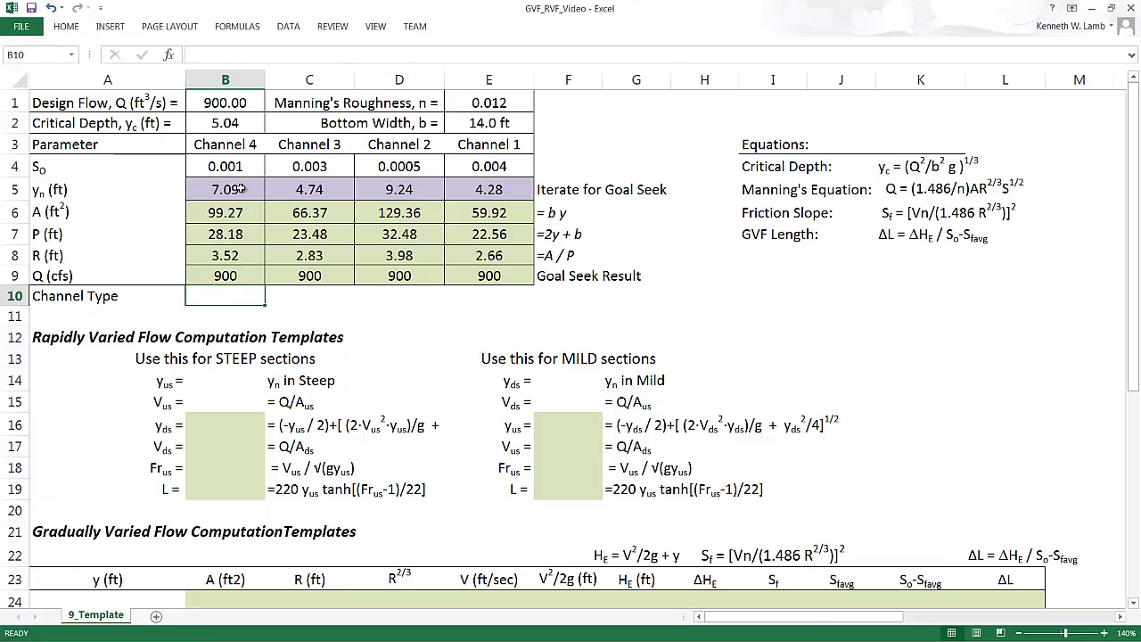
{"action": "left_click", "coordinate": [241, 125]}
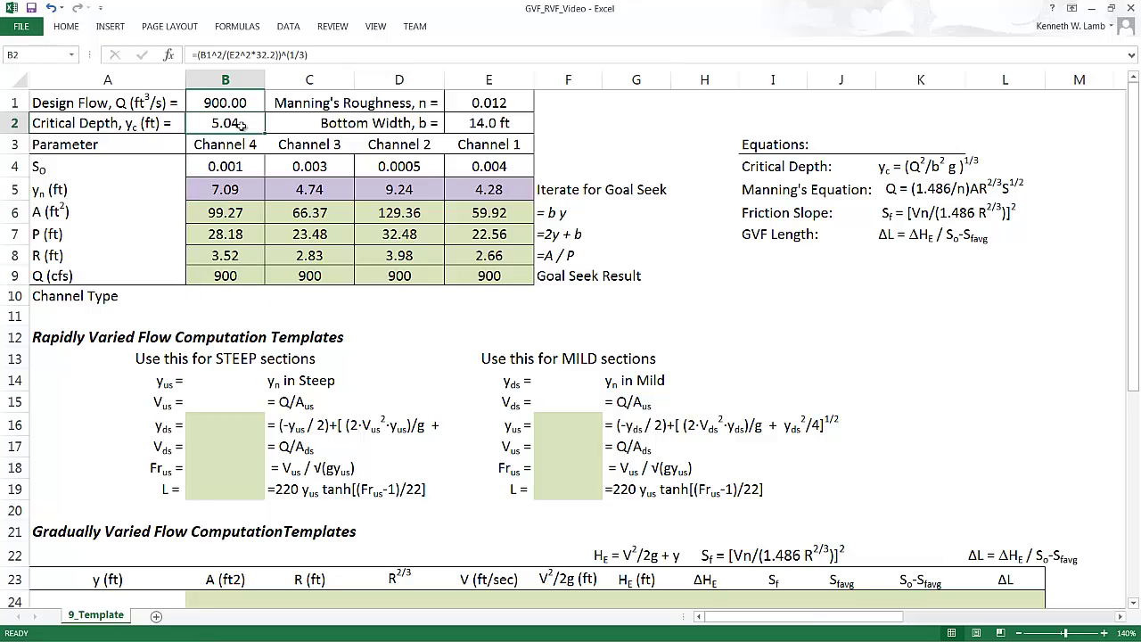
{"action": "left_click", "coordinate": [312, 189]}
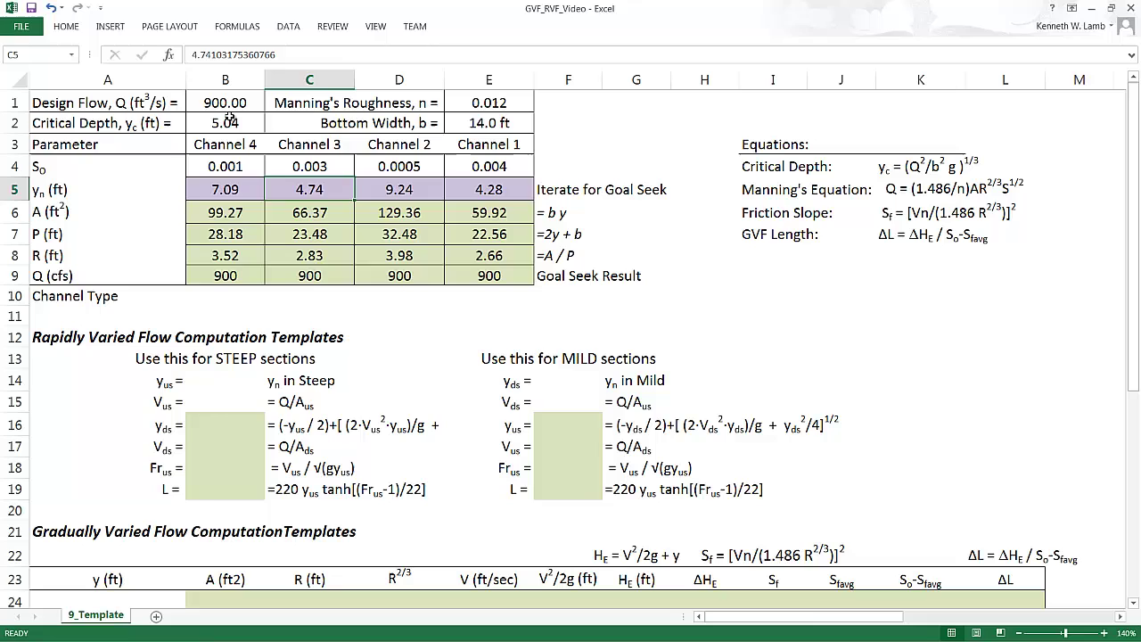
Label Channel 3 (C10) and Channel 1 (E10) as STEEP.
{"action": "left_click", "coordinate": [316, 293]}
{"action": "type", "text": "STEEP"}
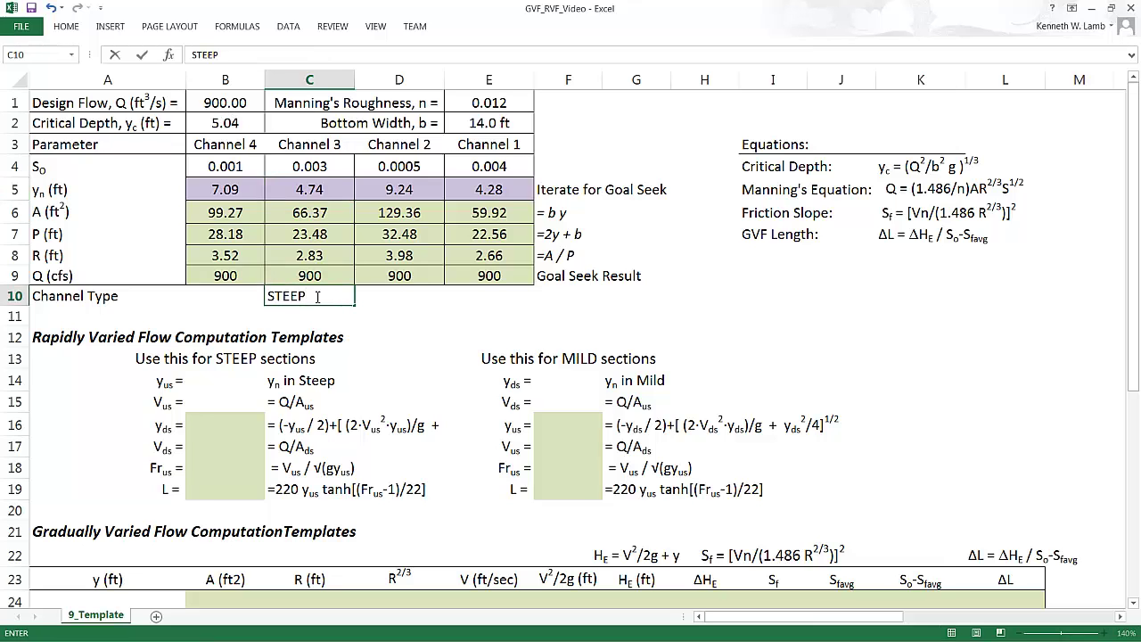
{"action": "key", "text": "Tab"}
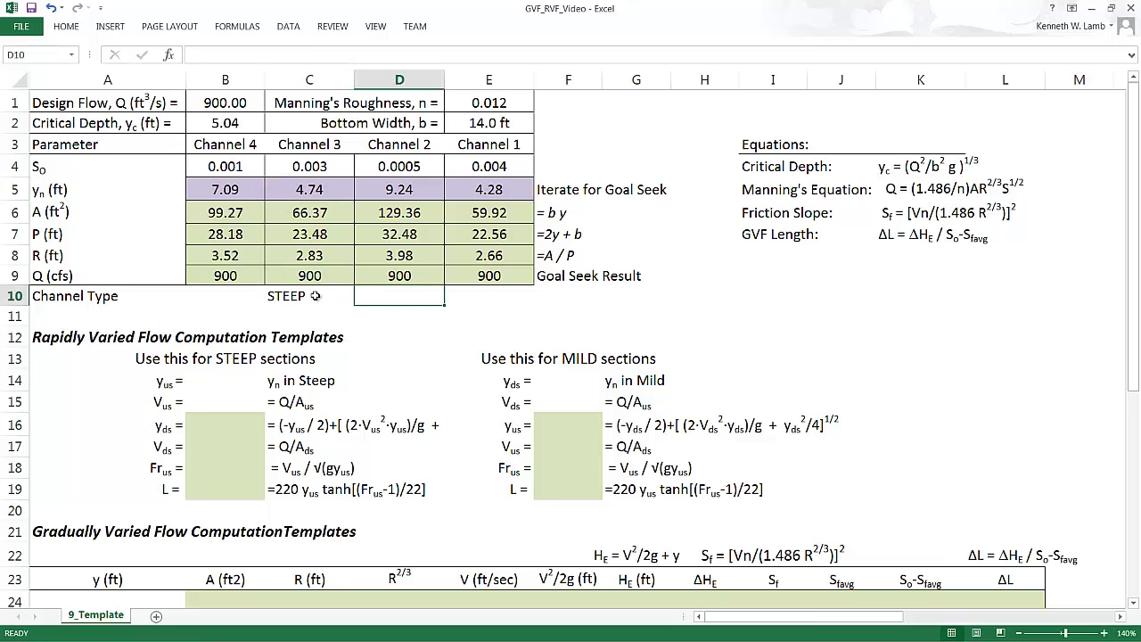
{"action": "key", "text": "Tab"}
{"action": "type", "text": "S"}
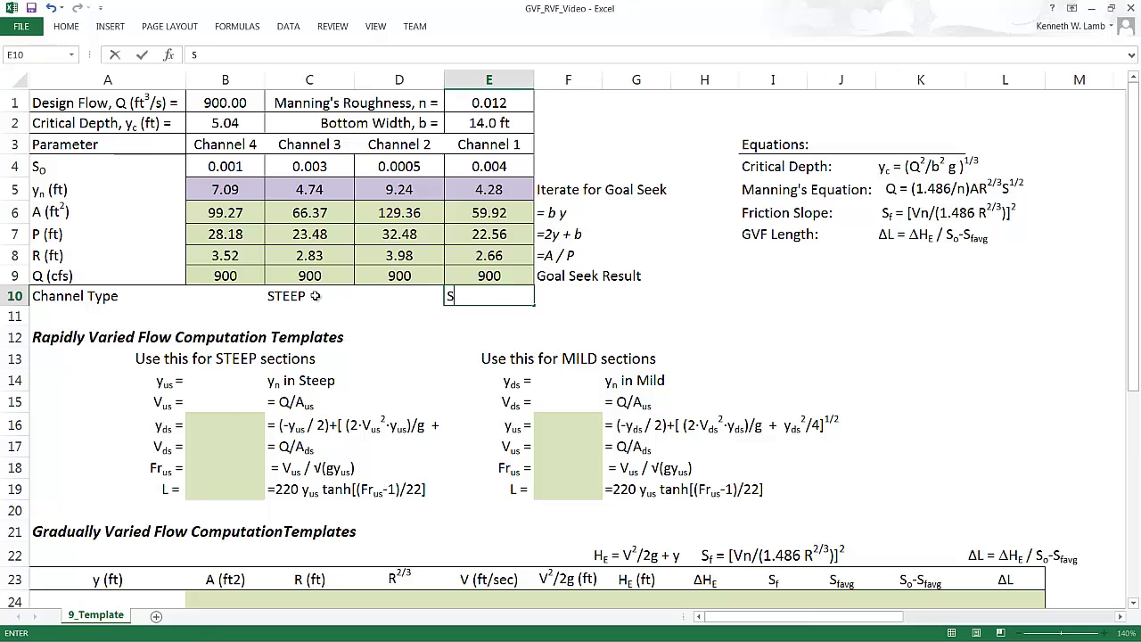
{"action": "type", "text": "TEEP"}
{"action": "key", "text": "Left"}
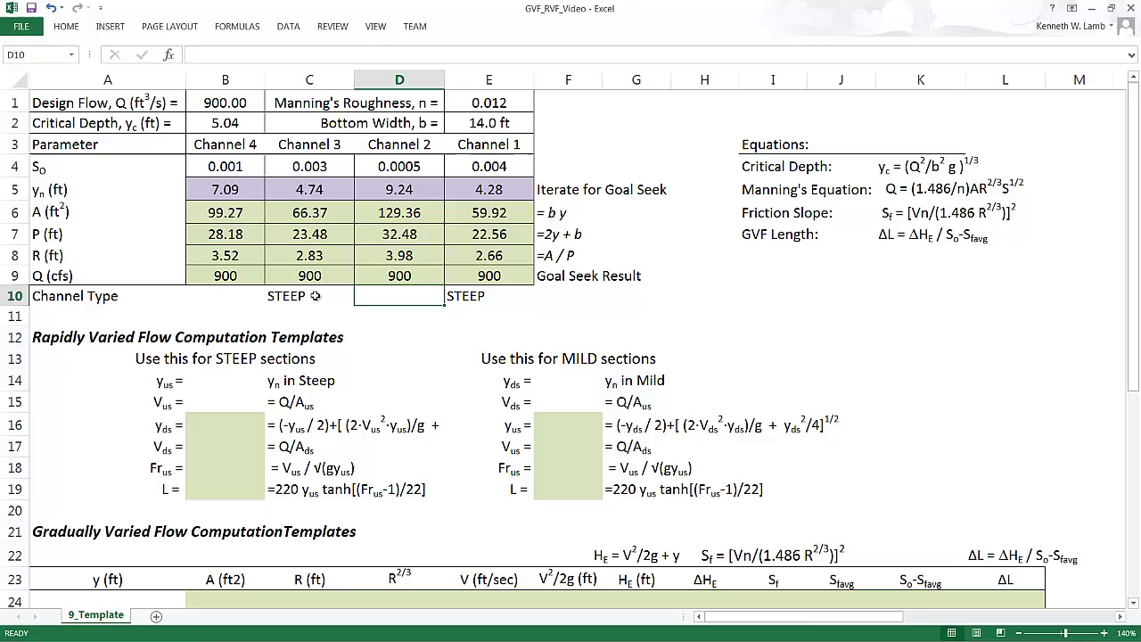
Label Channel 2 (D10) and Channel 4 (B10) as MILD.
{"action": "type", "text": "MILD"}
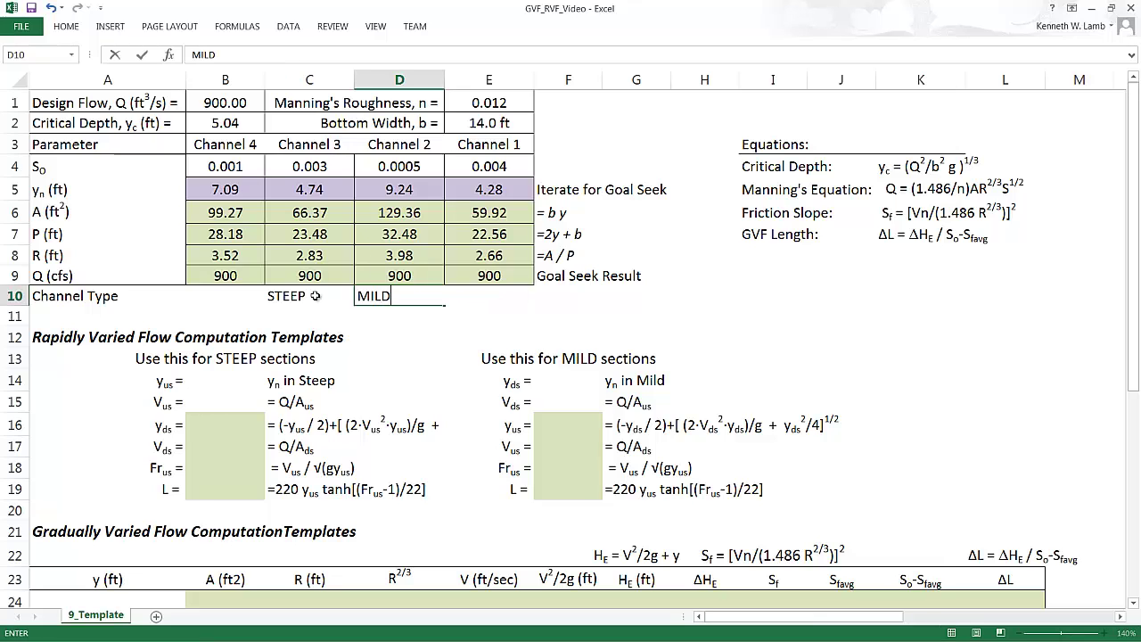
{"action": "key", "text": "Return"}
{"action": "left_click", "coordinate": [315, 296]}
{"action": "key", "text": "Left"}
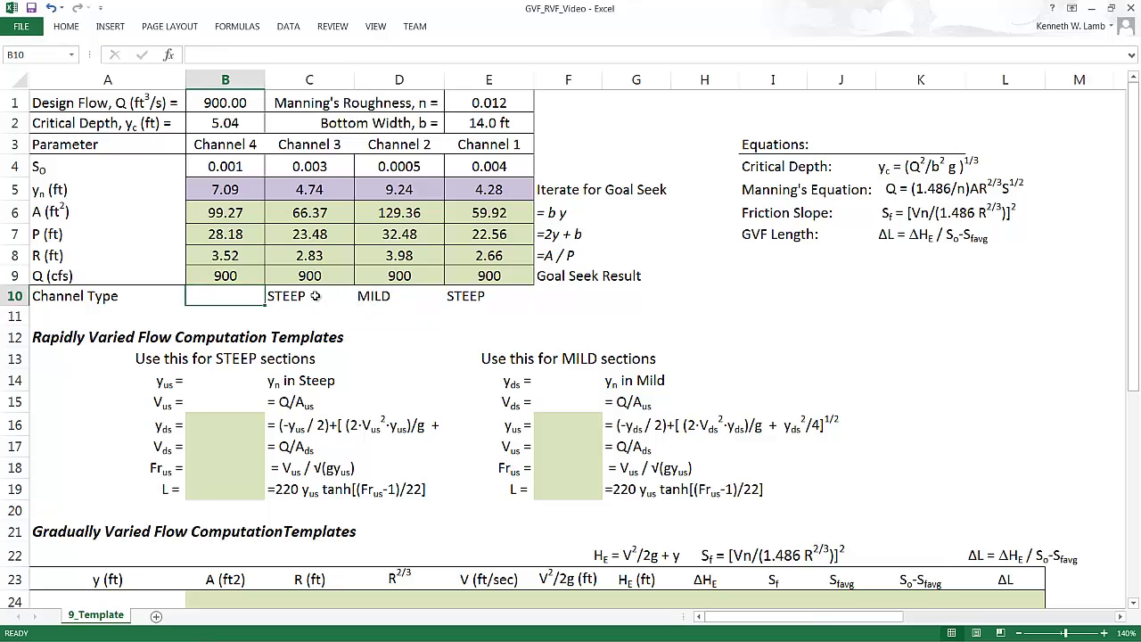
{"action": "type", "text": "MILD"}
{"action": "key", "text": "Return"}
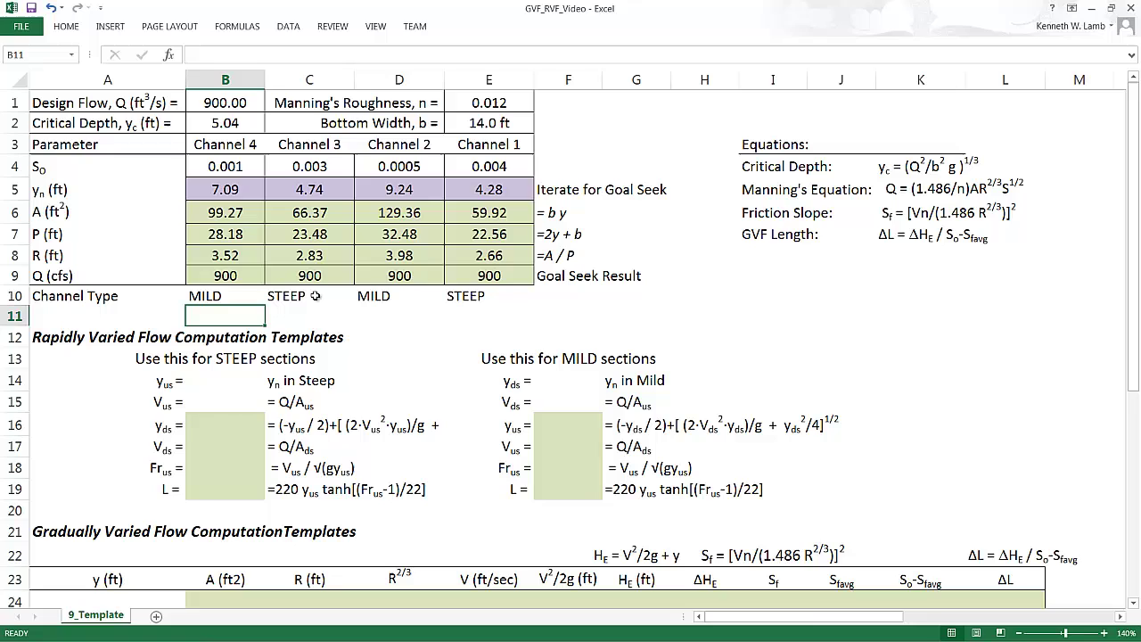
{"action": "key", "text": "Up"}
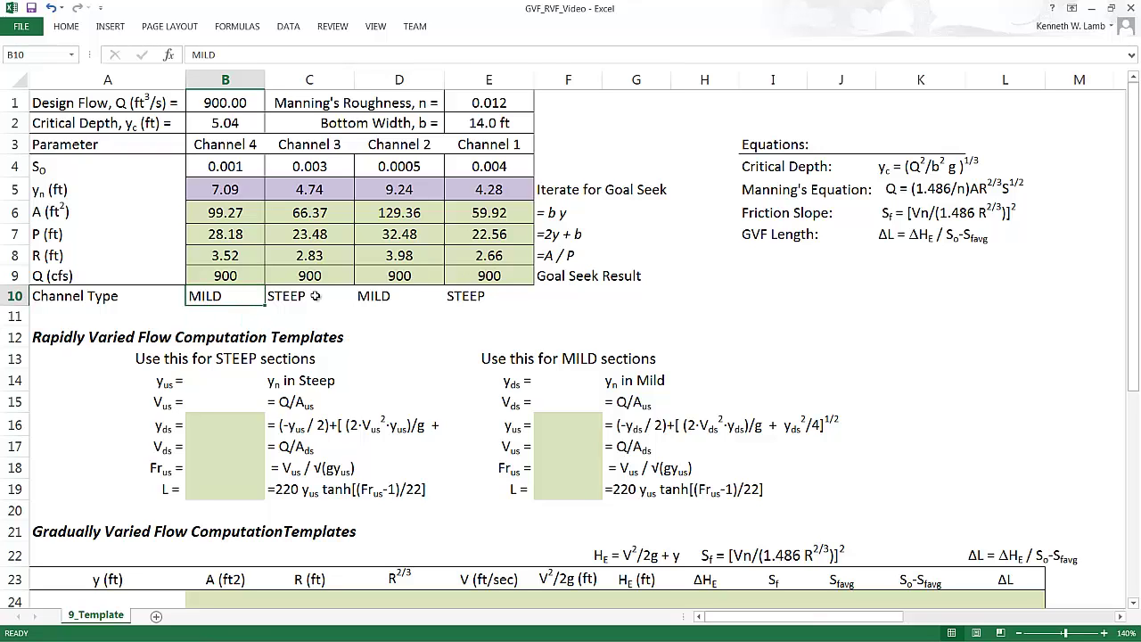